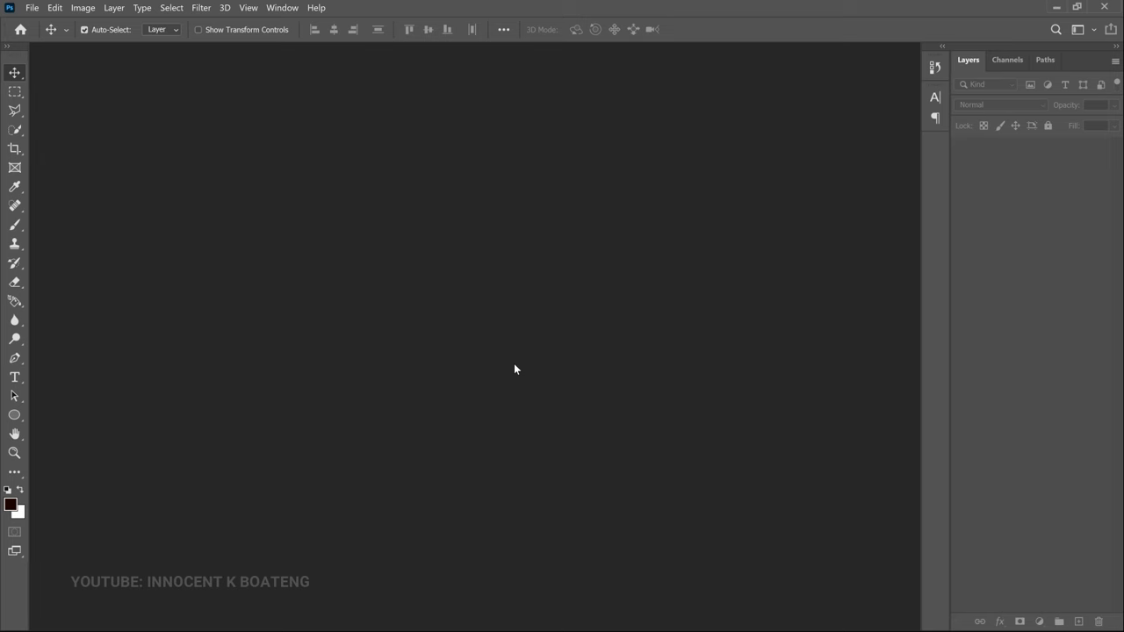
Create a new A5 portrait document, 148 x 210 mm, at 600 pixels/inch in RGB with a white background
key(ctrl+n)
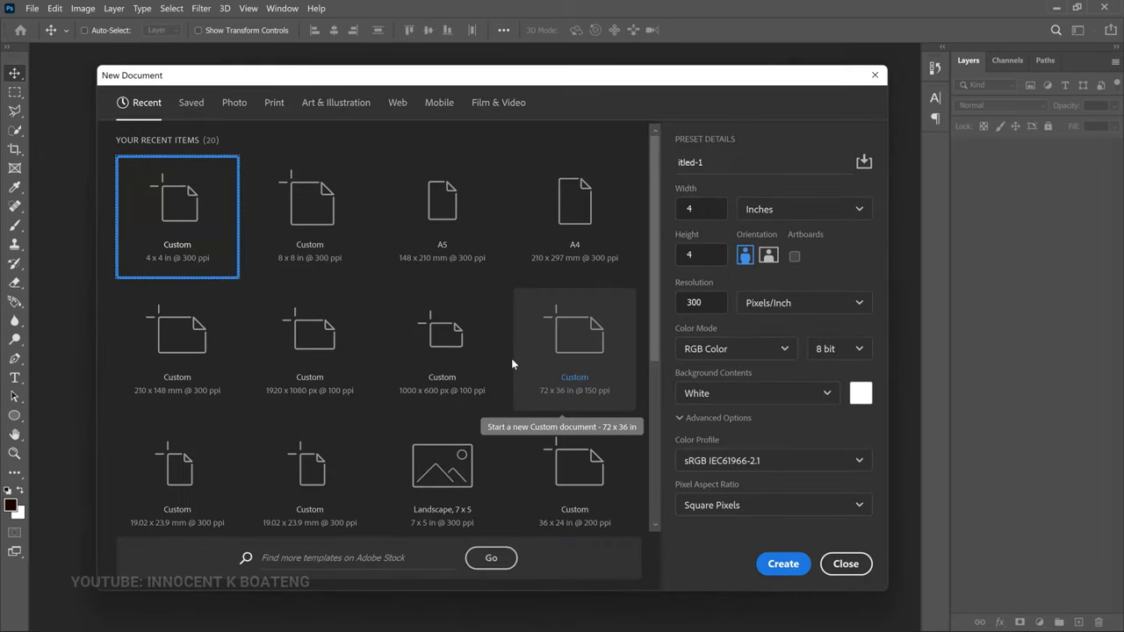
click(451, 203)
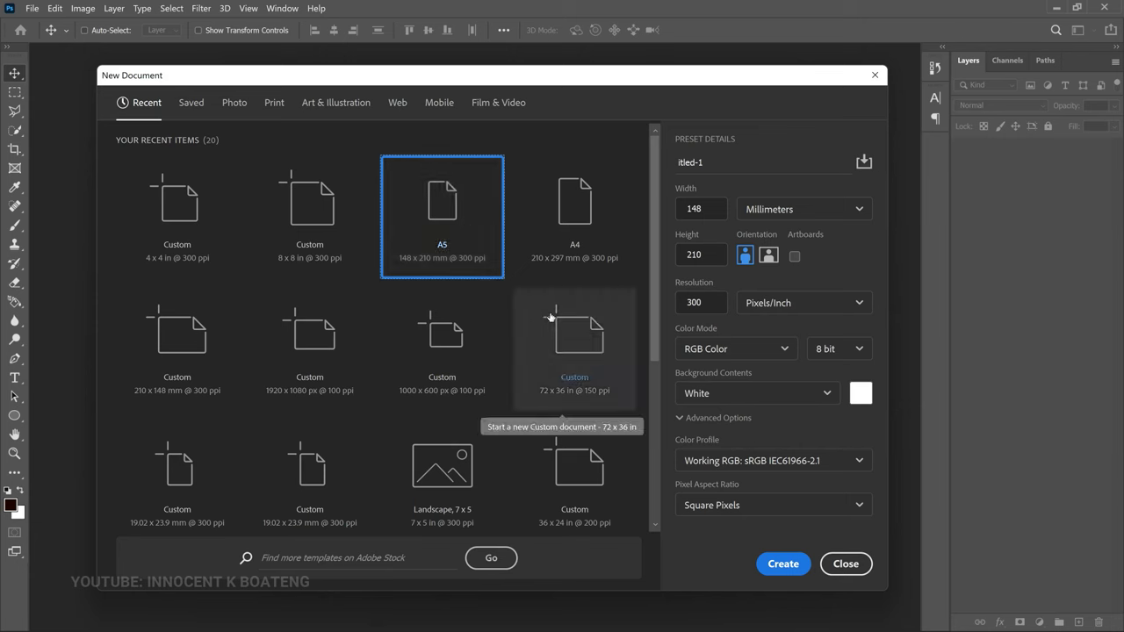
click(694, 302)
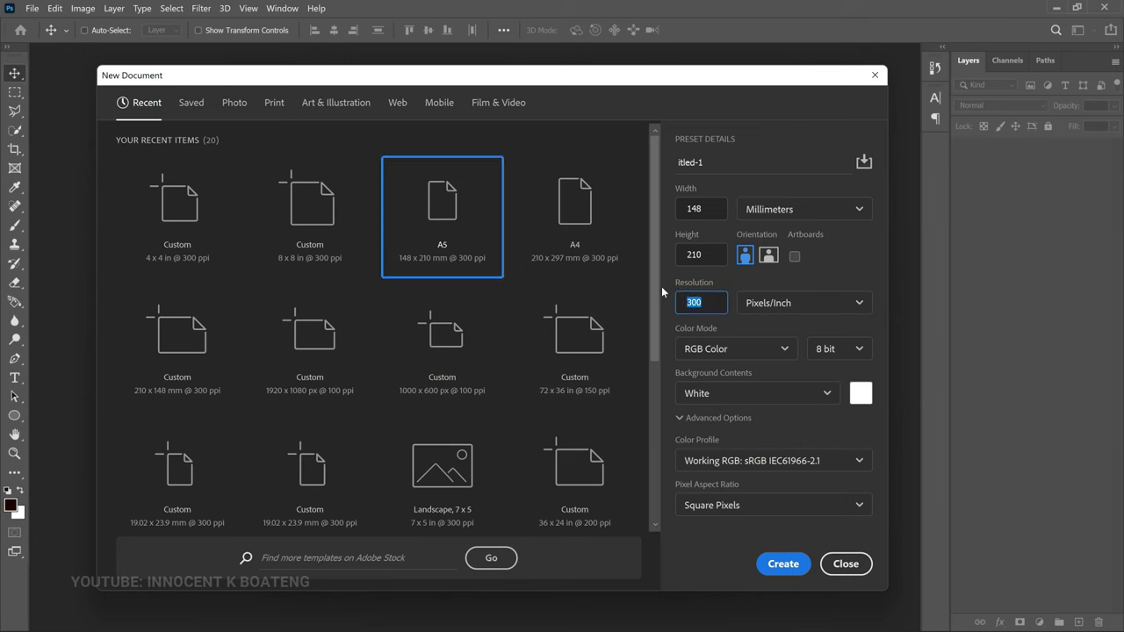
text(600)
click(793, 571)
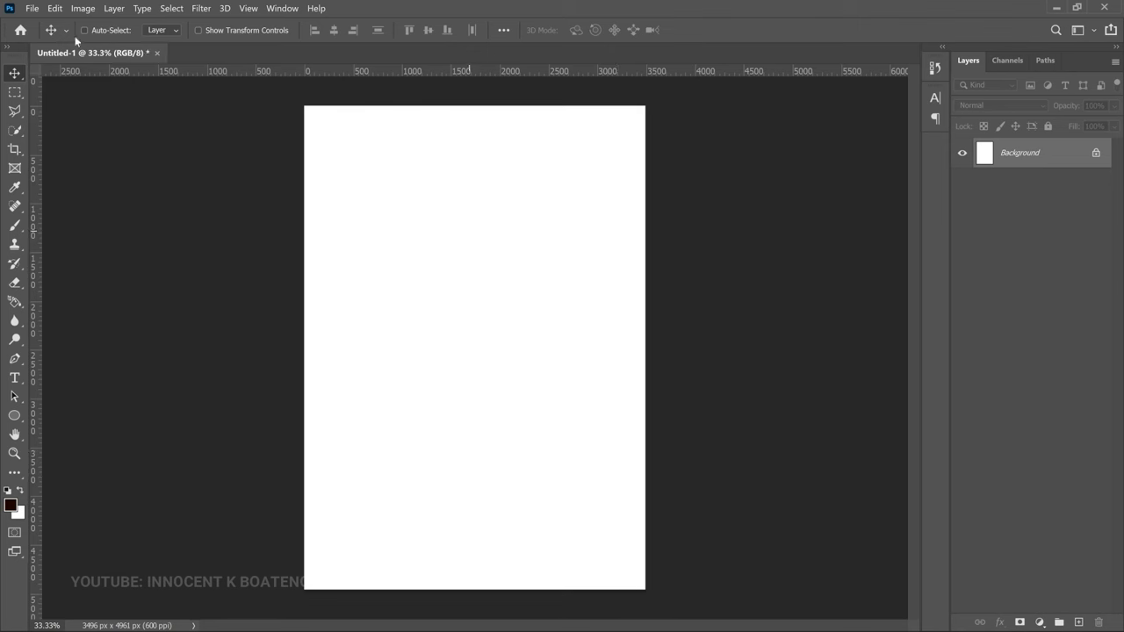
Place the candlelit dinner table photo as an embedded image, shifted left so the right third of the page stays uncovered
click(31, 8)
click(102, 279)
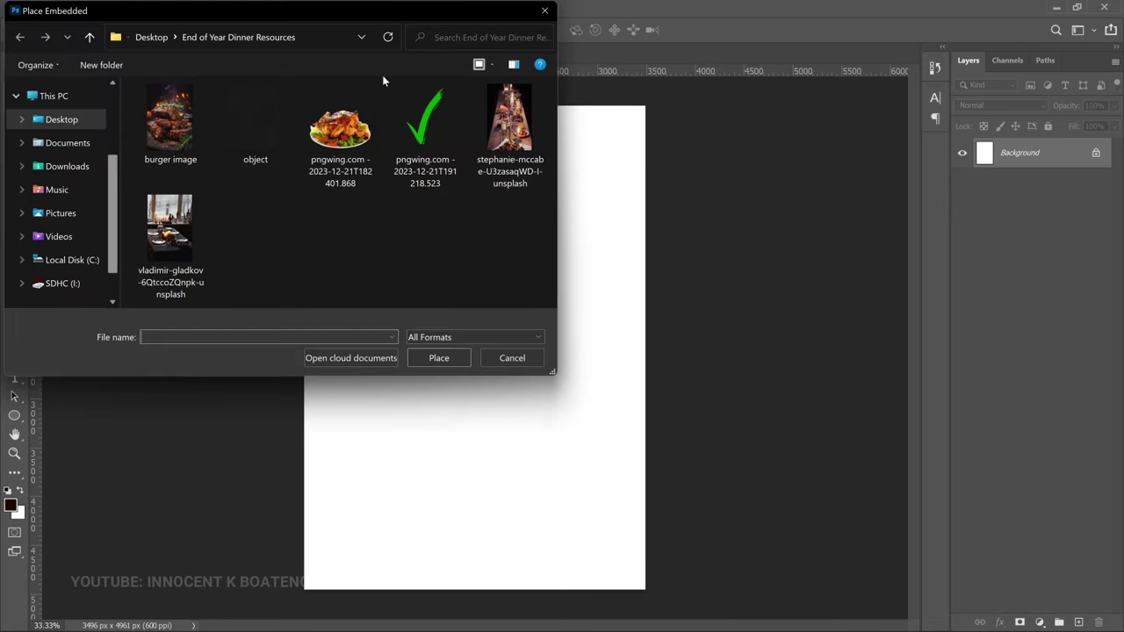
double_click(524, 134)
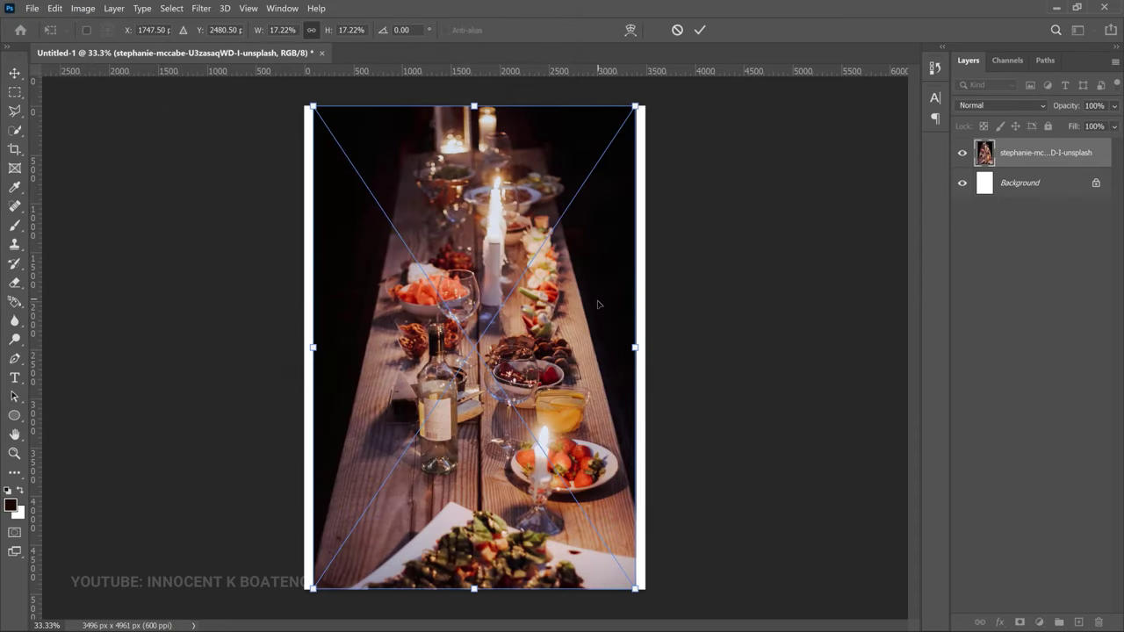
drag(581, 304, 415, 292)
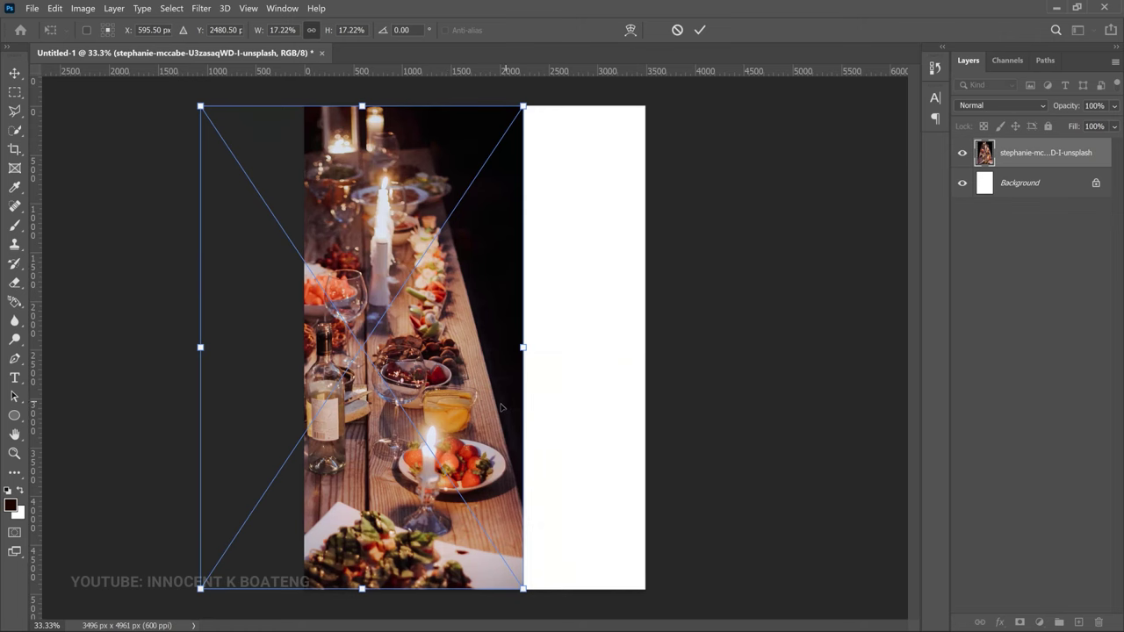
key(shift+Right)
key(shift+Right)
key(shift+Right)
key(Return)
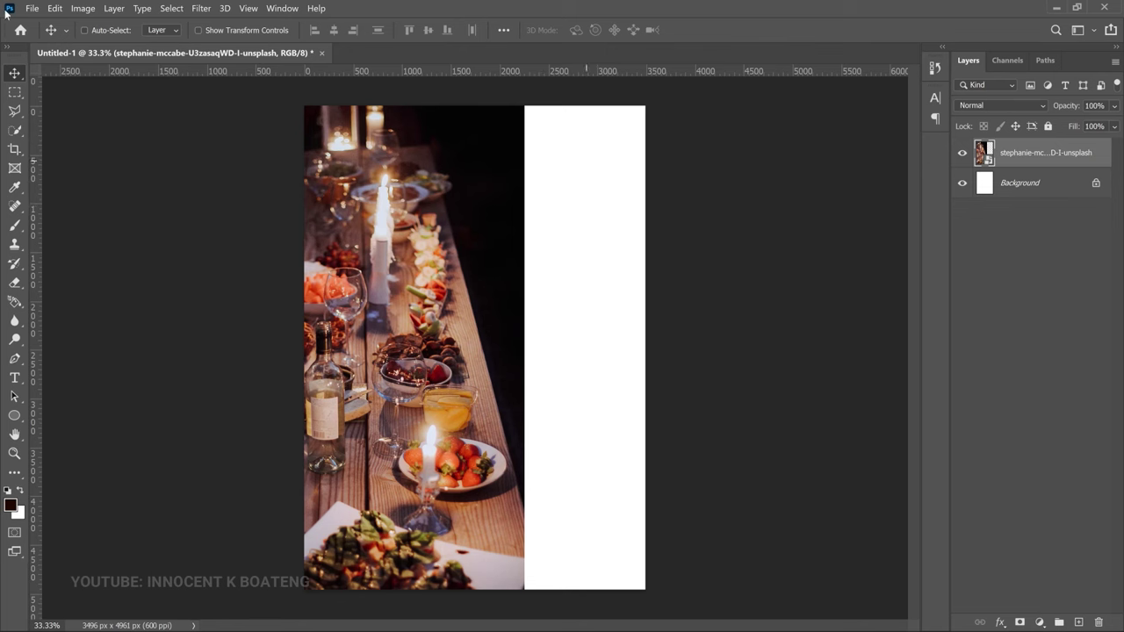
Place the "burger image" file as an embedded image and reorder the layers so the dinner table photo lies above it
click(32, 8)
click(83, 278)
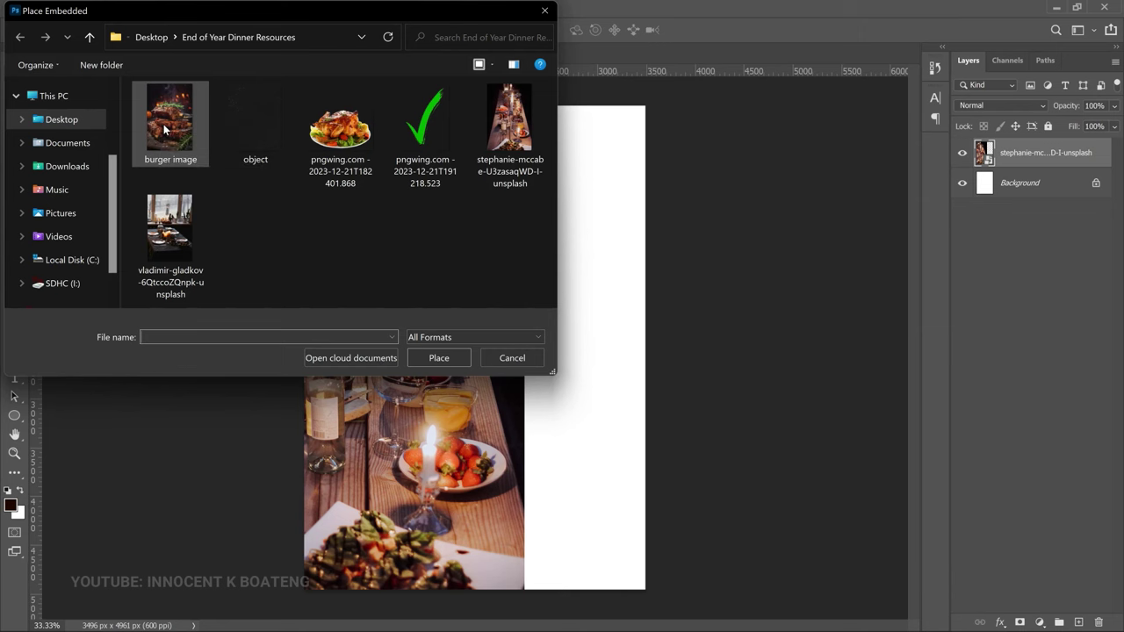
click(164, 129)
double_click(191, 163)
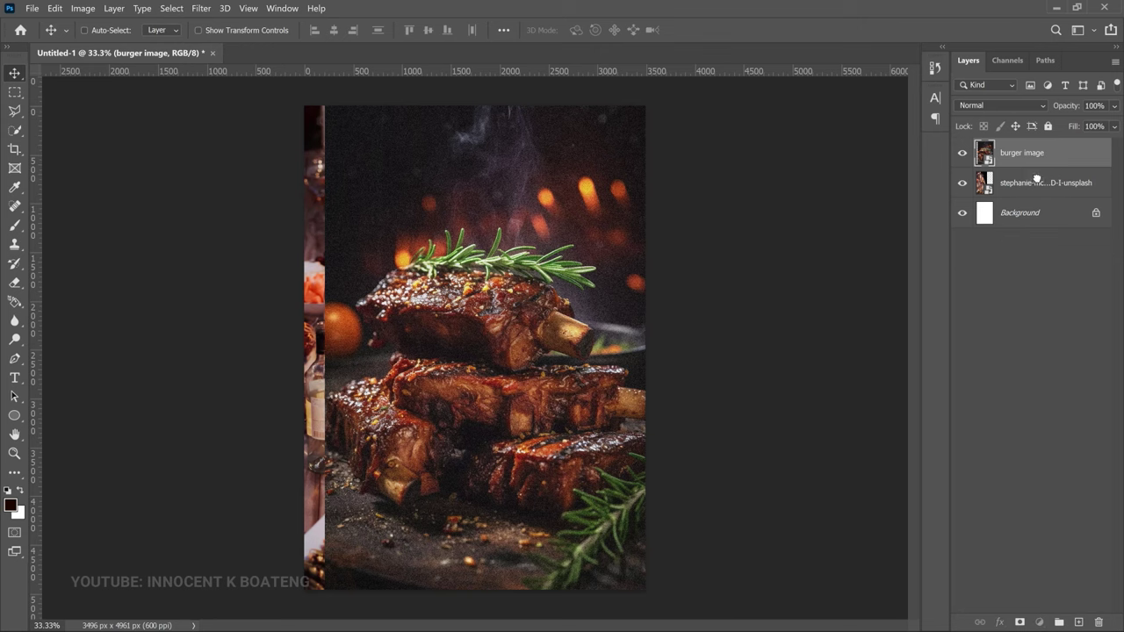
drag(1036, 180, 1030, 155)
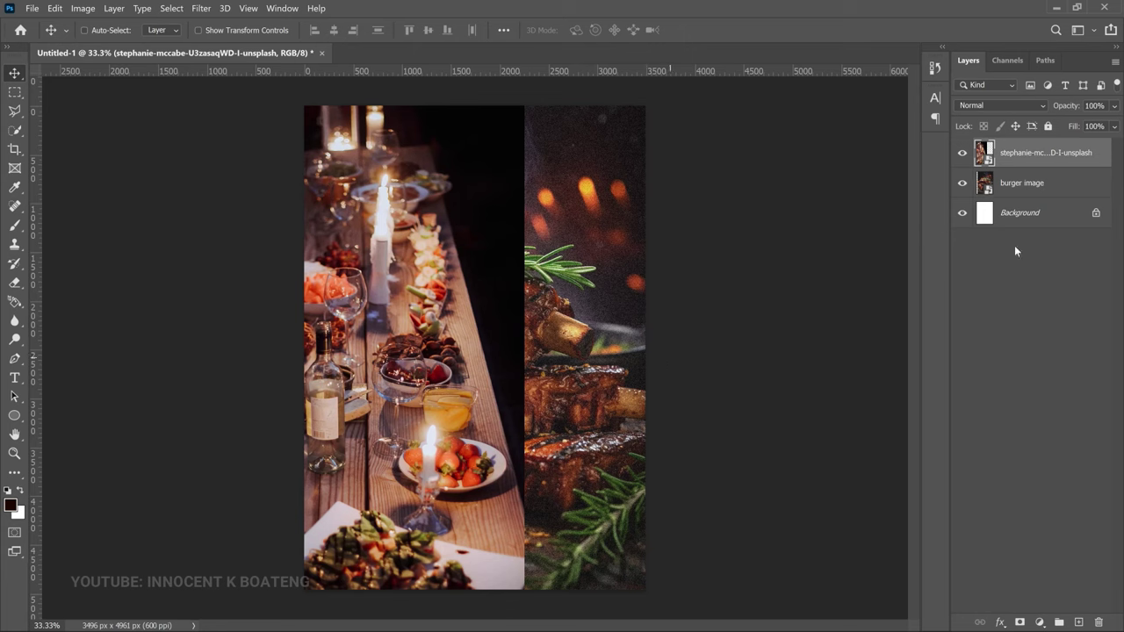
Rasterize the dinner table layer and scale it proportionally to about 117.6%, keeping it over the left part of the page
right_click(1038, 156)
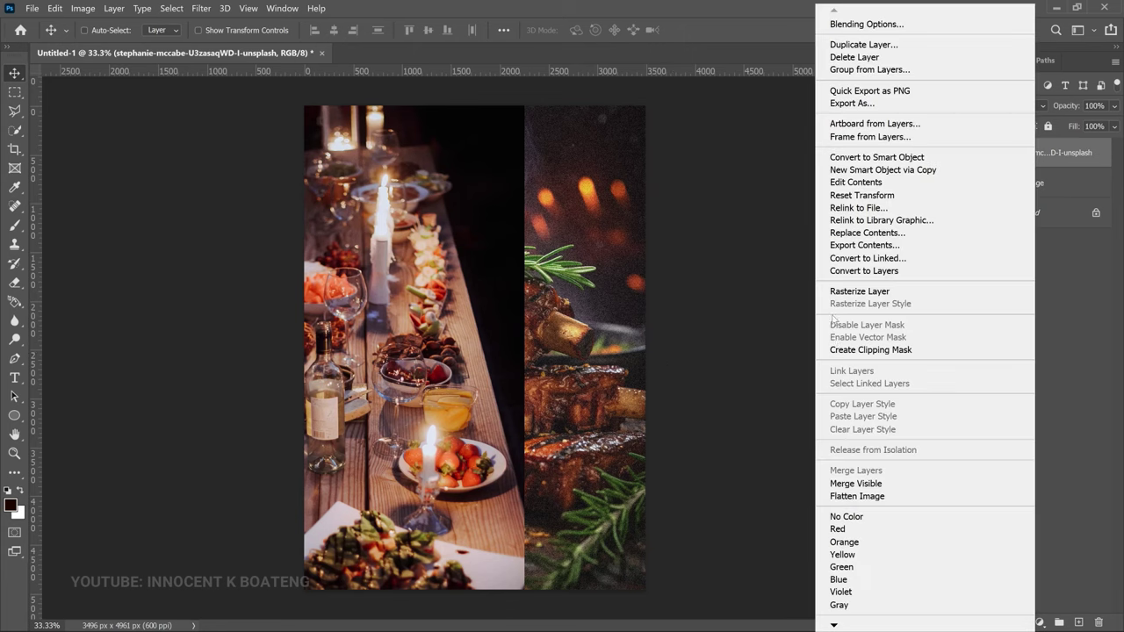
click(849, 291)
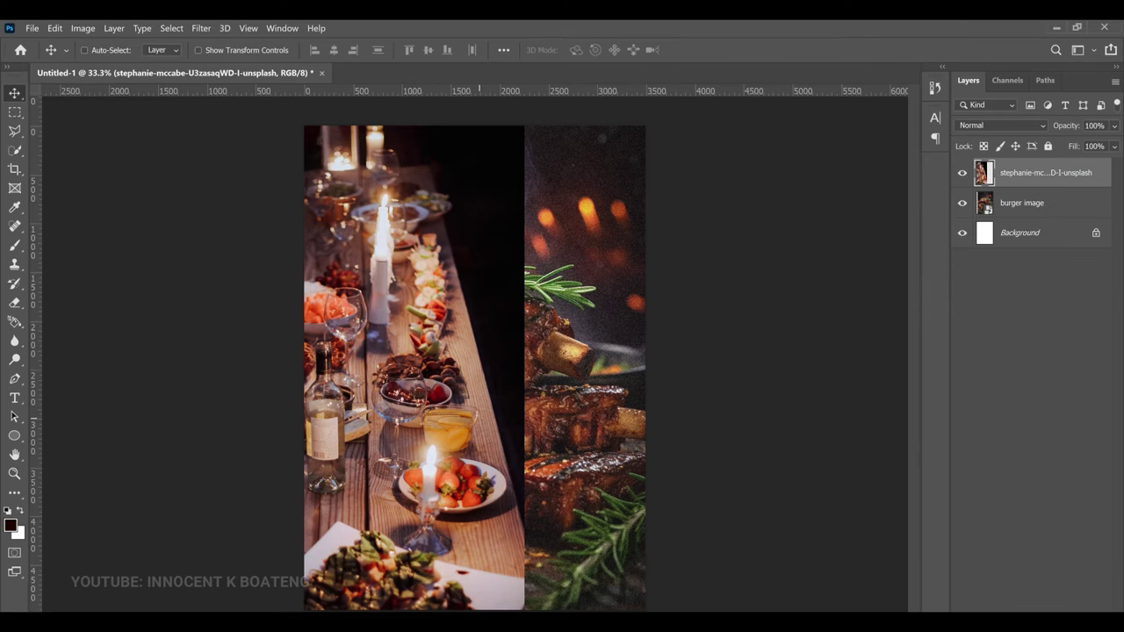
key(ctrl+t)
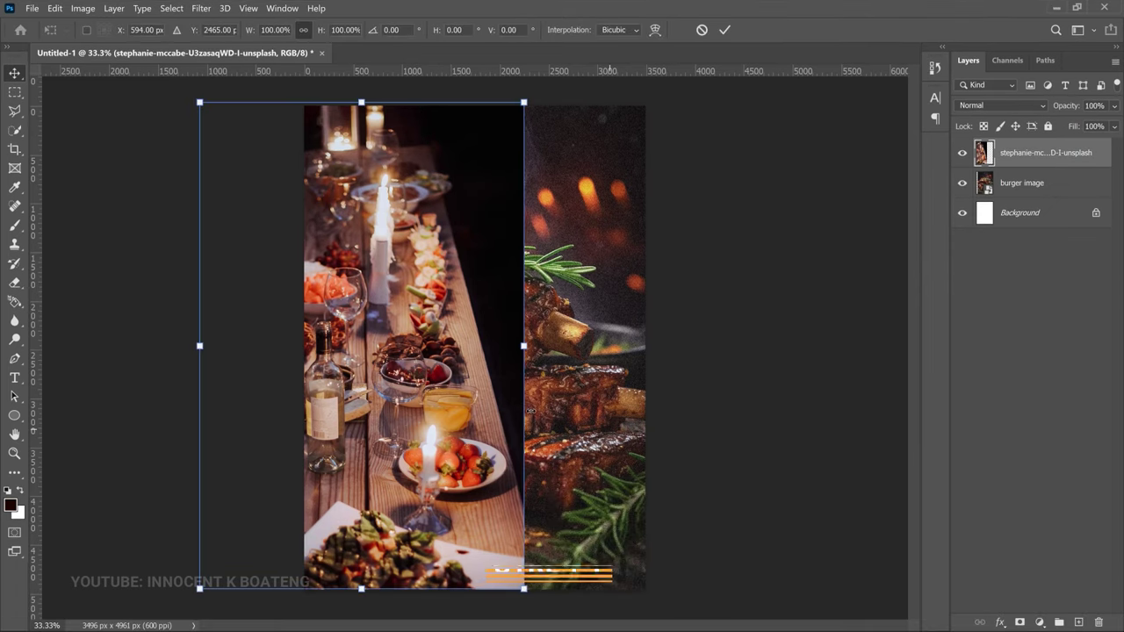
key(ctrl+minus)
key(ctrl+minus)
drag(502, 474, 520, 518)
drag(483, 444, 466, 444)
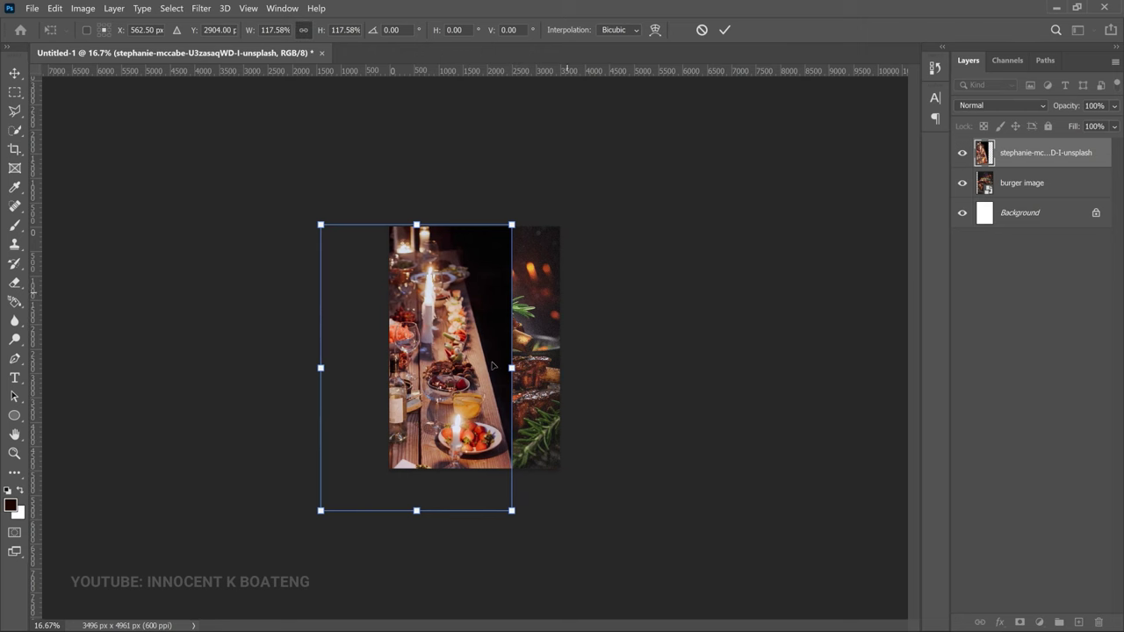
key(Return)
key(ctrl+plus)
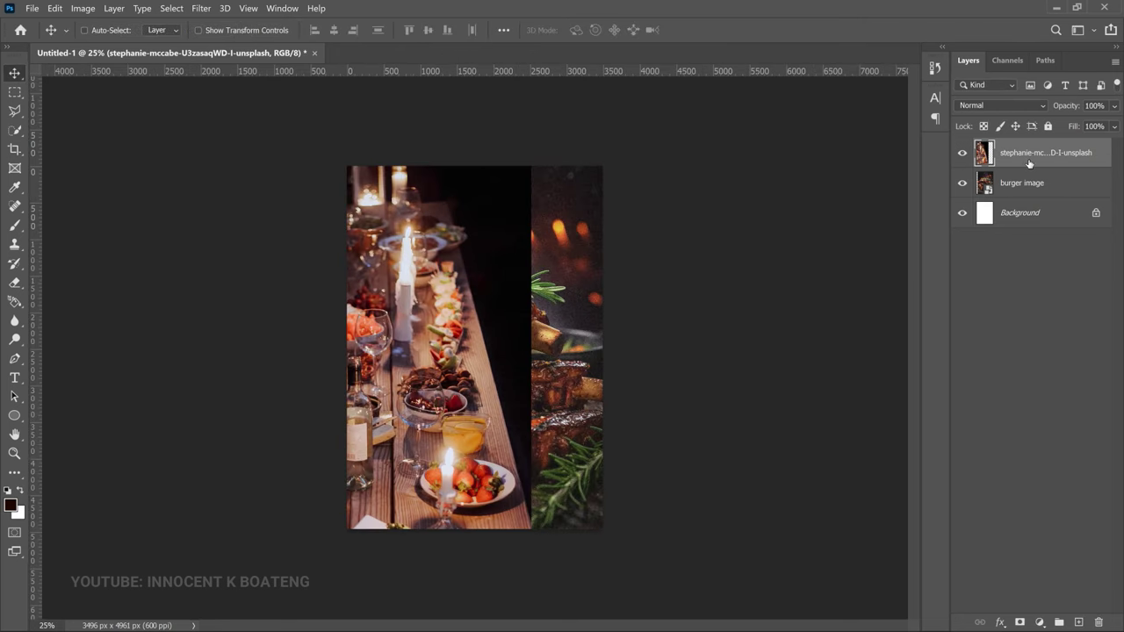
Outline the dark area beyond the table's right edge with the Polygonal Lasso, delete it from the dinner table layer and deselect
click(27, 111)
click(66, 121)
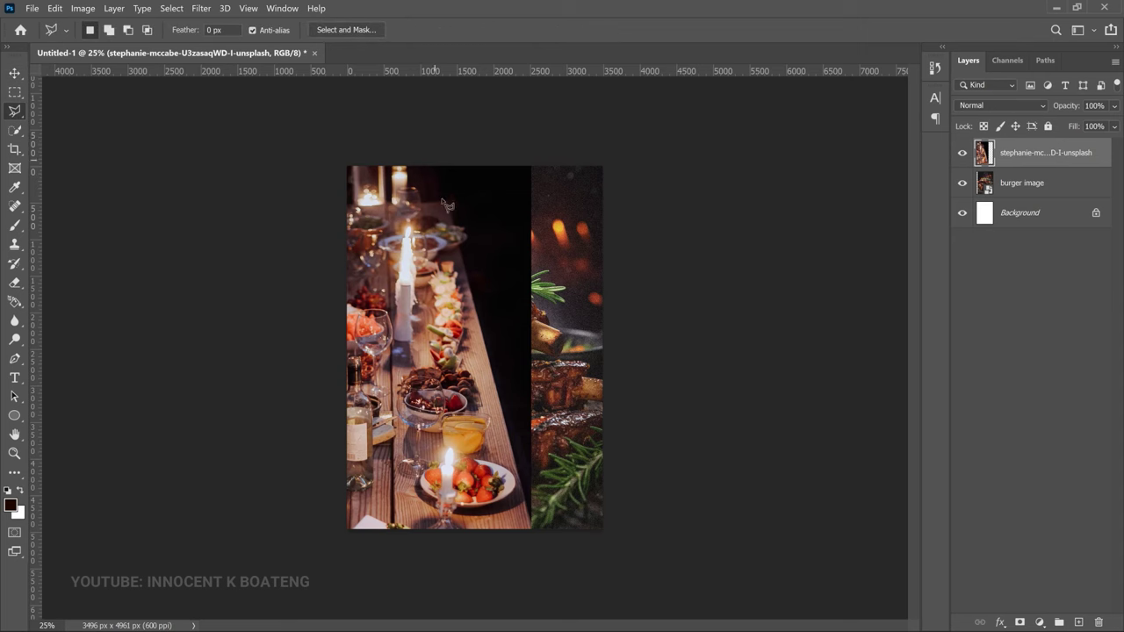
click(531, 530)
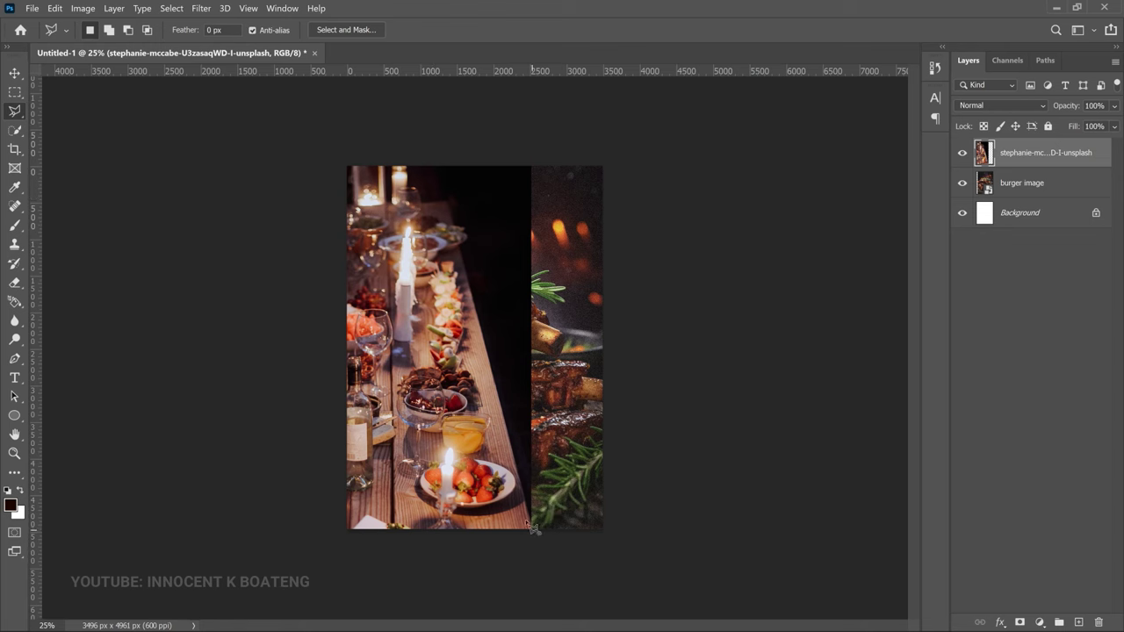
click(424, 107)
click(719, 138)
click(676, 531)
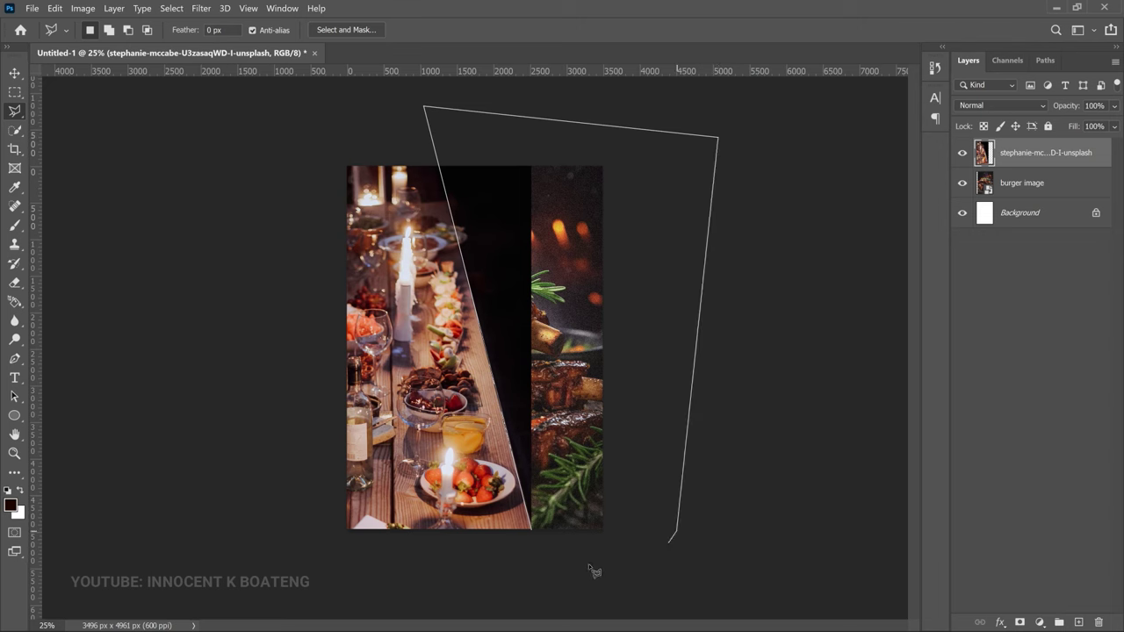
click(532, 532)
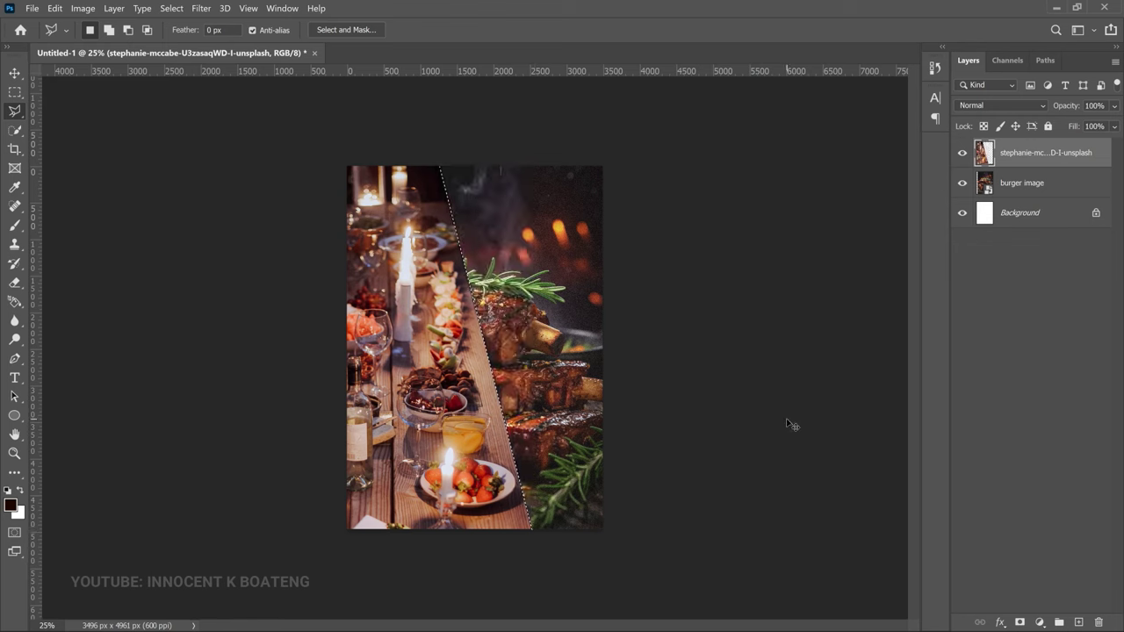
key(ctrl+d)
Move the cut-out dinner table further left to expose more of the grilled meat image
key(z)
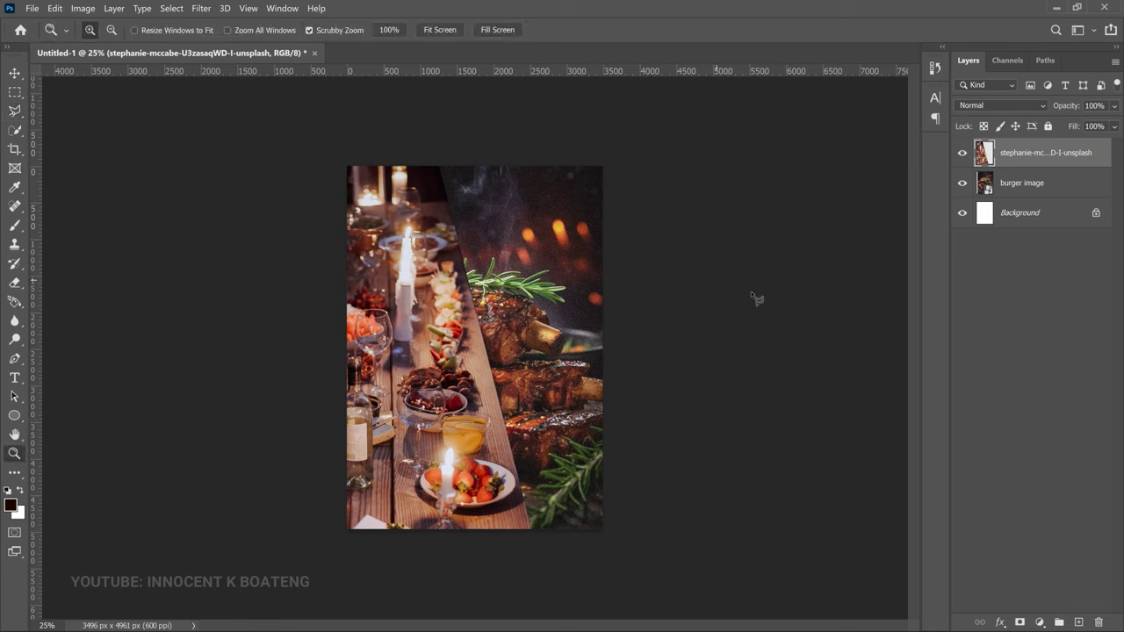
key(l)
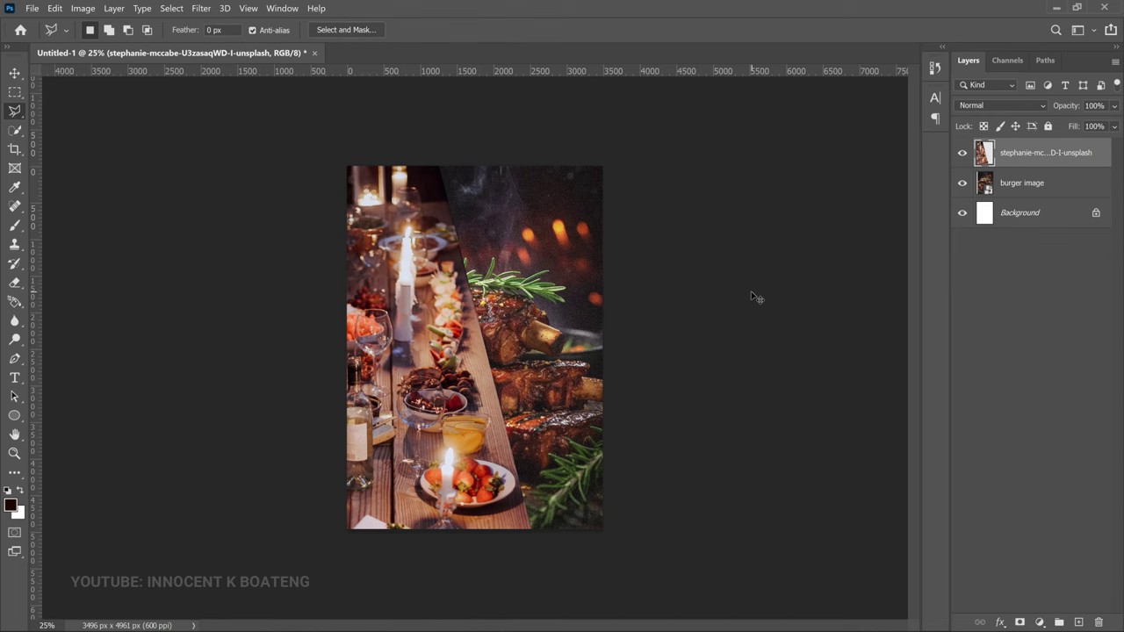
key(v)
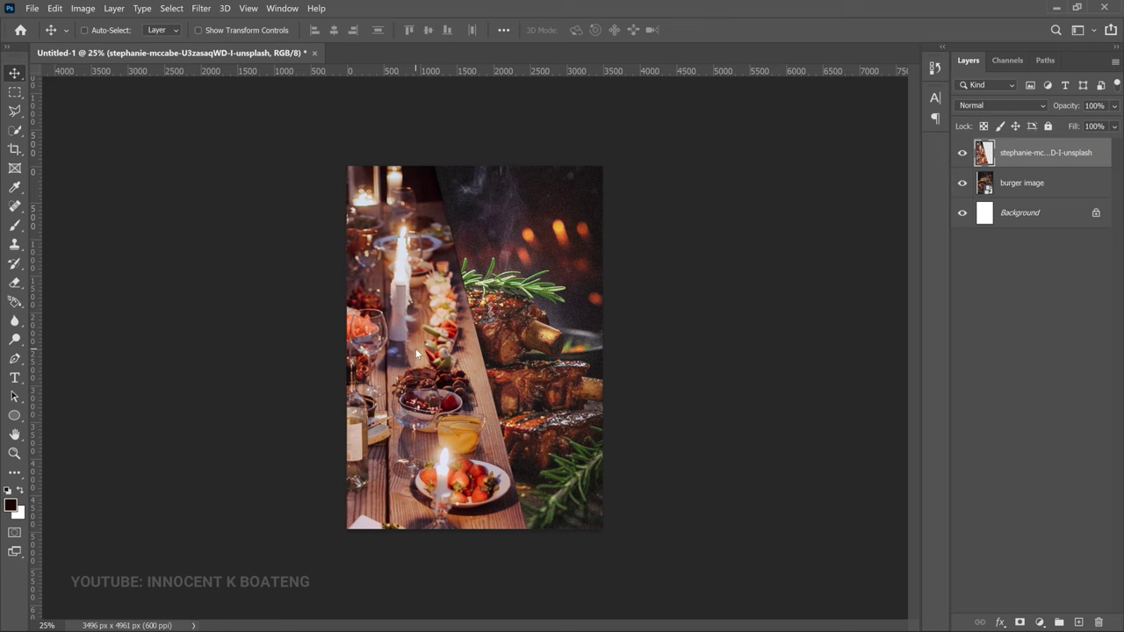
drag(479, 392, 466, 385)
Apply a Gaussian Blur with a radius of 42.9 pixels to the burger image layer
click(1025, 187)
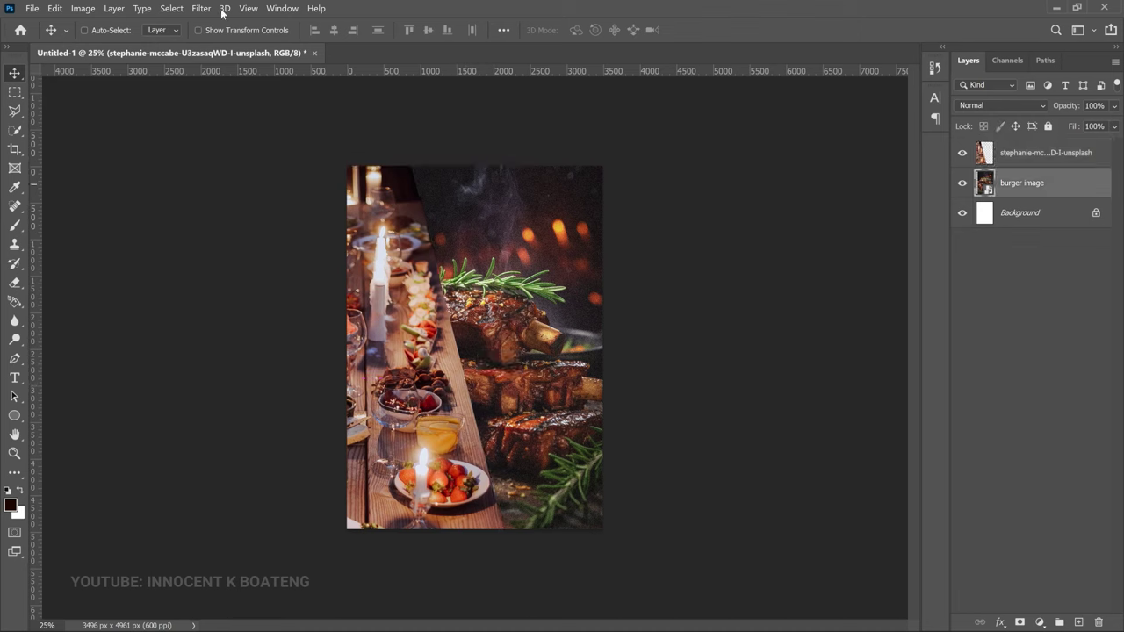
click(202, 9)
mouse_move(219, 173)
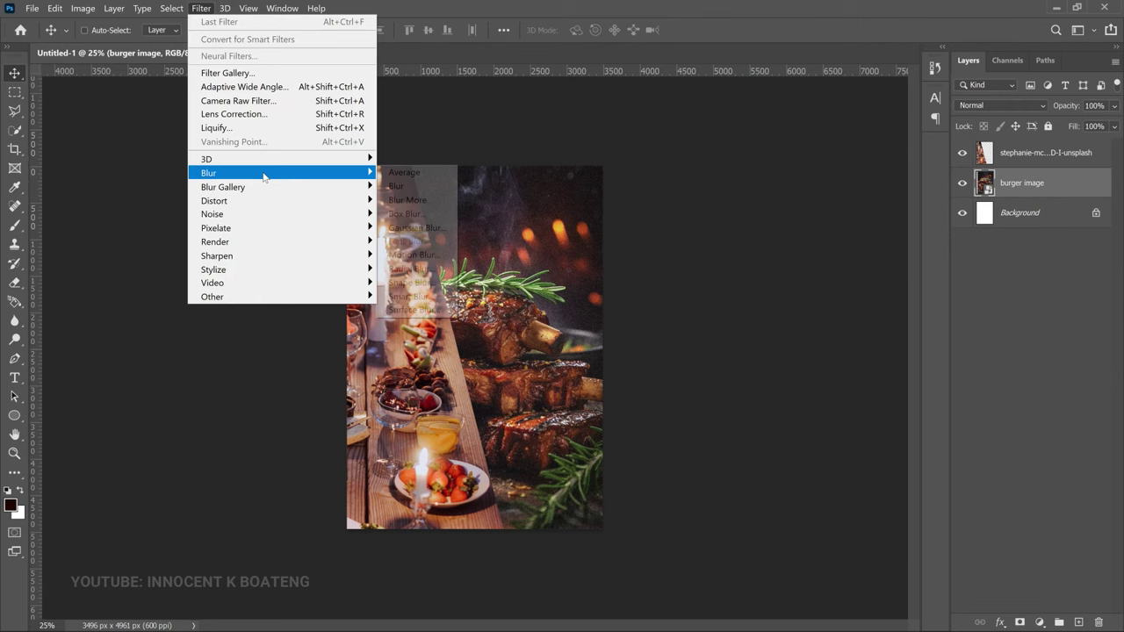
click(417, 227)
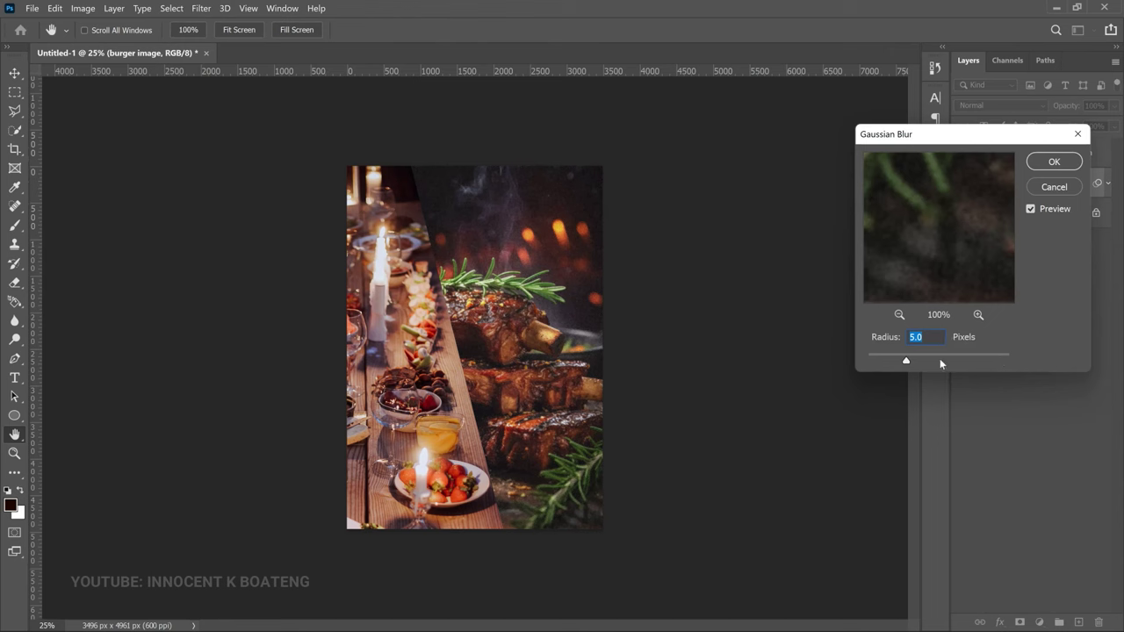
click(929, 358)
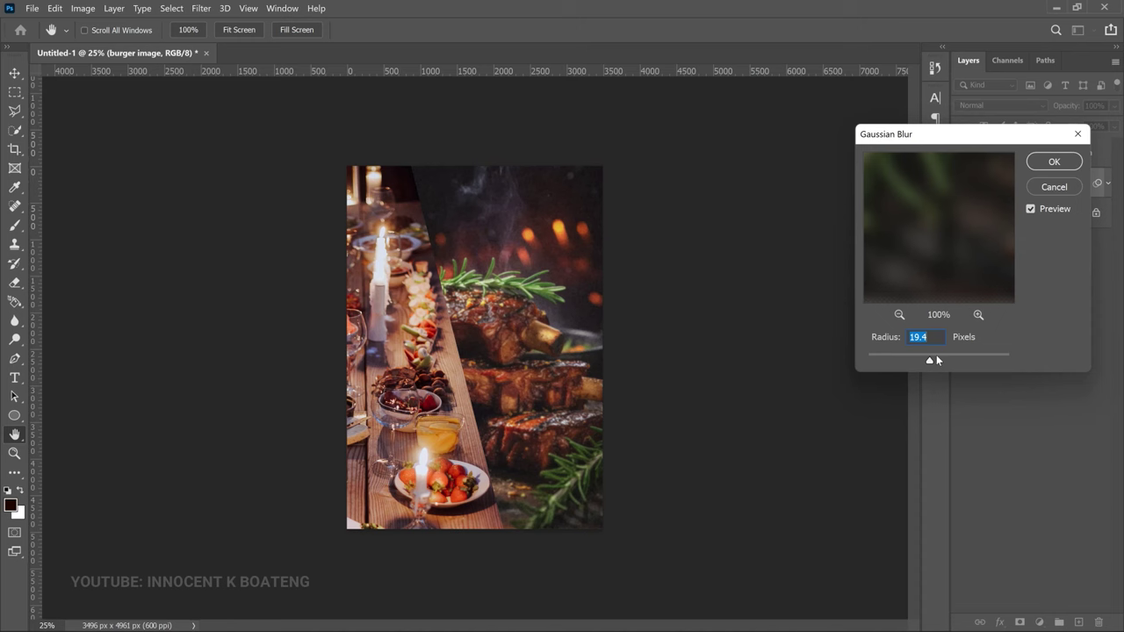
drag(934, 356, 942, 358)
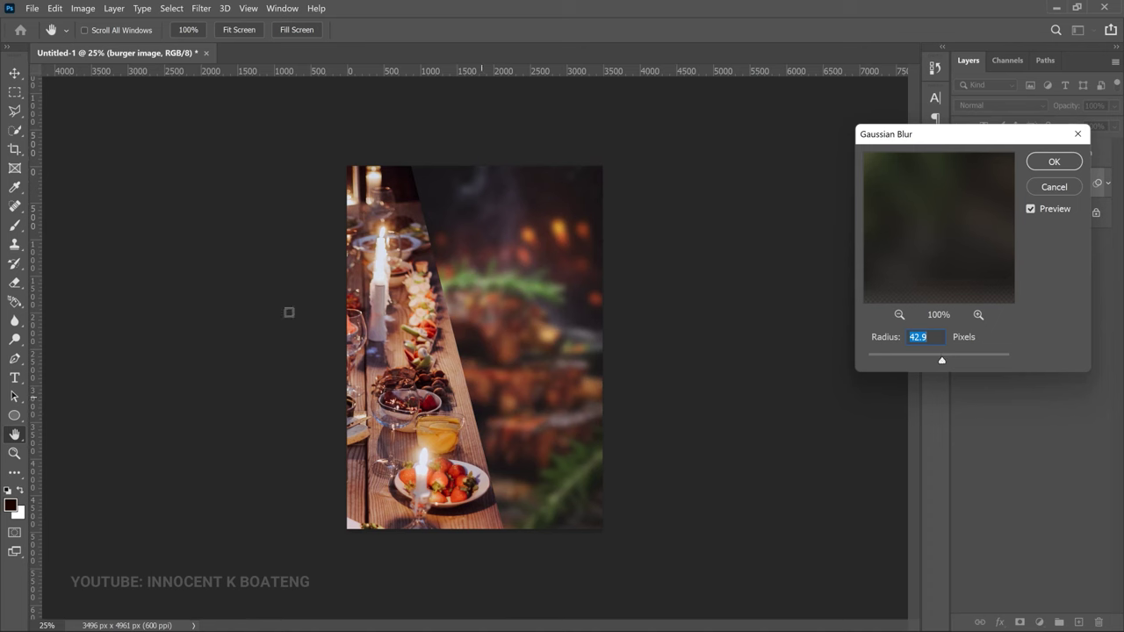
click(1046, 163)
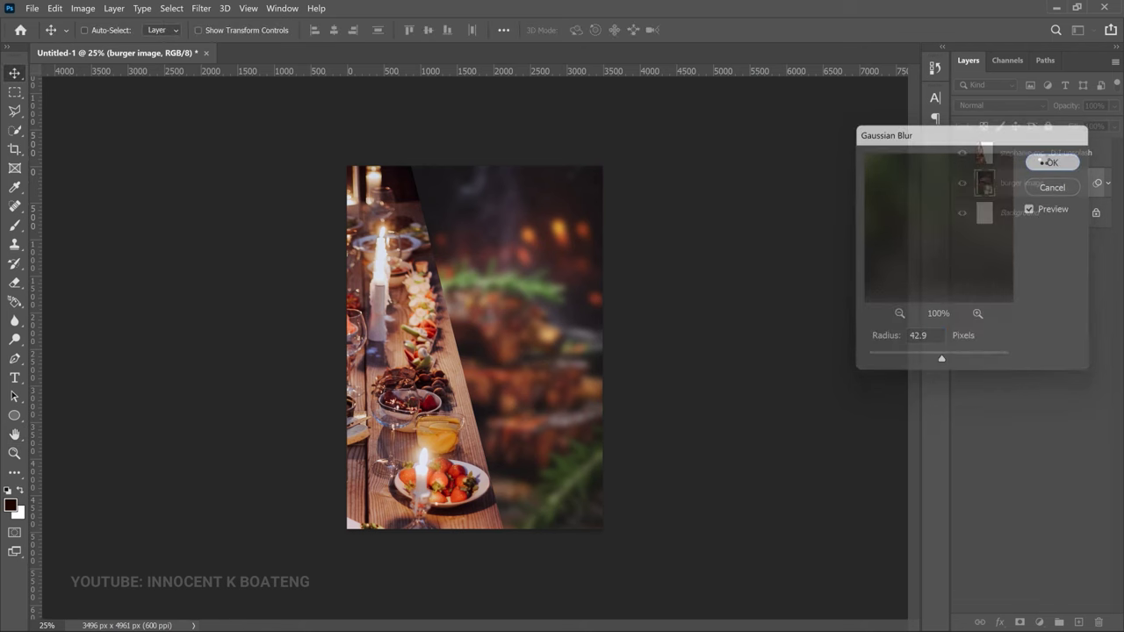
Add a Vibrance adjustment layer above the dinner table layer with vibrance set to +23
click(1038, 155)
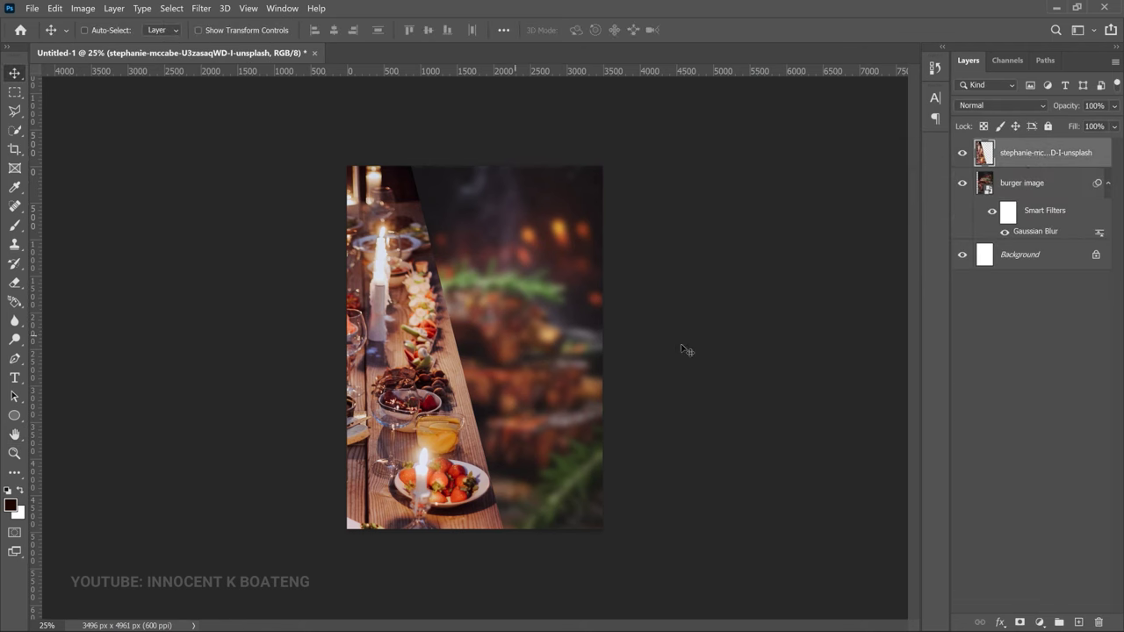
click(1039, 621)
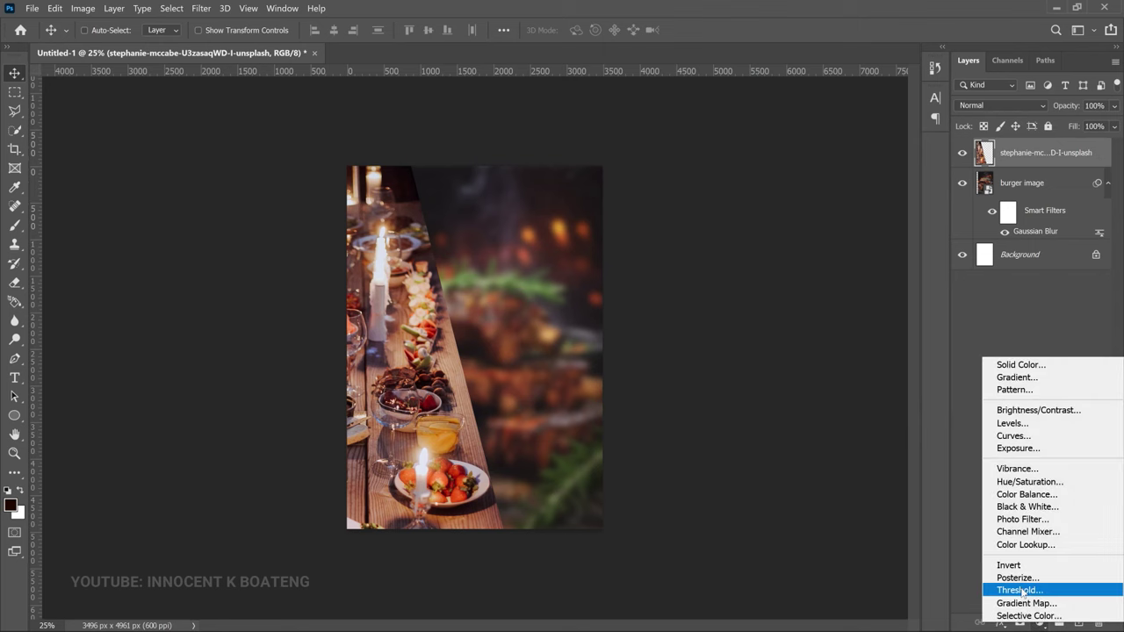
click(1018, 470)
drag(796, 176, 816, 175)
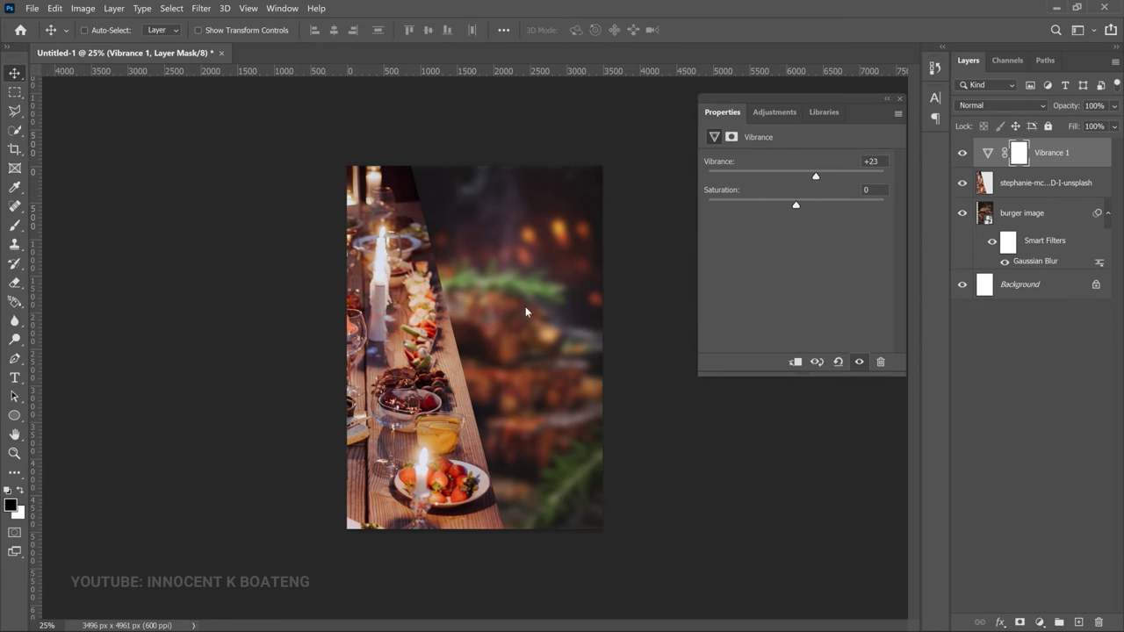
click(899, 99)
Add a Curves adjustment layer above the Vibrance layer and pull the midpoint of the RGB curve very slightly down
click(1039, 622)
click(1010, 432)
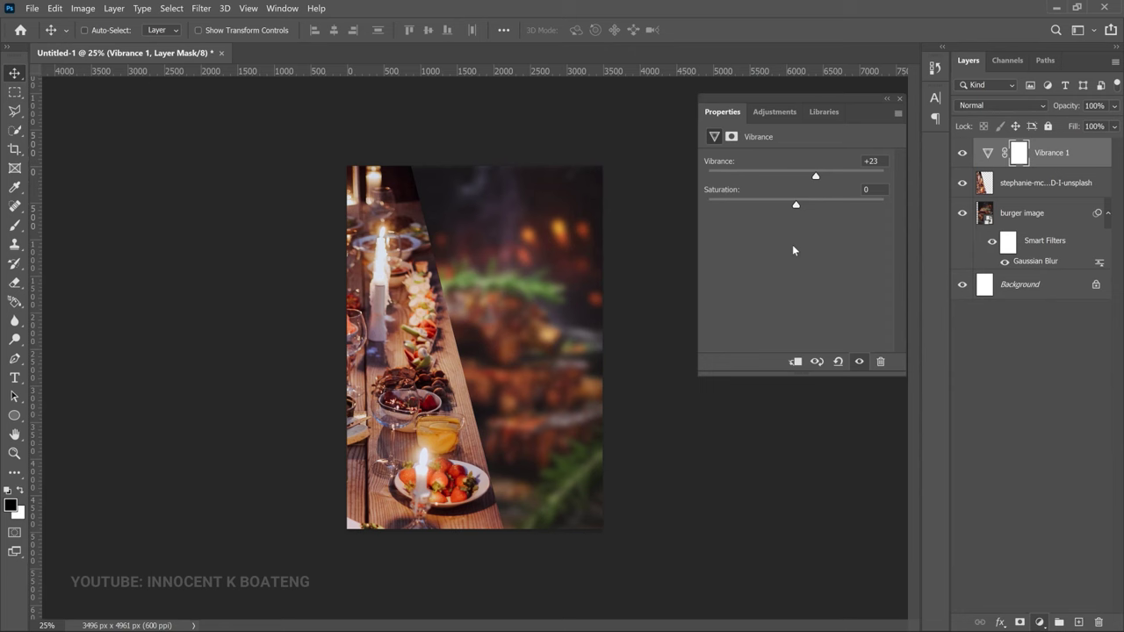
click(806, 270)
drag(807, 270, 808, 272)
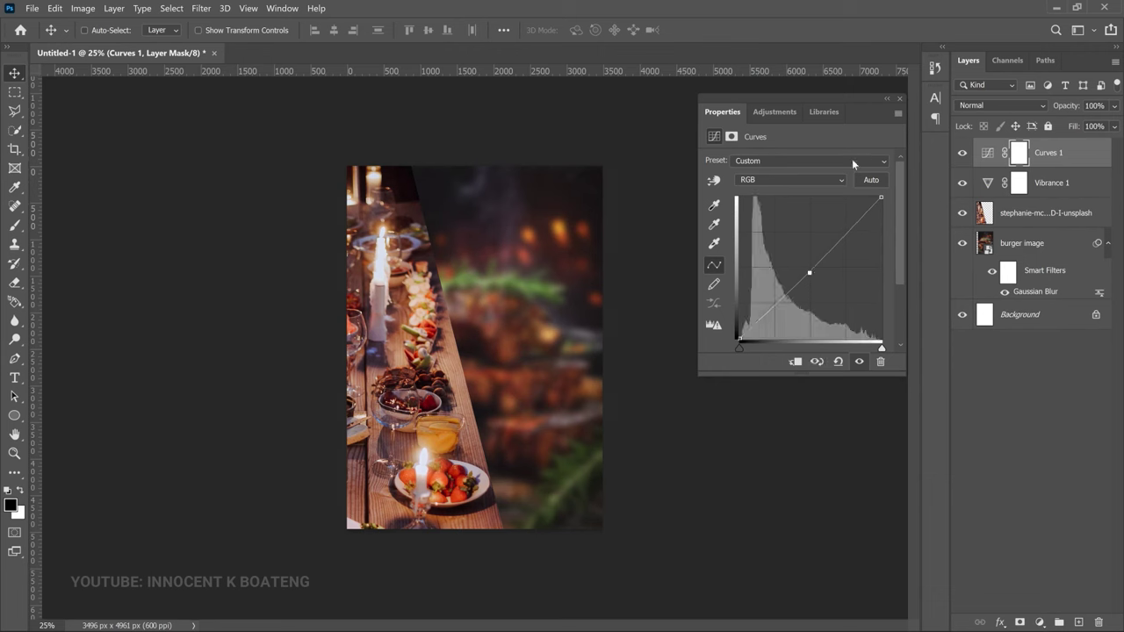
click(901, 98)
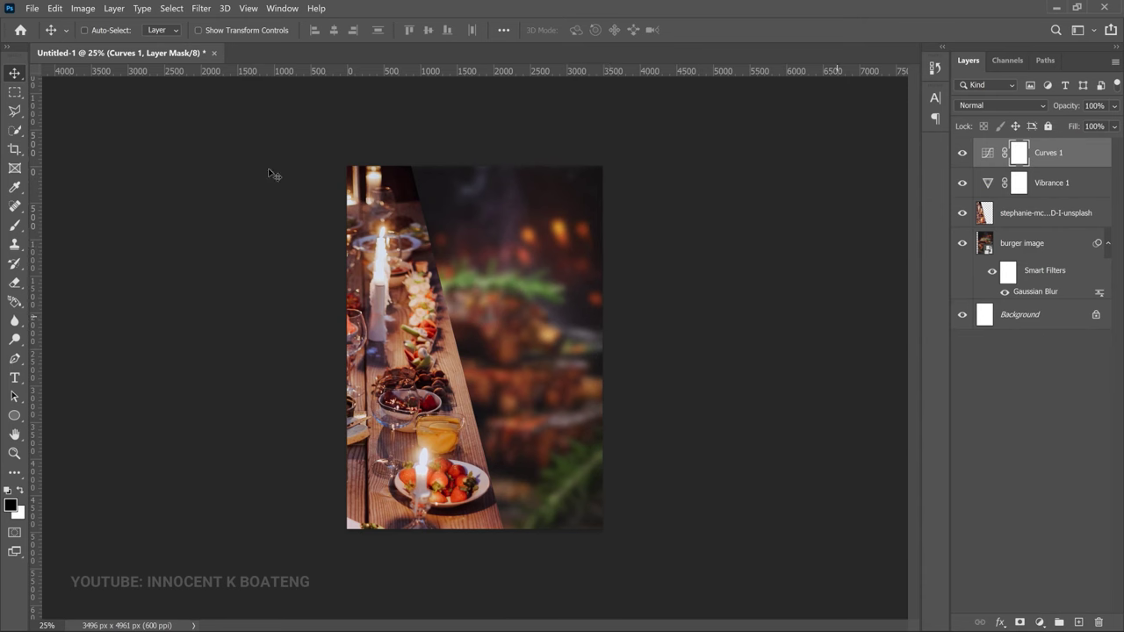
Place the "object" image as an embedded layer above the Curves layer and enlarge it to cover the whole flyer
click(31, 8)
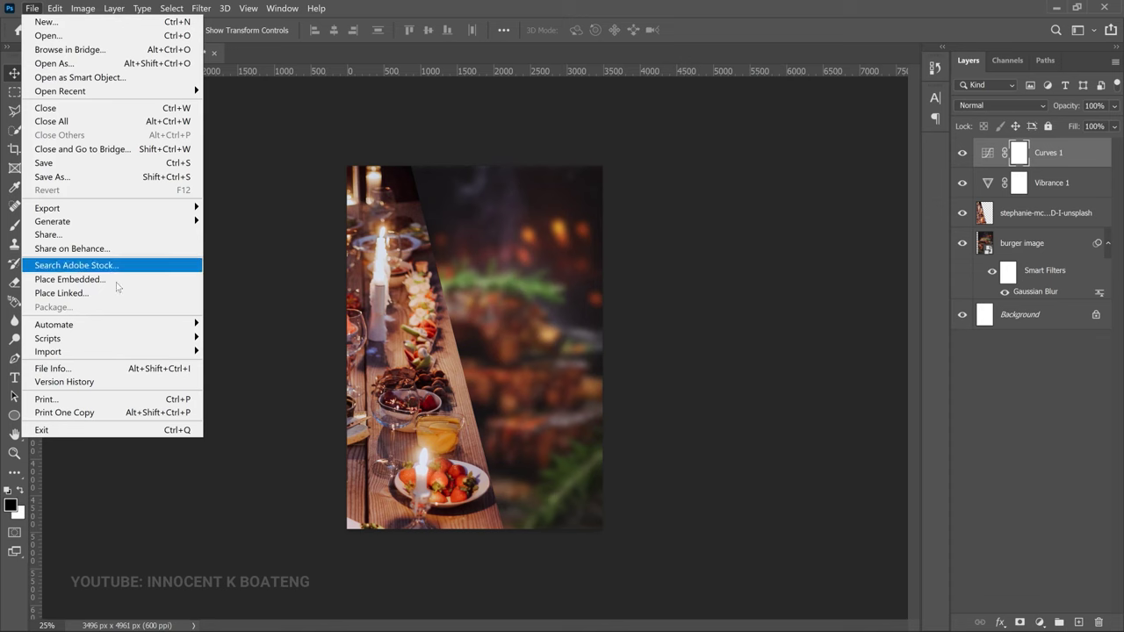
click(115, 279)
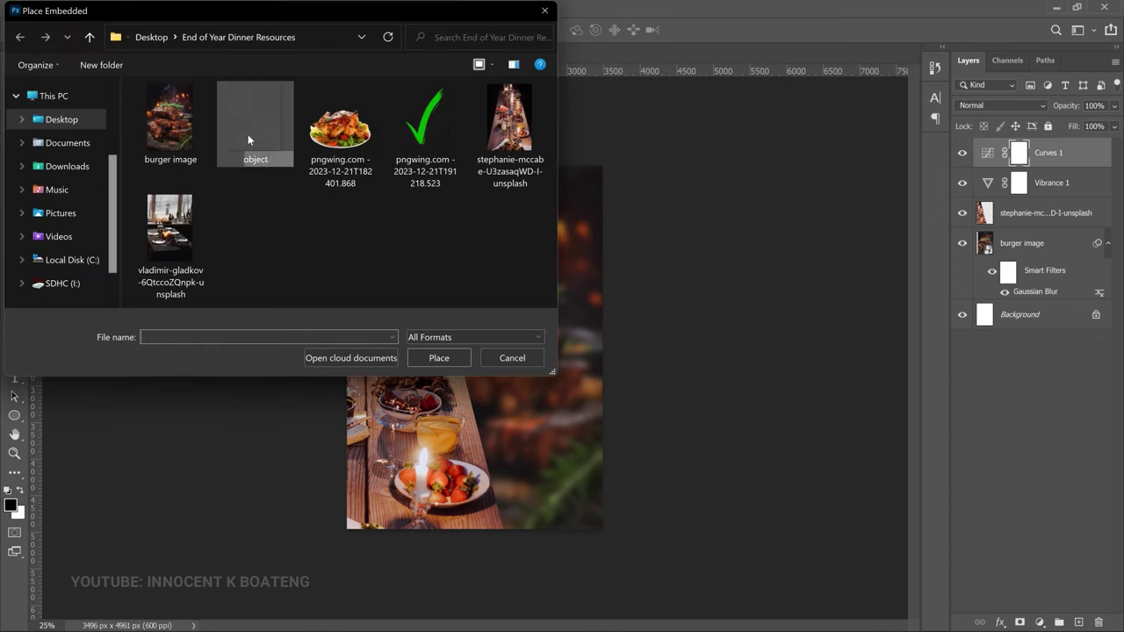
double_click(248, 134)
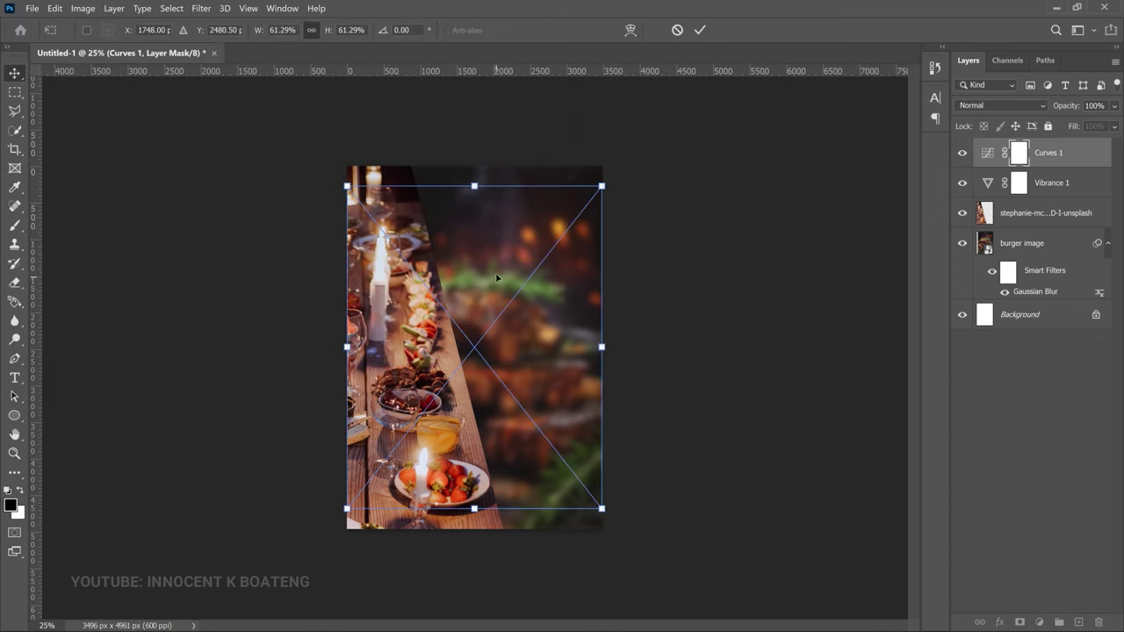
drag(601, 187, 622, 160)
drag(345, 508, 330, 533)
key(Return)
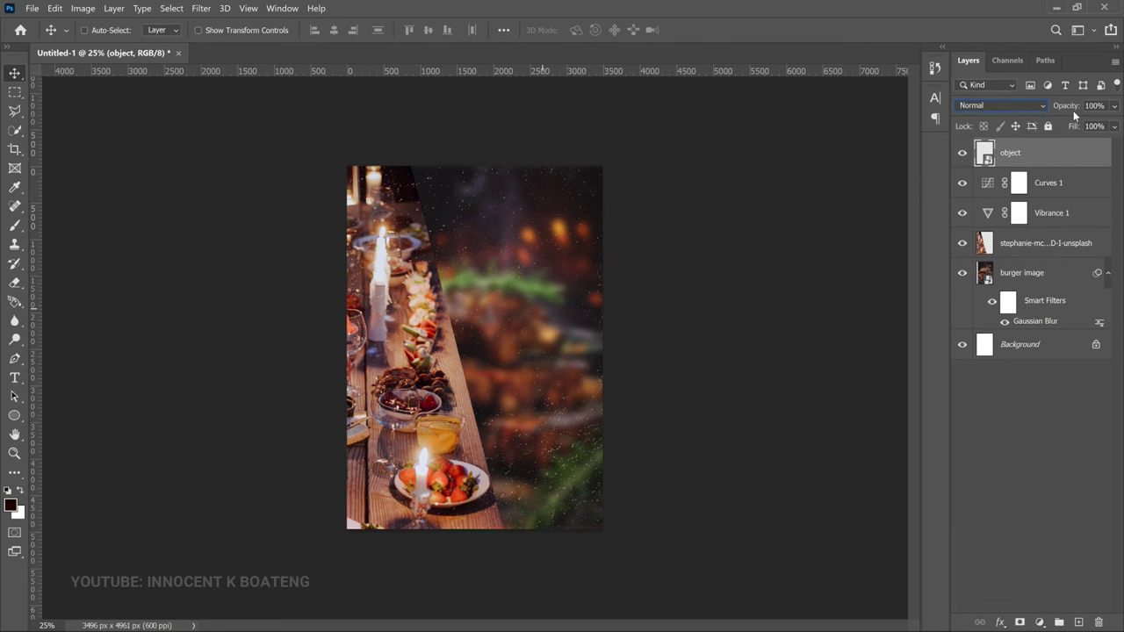
Reduce the opacity of the object particle layer to 63%
drag(1067, 109, 1044, 108)
key(z)
click(540, 262)
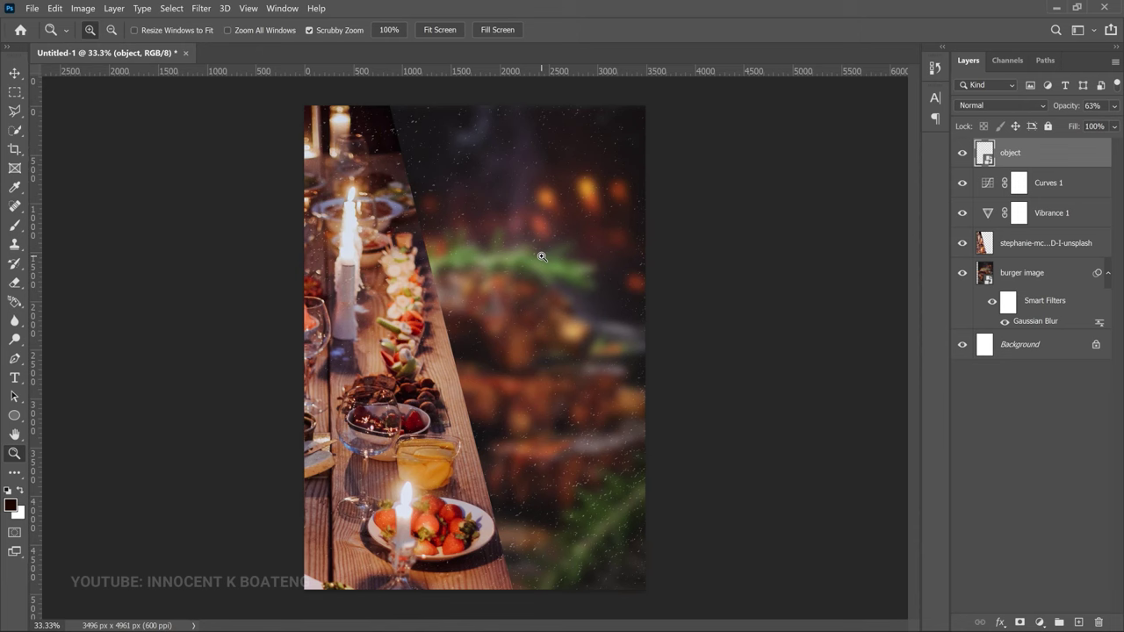
Add the two-line text "Tehillah Praise Centre PRESENTS" on the dark upper area and scale it up to about 758%
key(v)
key(t)
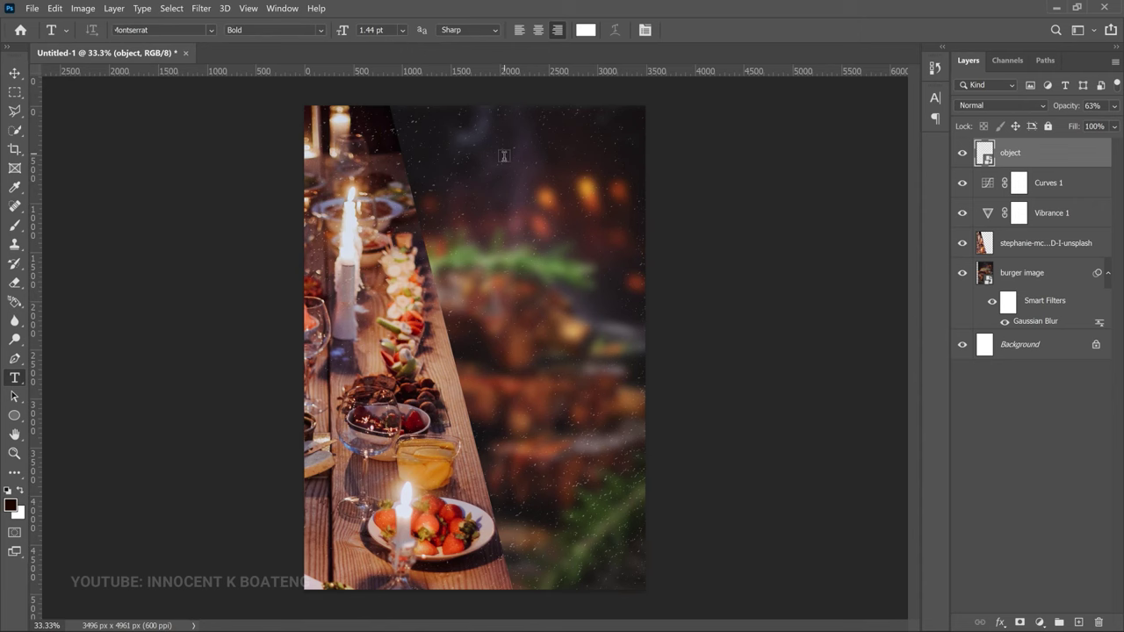
click(505, 156)
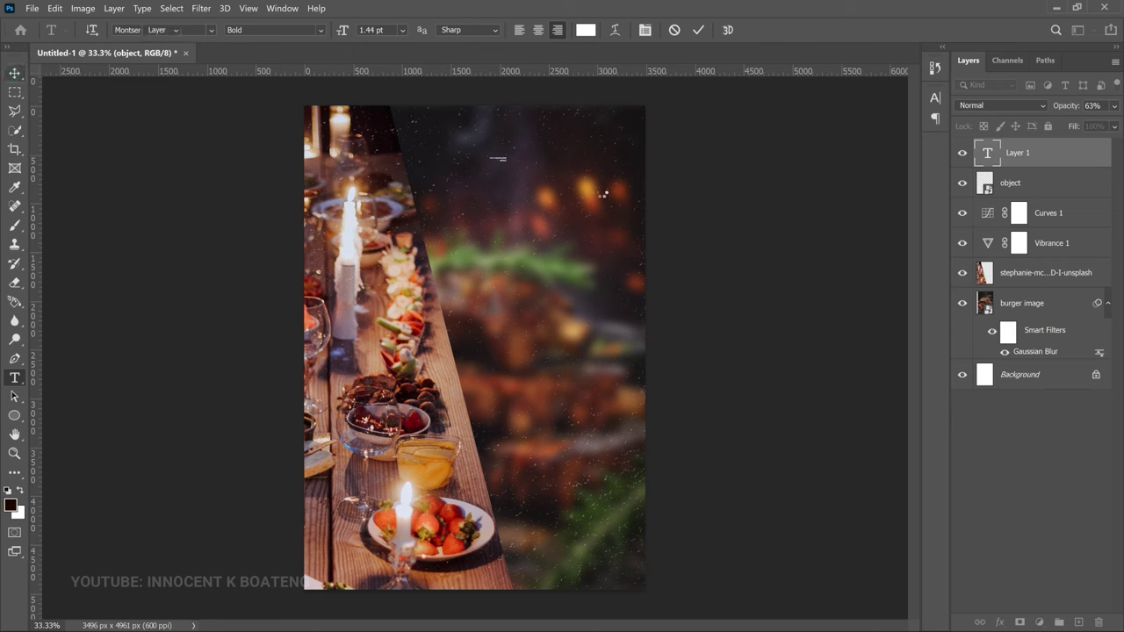
key(ctrl+v)
key(Escape)
key(v)
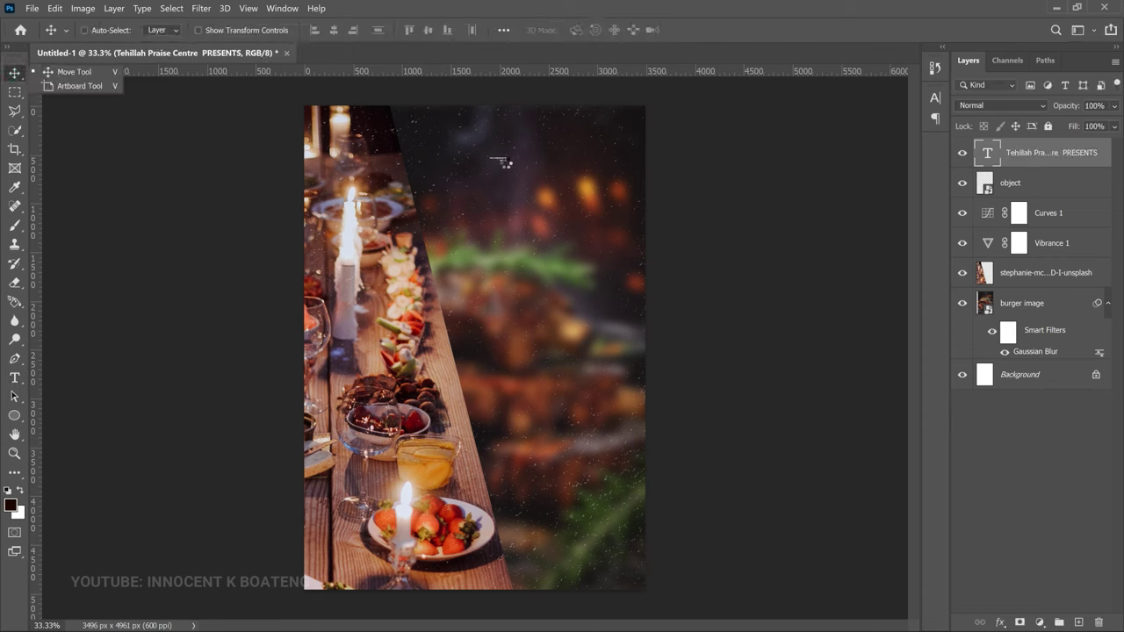
key(ctrl+t)
drag(509, 166, 614, 187)
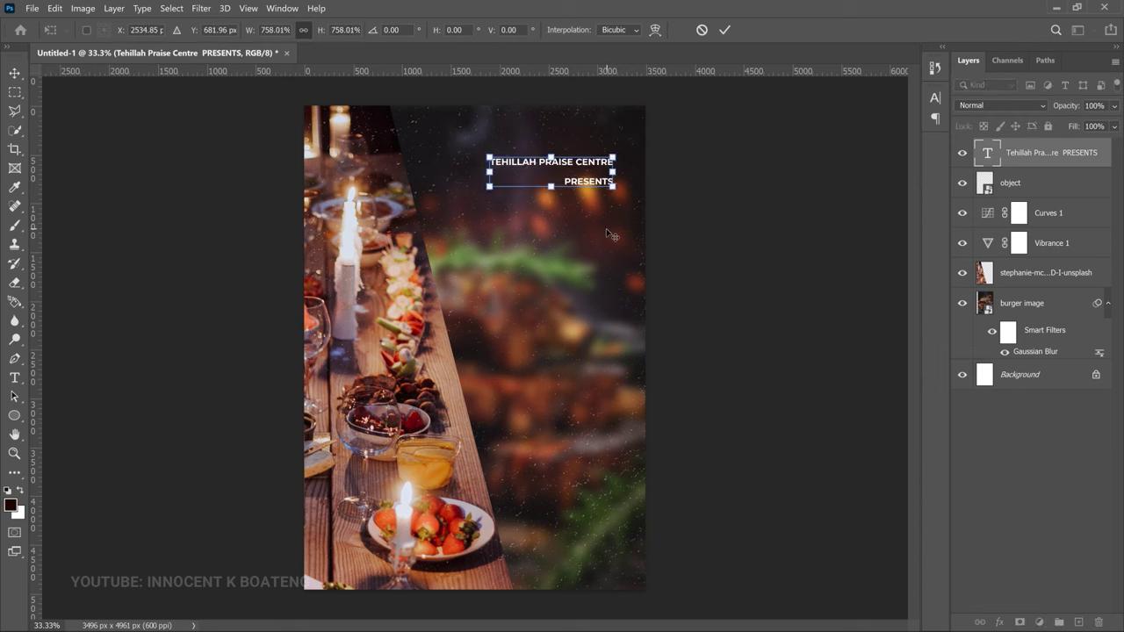
key(Return)
Centre-align the two-line presenter text and move it back within the upper dark area of the flyer
double_click(588, 184)
key(ctrl+a)
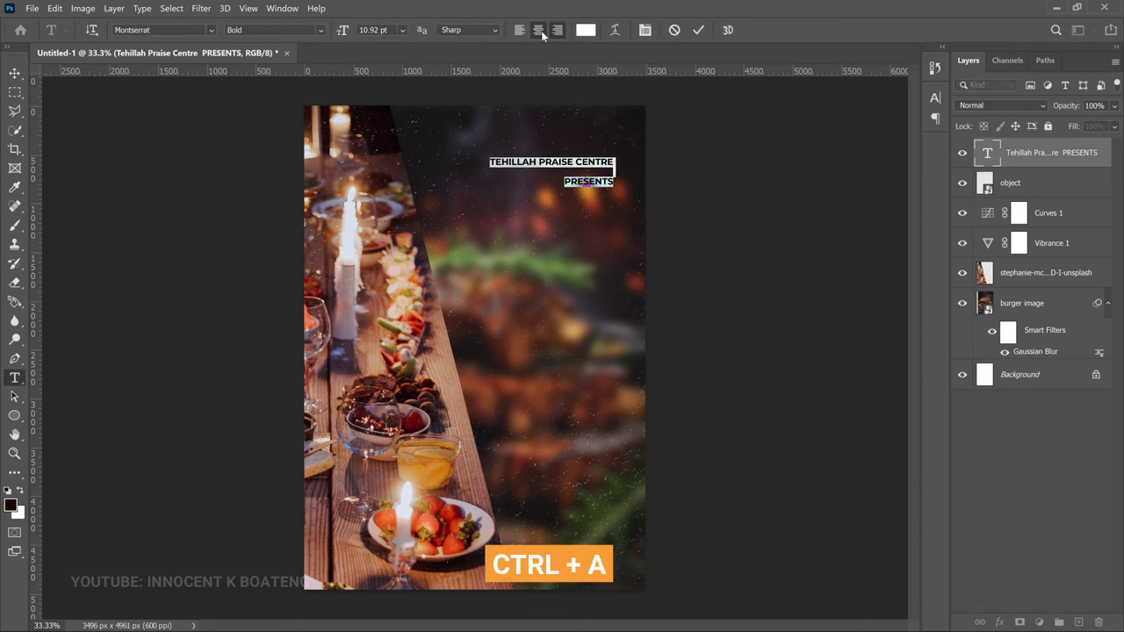
click(14, 74)
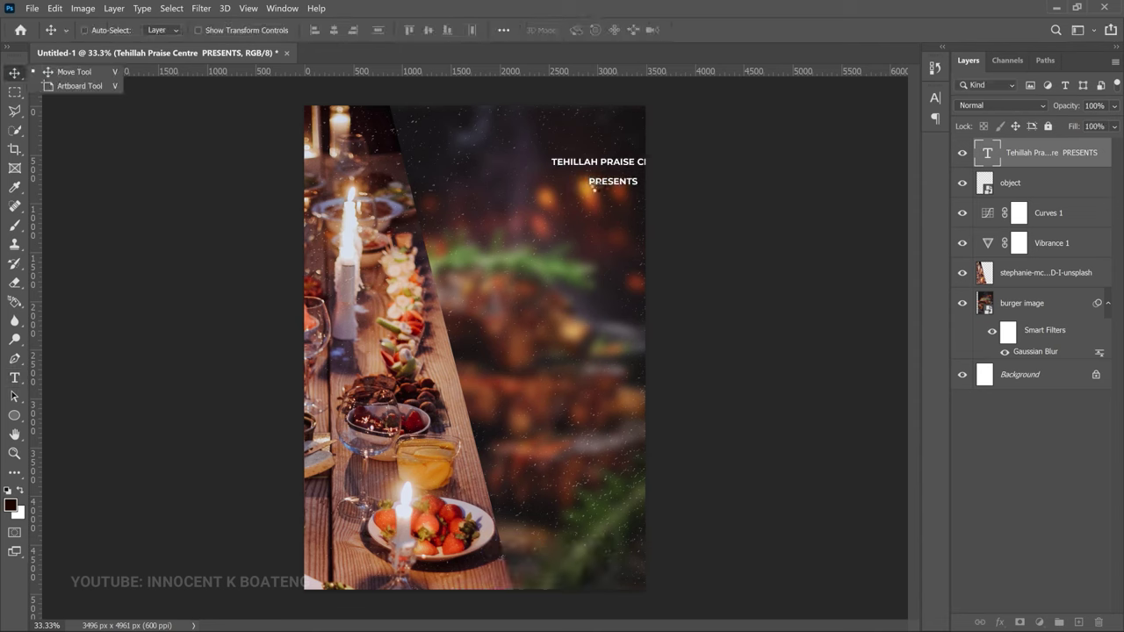
drag(629, 180, 546, 235)
Duplicate the presenter text below the original and replace the copy's wording with "END OF YEAR"
key(ctrl+j)
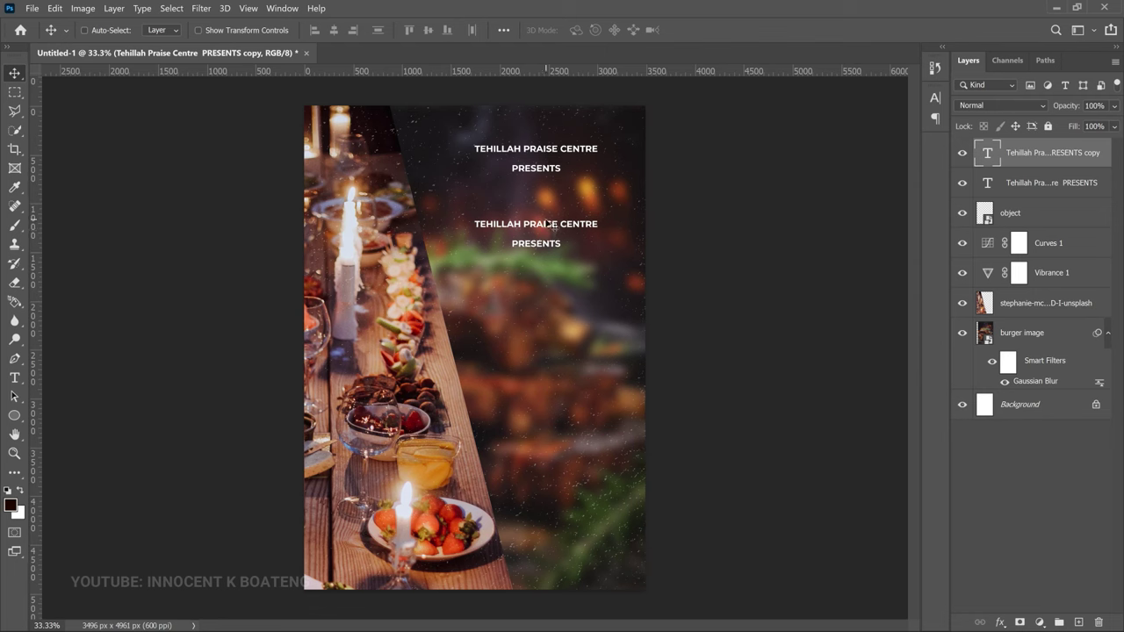
double_click(550, 230)
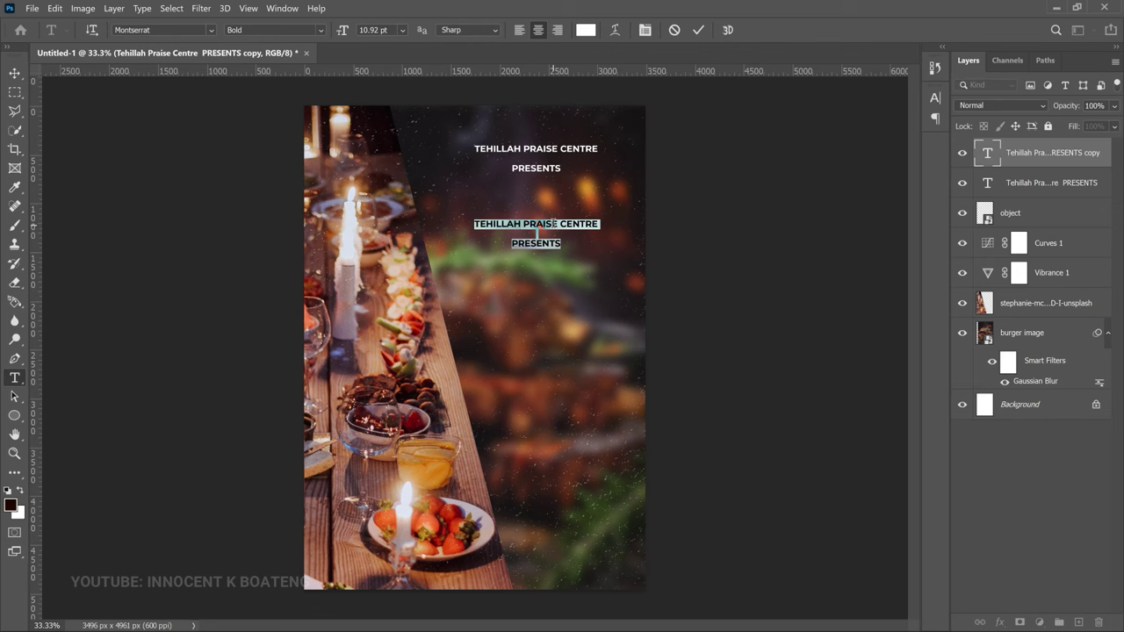
click(552, 223)
text(END OF YEAR)
Set the font of the END OF YEAR text to Bebas Neue Bold
key(ctrl+a)
click(184, 29)
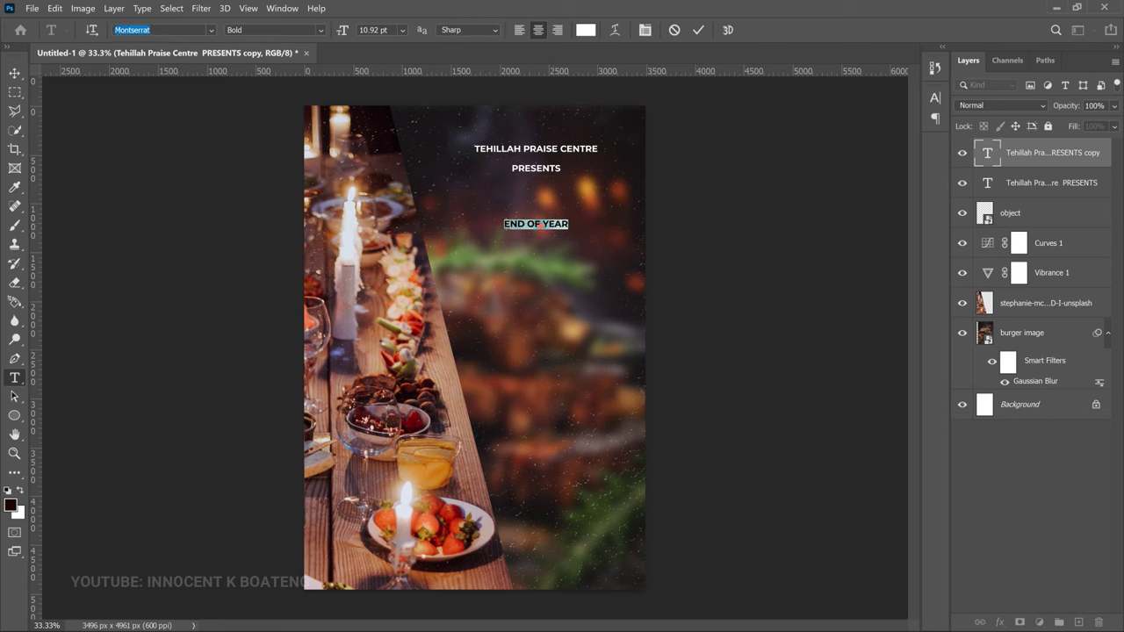
text(Bebas Neue)
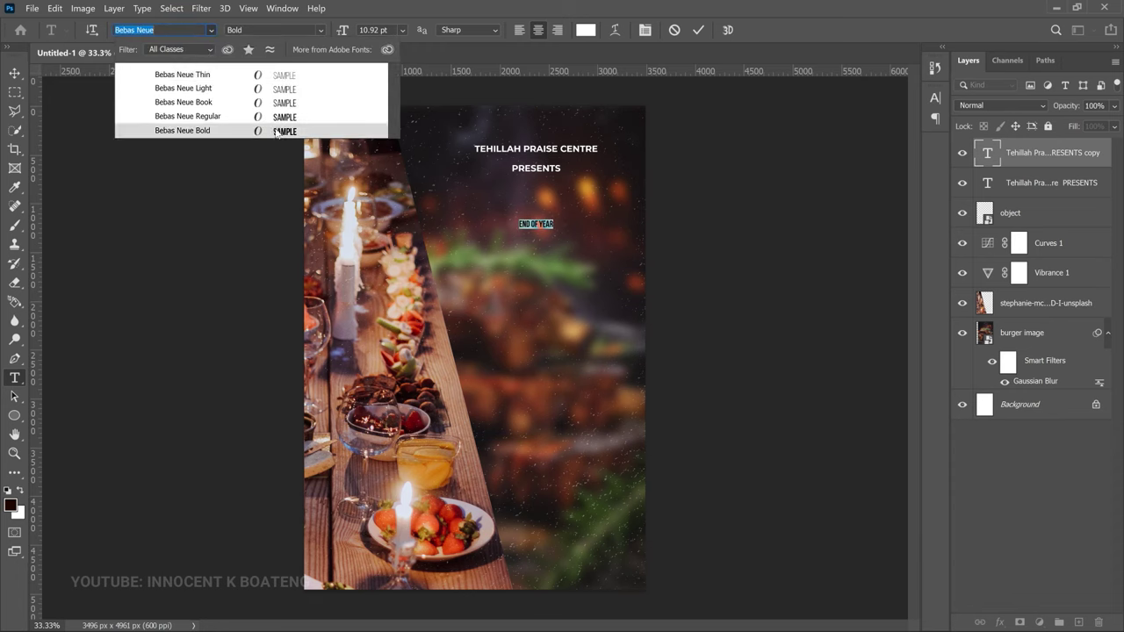
click(275, 132)
click(46, 102)
key(v)
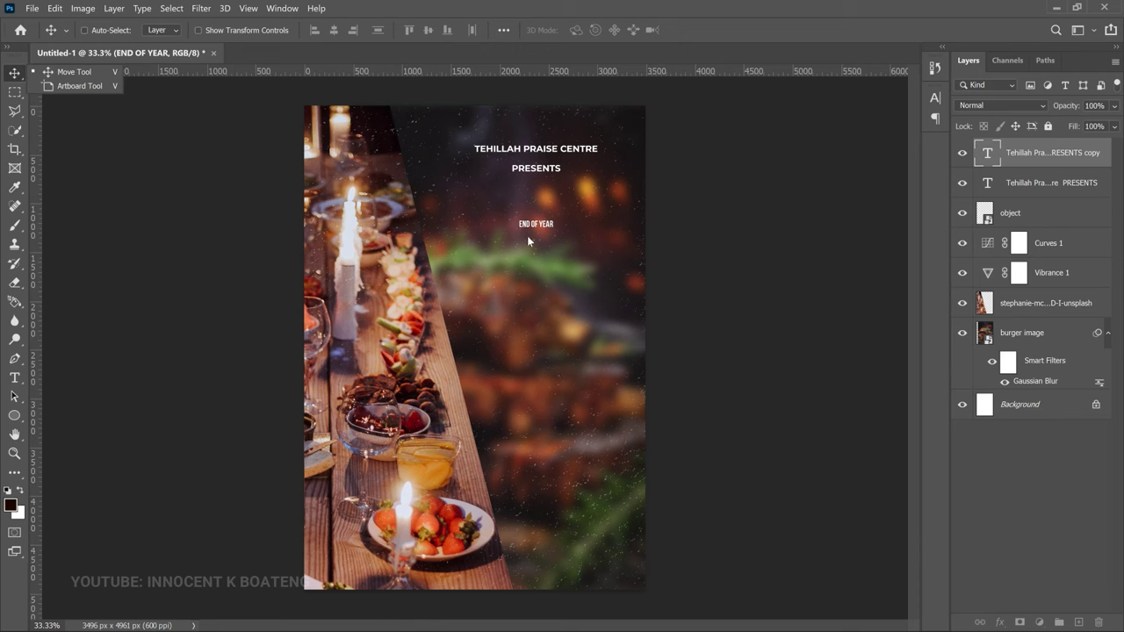
Enlarge the END OF YEAR title to about 56.6 pt and position it below the presenter text
key(ctrl+shift+period)
key(ctrl+shift+period)
key(ctrl+shift+period)
key(ctrl+shift+period)
drag(565, 268, 572, 244)
Add a Gradient Overlay to the END OF YEAR layer using the cream-to-gold gradient preset
right_click(1039, 151)
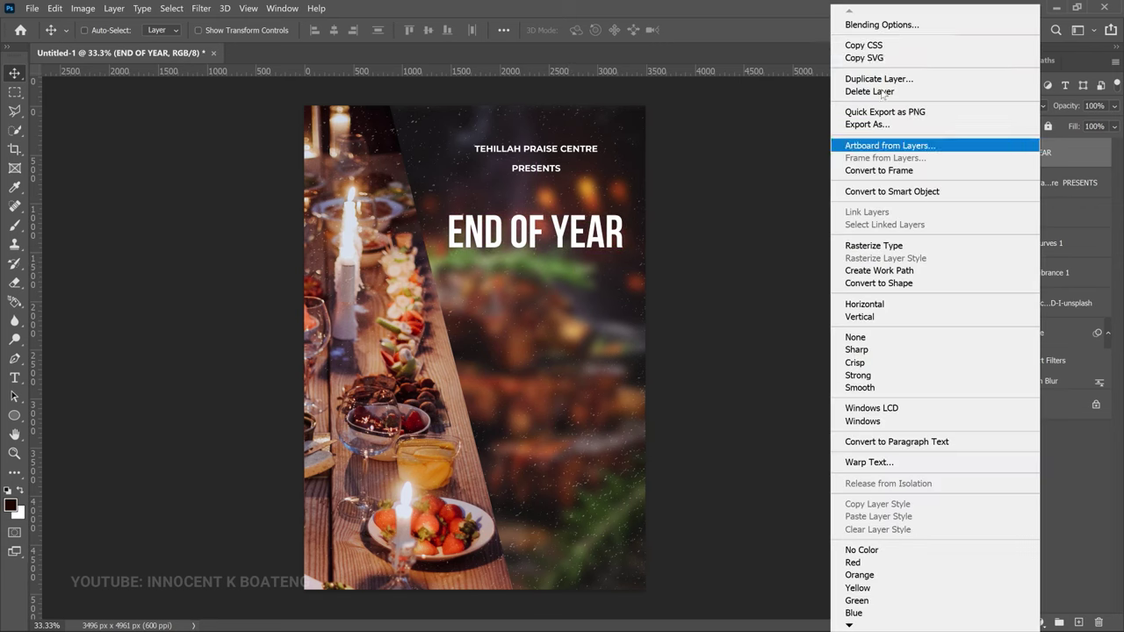
click(861, 24)
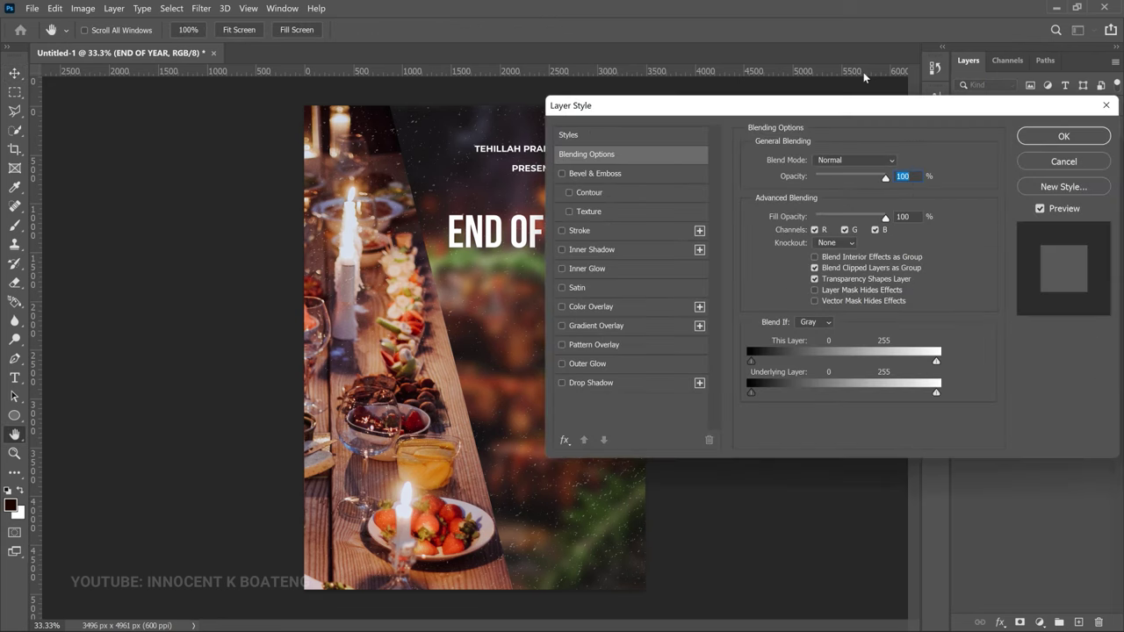
drag(639, 106, 722, 98)
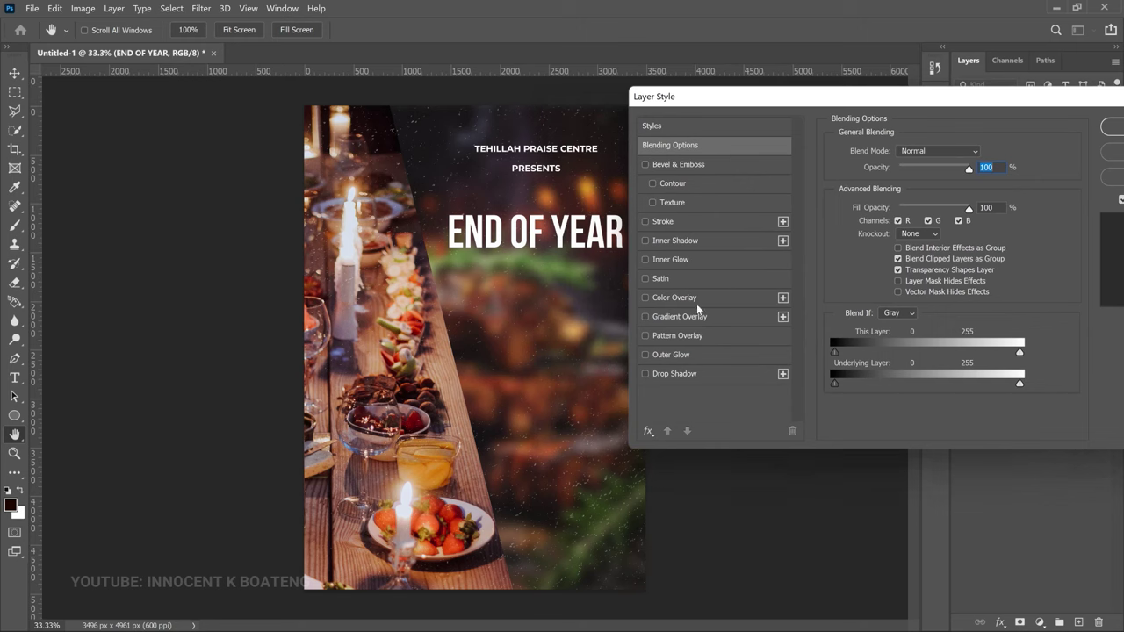
click(675, 319)
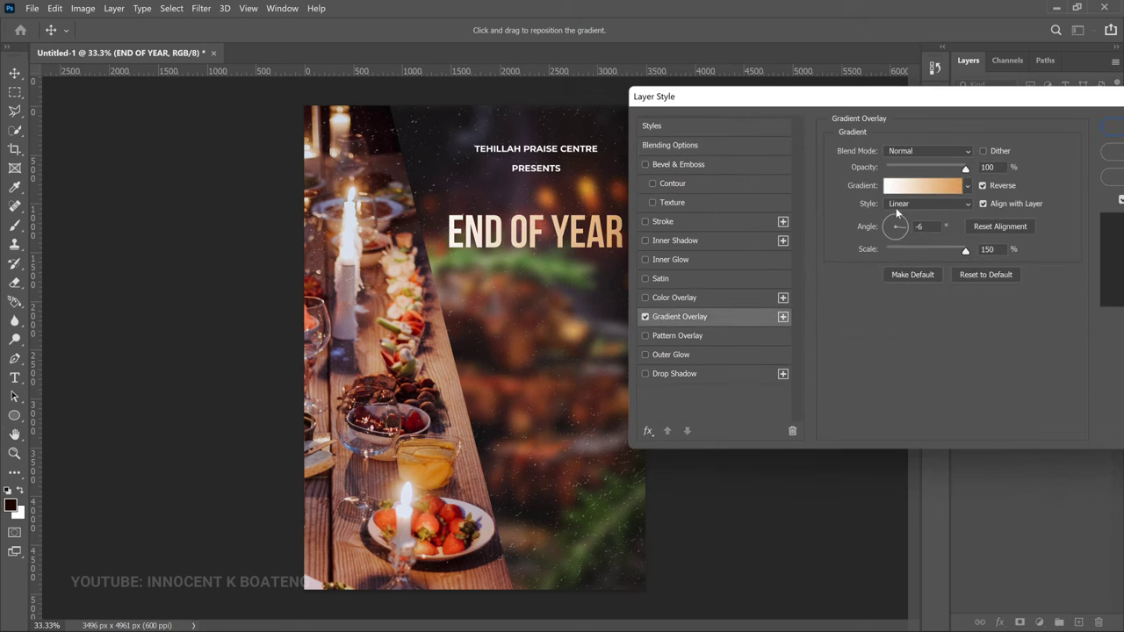
click(938, 186)
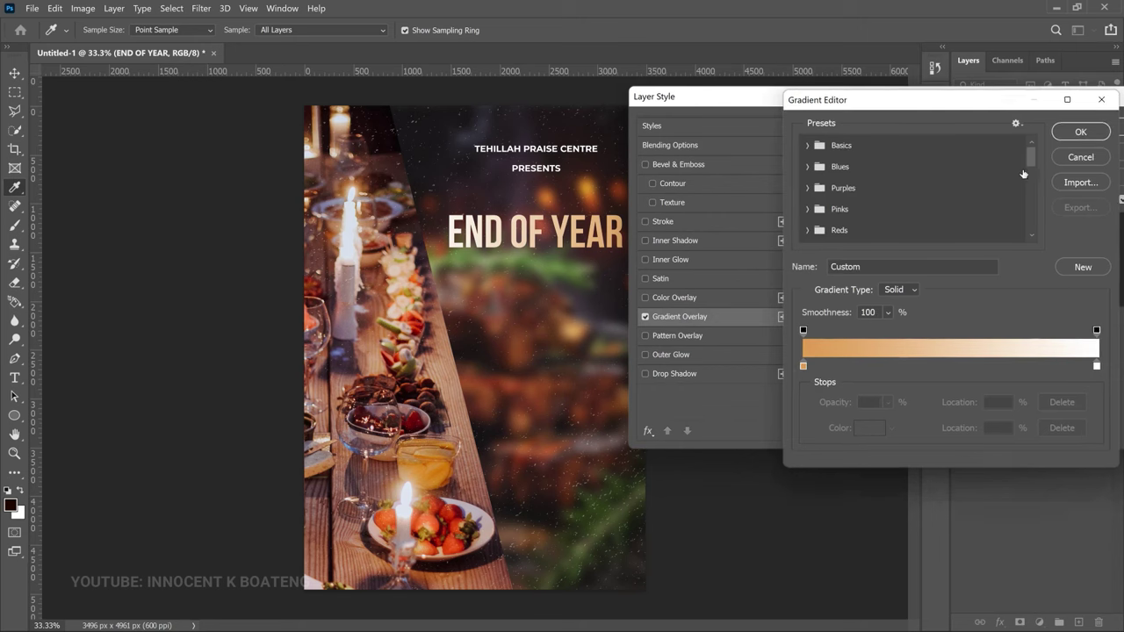
drag(1025, 162, 1033, 228)
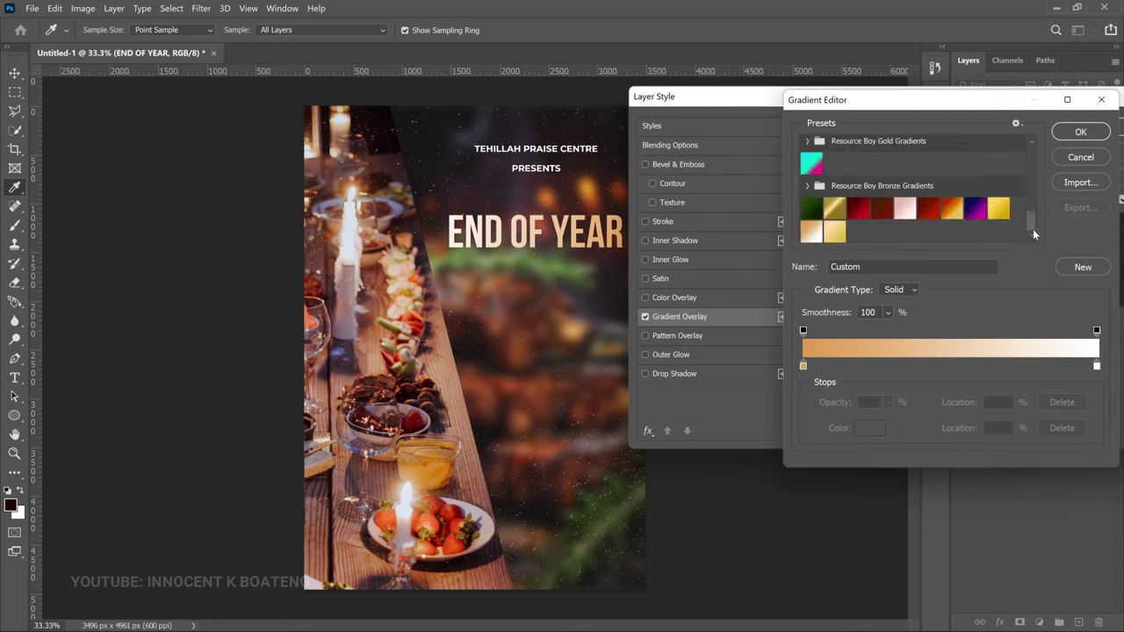
click(834, 231)
Keep #fadda7 as the gradient's first stop colour and #e4bc42 as its last, and apply the gradient
click(803, 365)
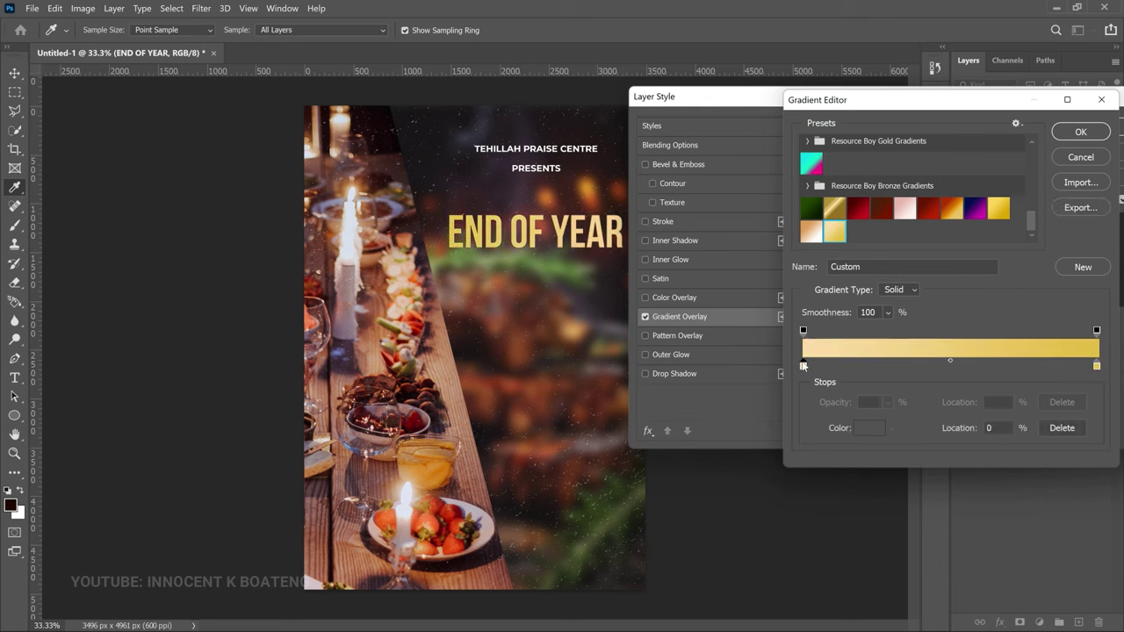
click(873, 429)
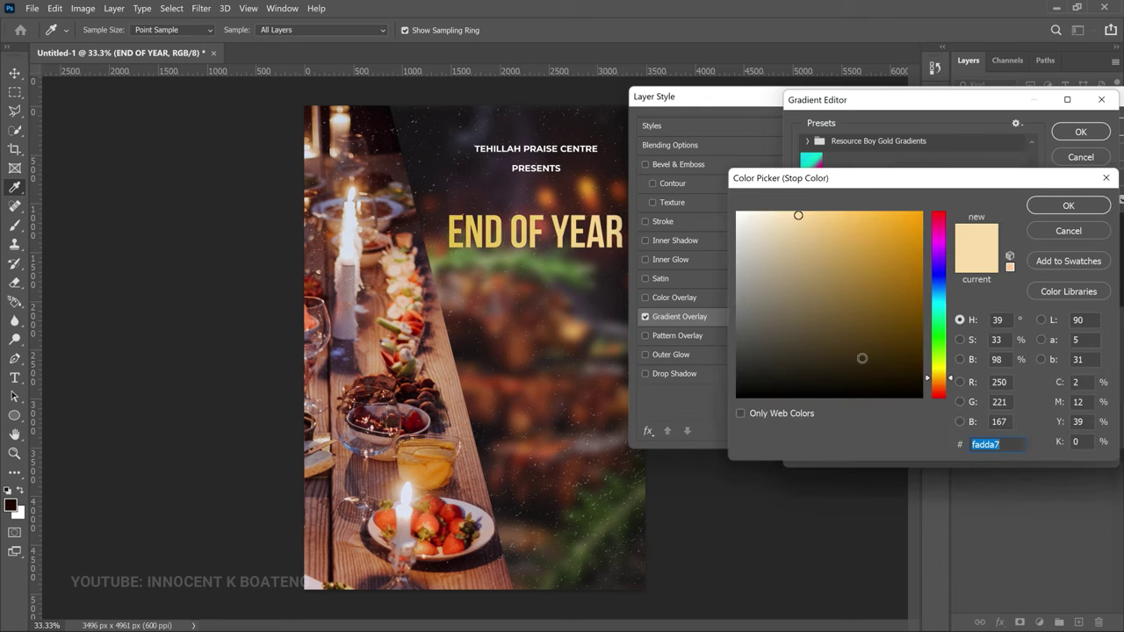
click(1069, 204)
double_click(1102, 365)
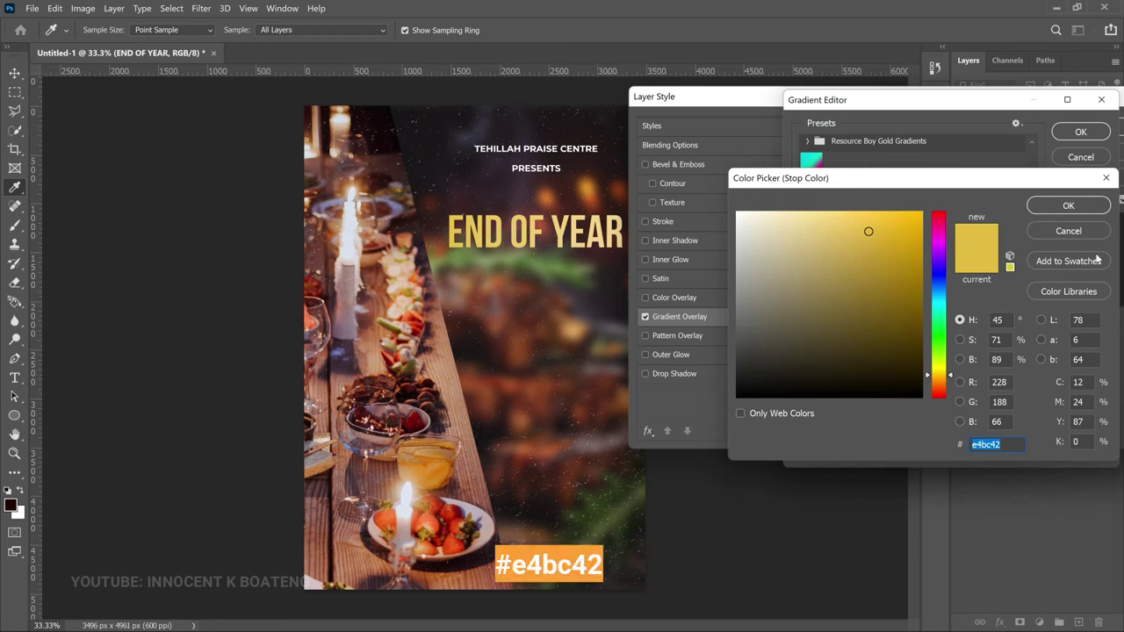
click(1069, 205)
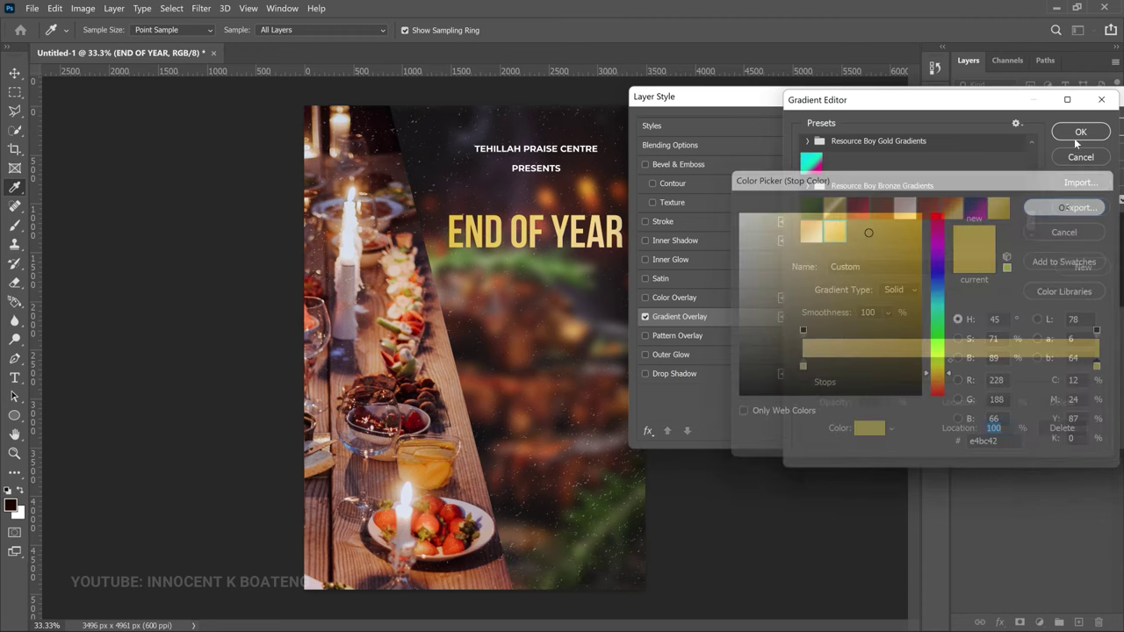
key(Return)
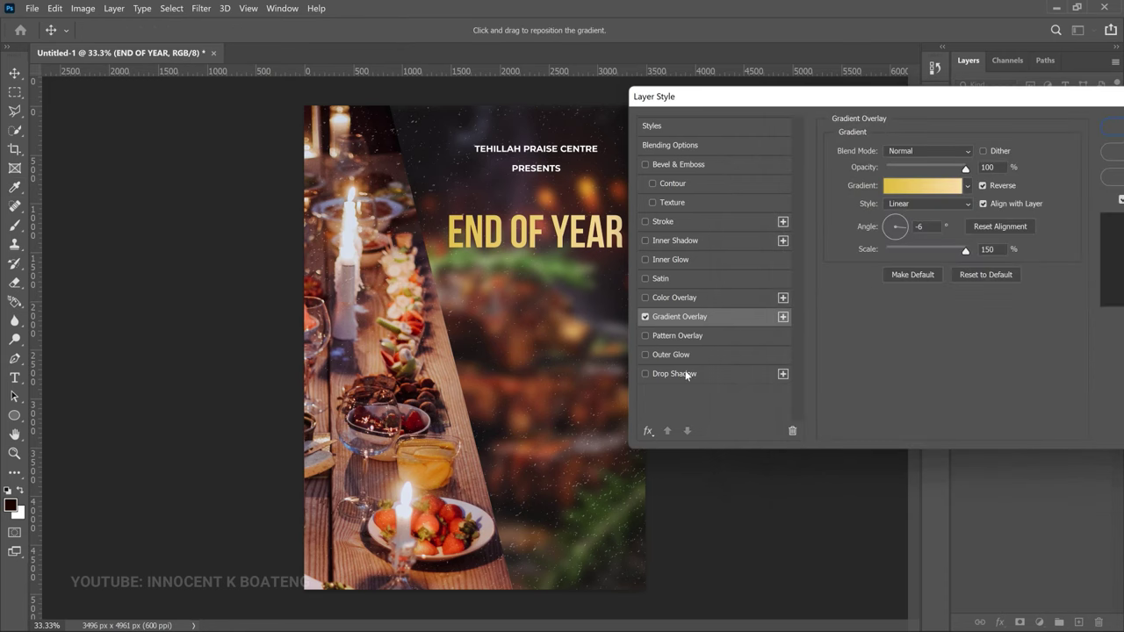
Add a Drop Shadow to the END OF YEAR title with 17% opacity and a size of 122 px
click(686, 375)
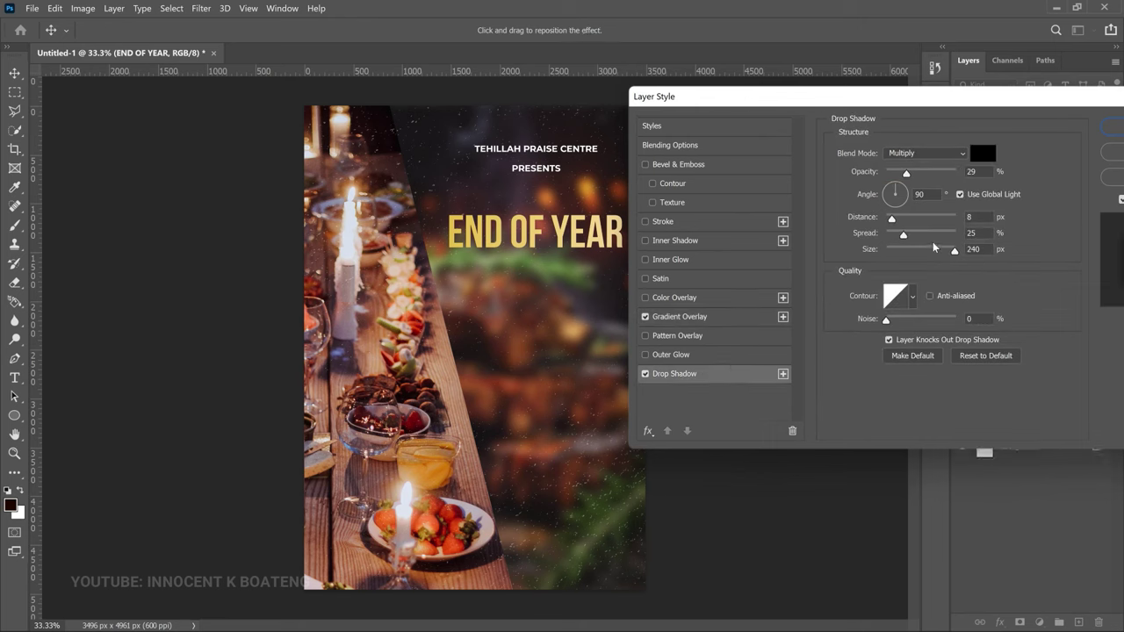
click(917, 251)
drag(917, 251, 923, 254)
drag(906, 174, 897, 174)
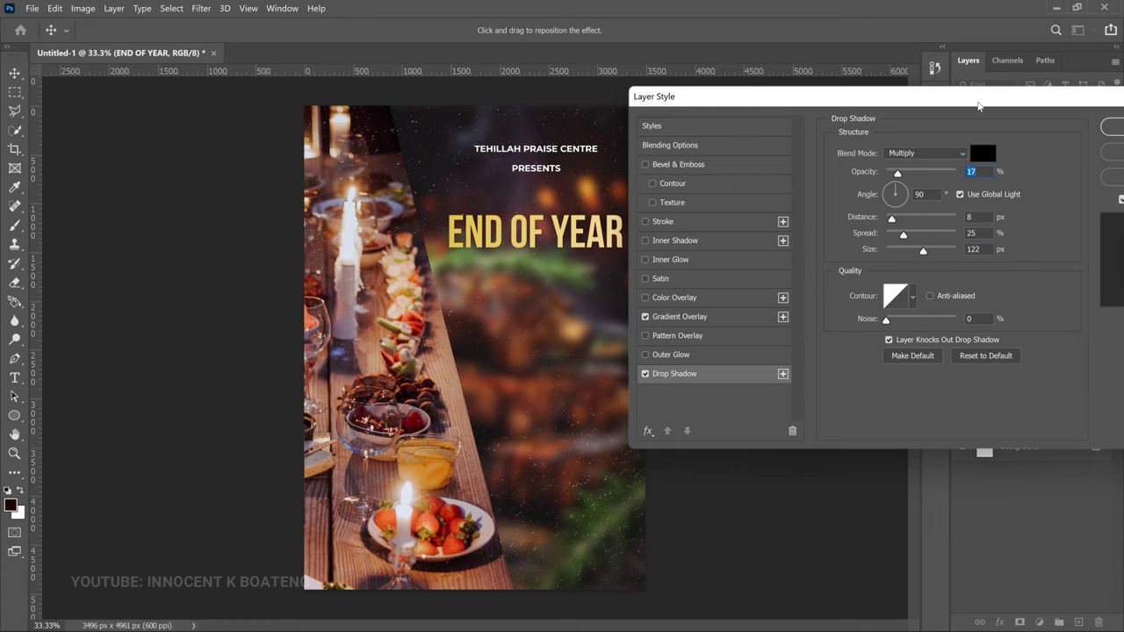
drag(980, 107, 948, 96)
click(1108, 117)
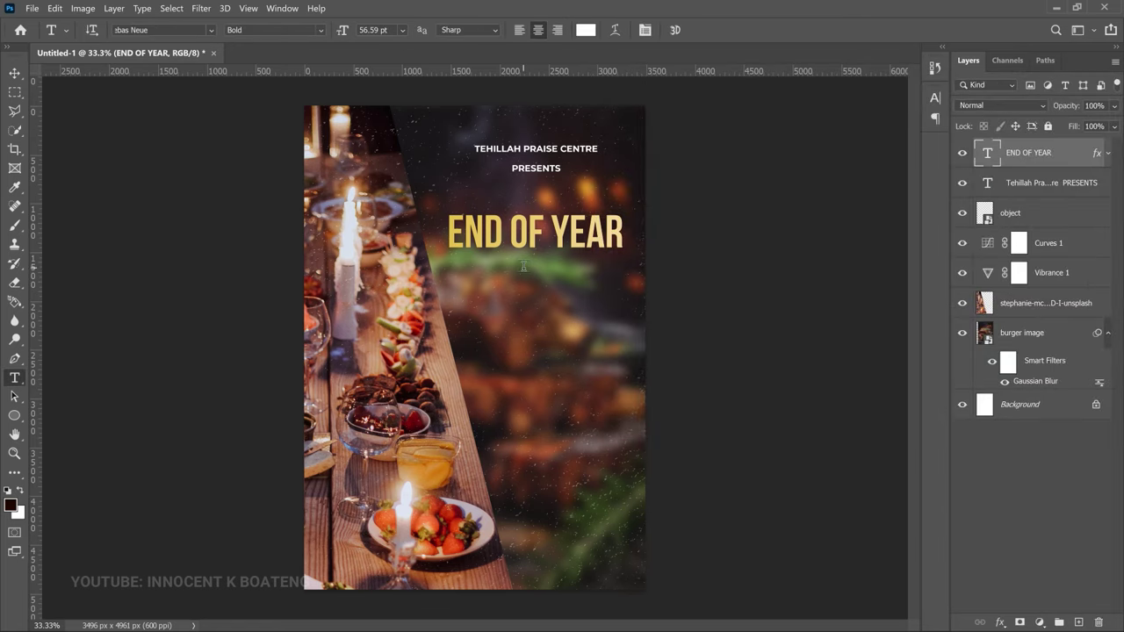
Add the text "Bash" beneath the END OF YEAR title and enlarge it to about 78.5 pt
click(523, 265)
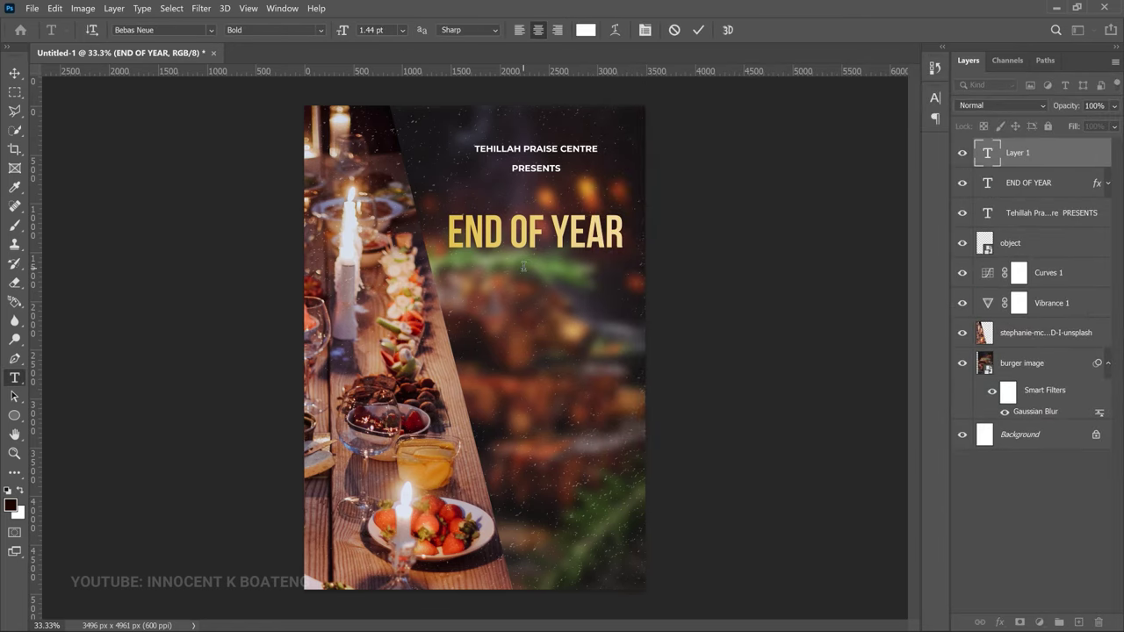
click(14, 72)
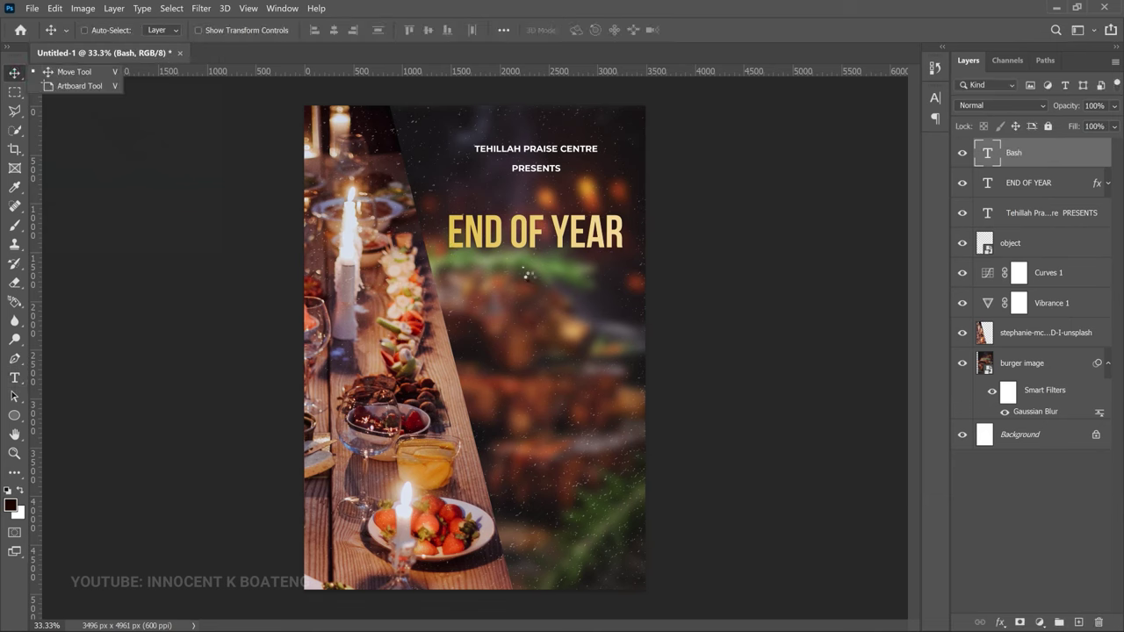
key(ctrl+t)
drag(527, 275, 624, 324)
Change the font of the Bash text to Blacksword
double_click(571, 301)
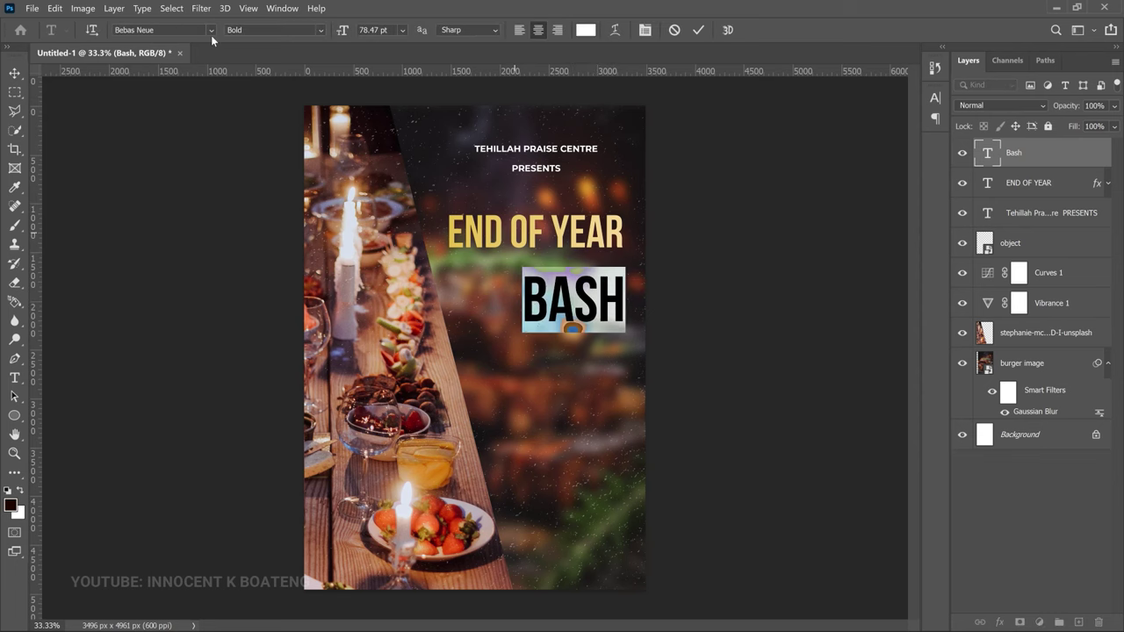
click(209, 34)
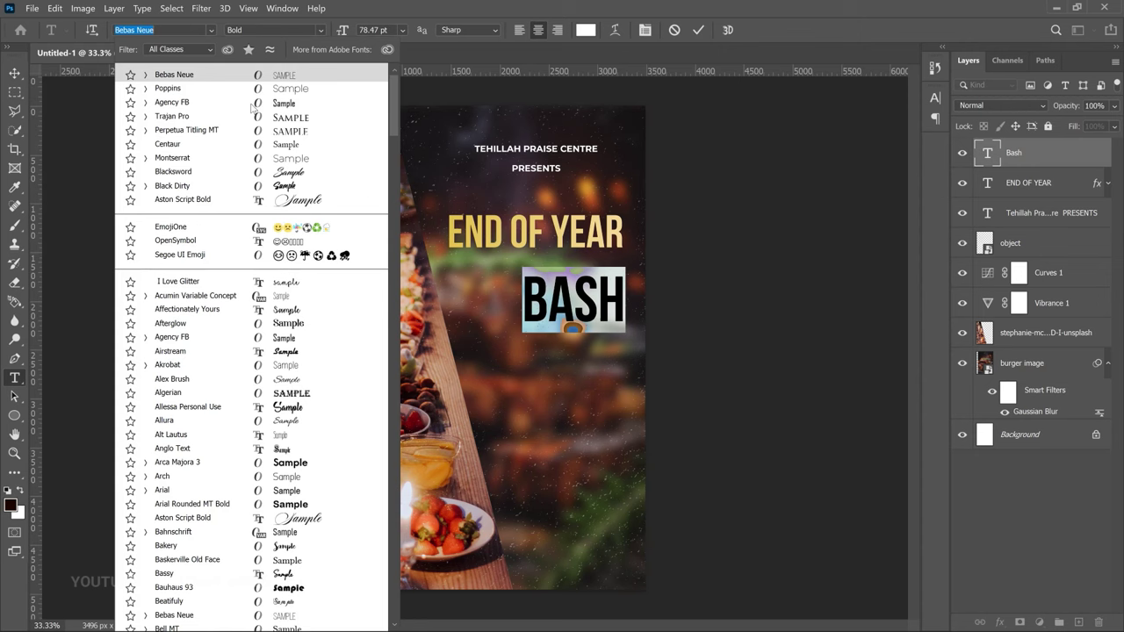
click(295, 172)
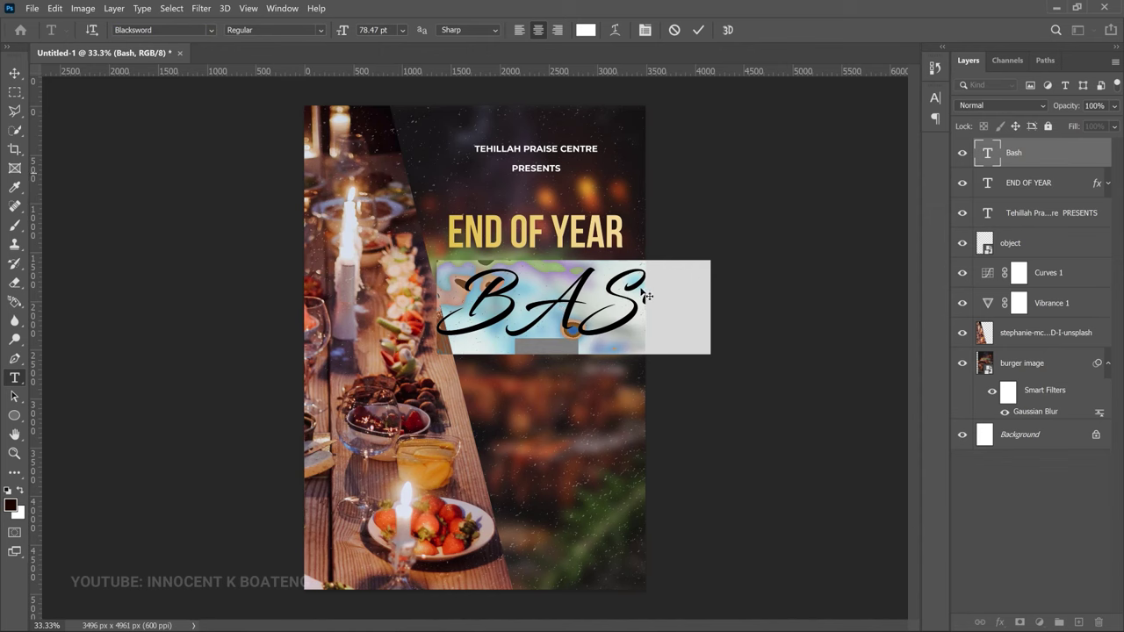
Turn off All Caps for the Bash text and move it up to overlap the lower part of the END OF YEAR title
click(644, 31)
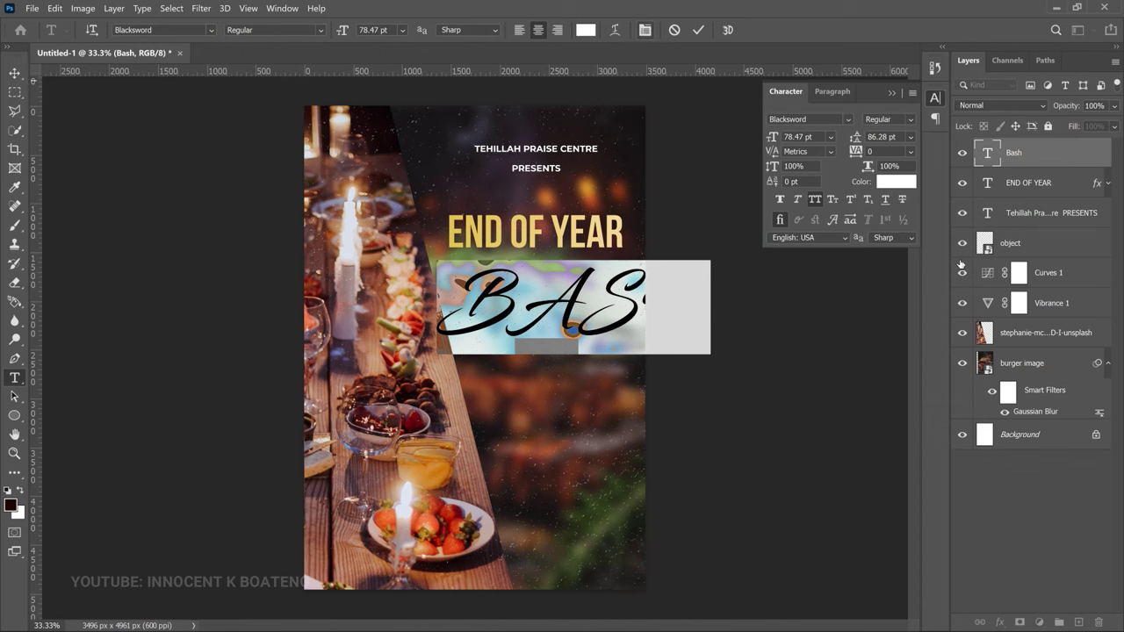
click(816, 201)
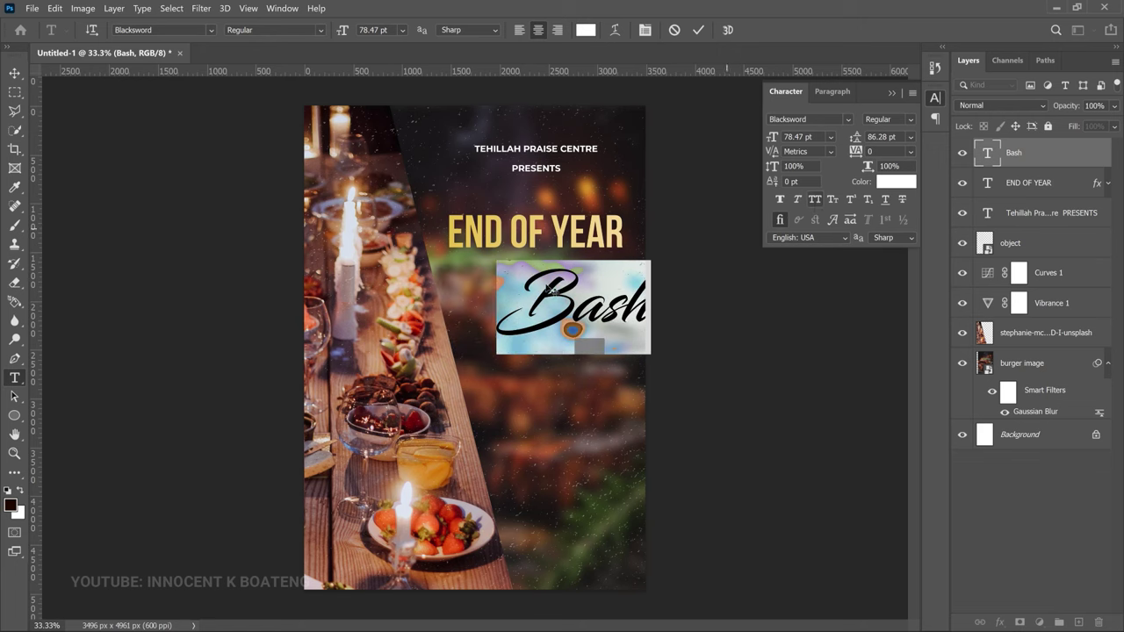
click(14, 73)
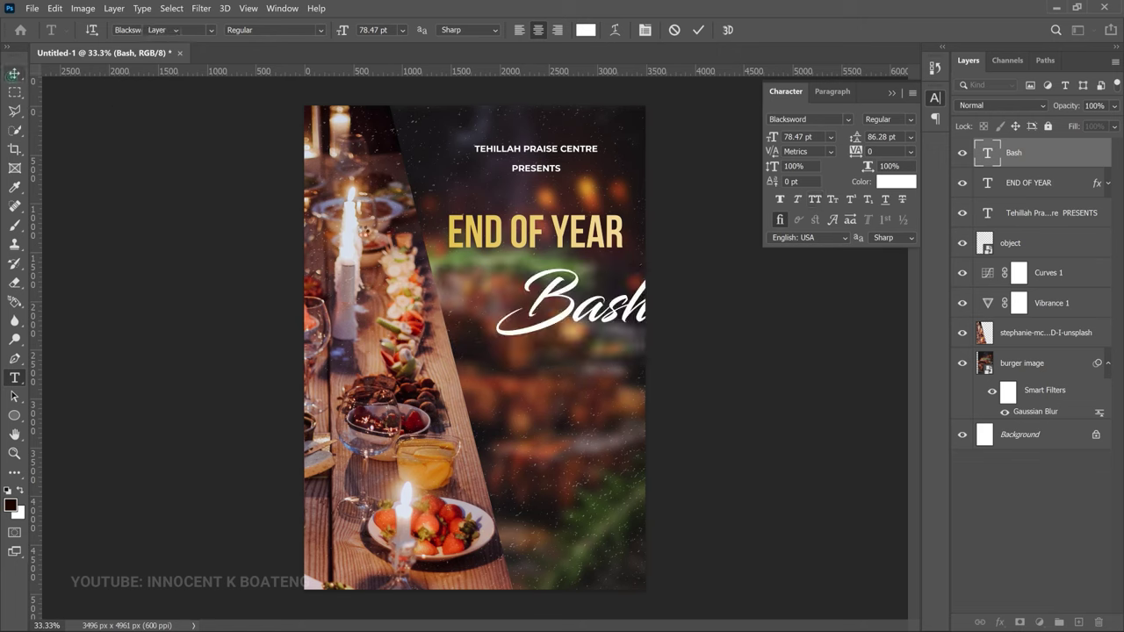
drag(610, 321, 554, 268)
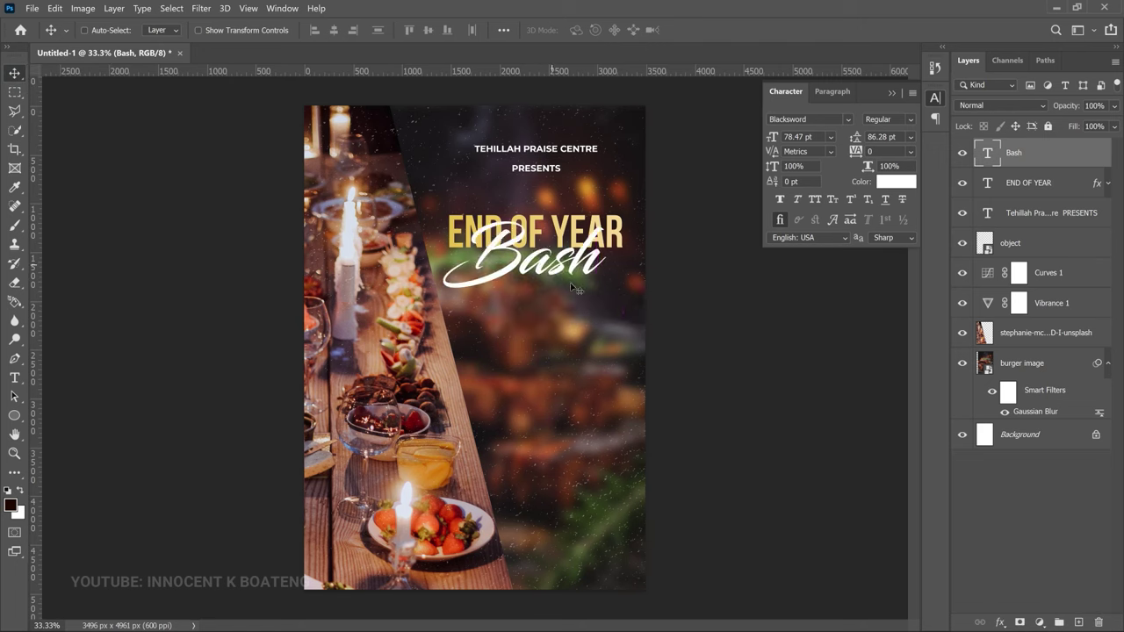
Scale the Bash text down proportionally to about 87%
key(ctrl+t)
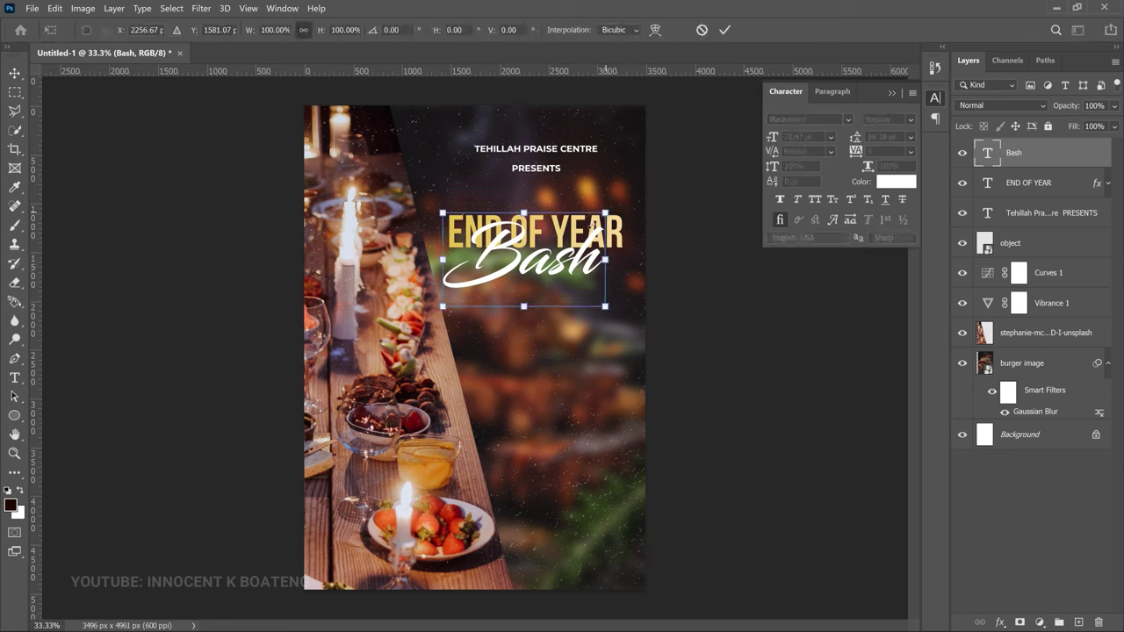
drag(588, 227, 571, 231)
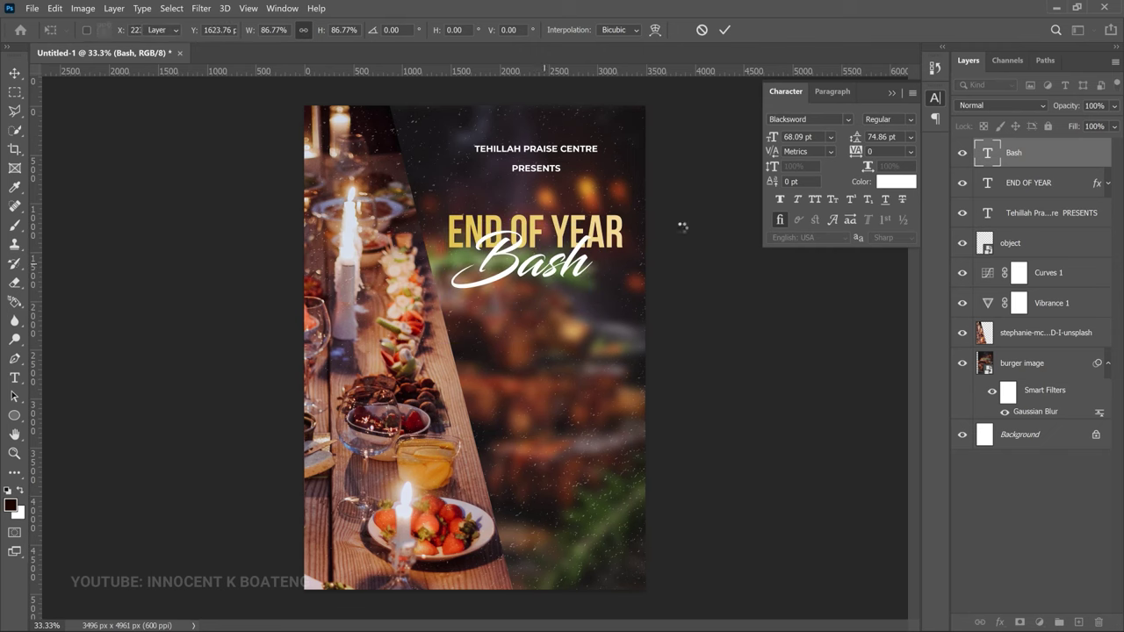
key(Return)
Add a Drop Shadow to the Bash text with 17% opacity, 8 px distance, 25% spread and 122 px size
right_click(1057, 160)
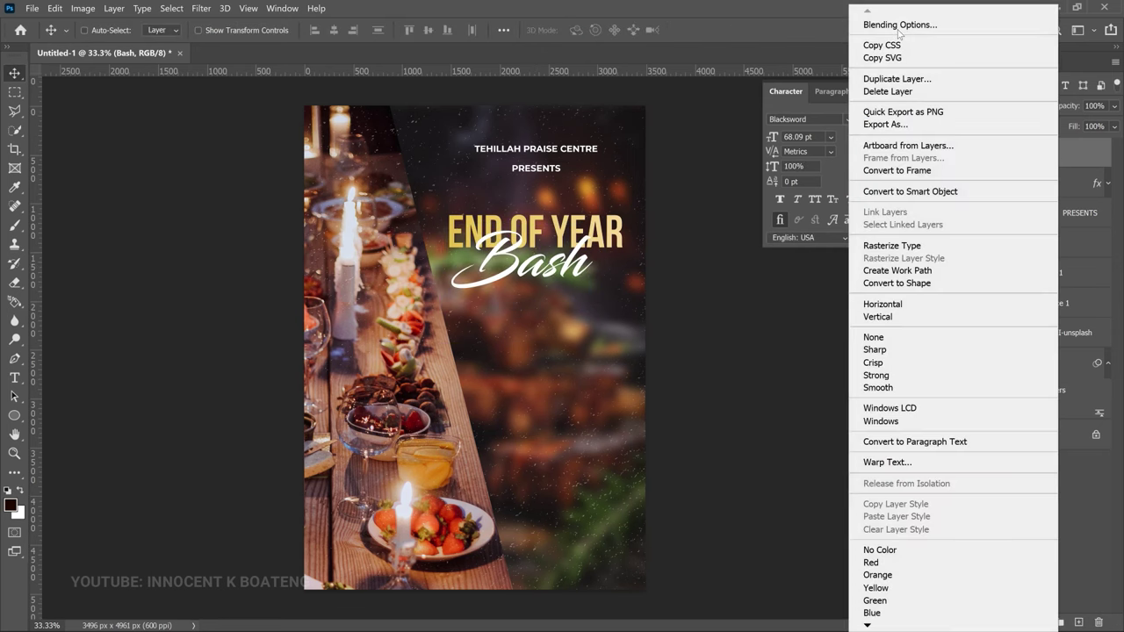
click(897, 25)
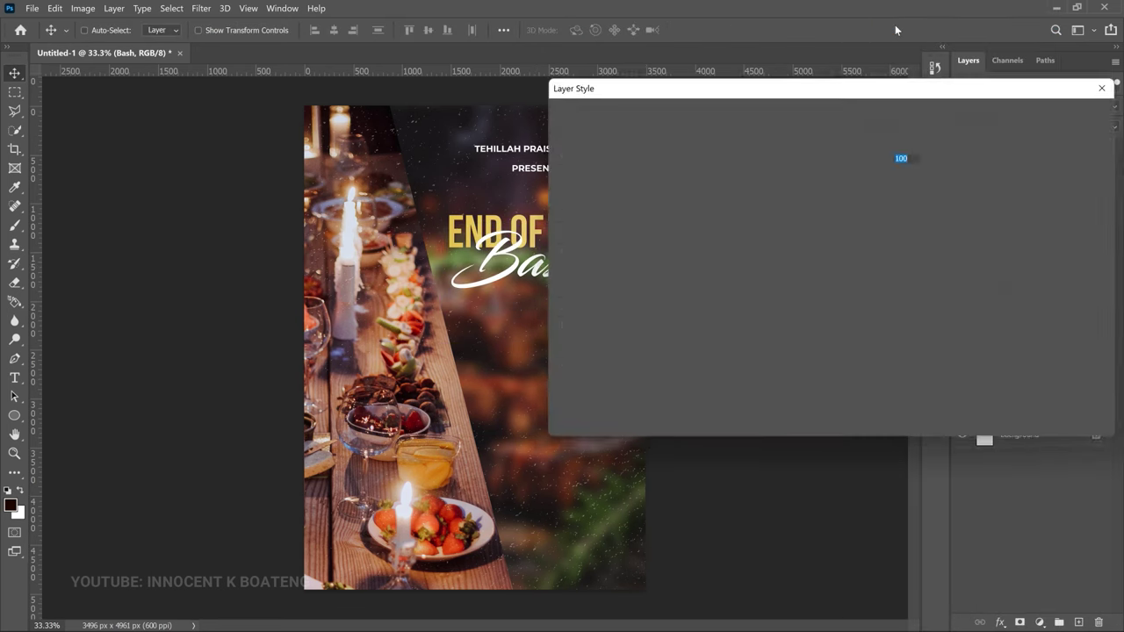
click(605, 364)
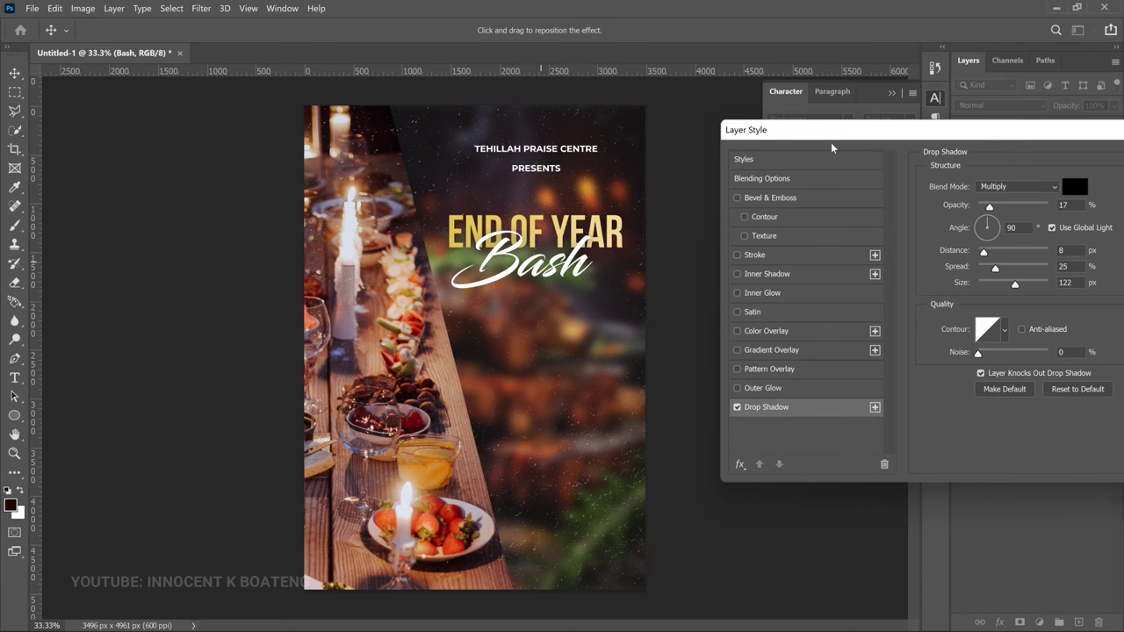
drag(998, 139, 812, 148)
click(1026, 170)
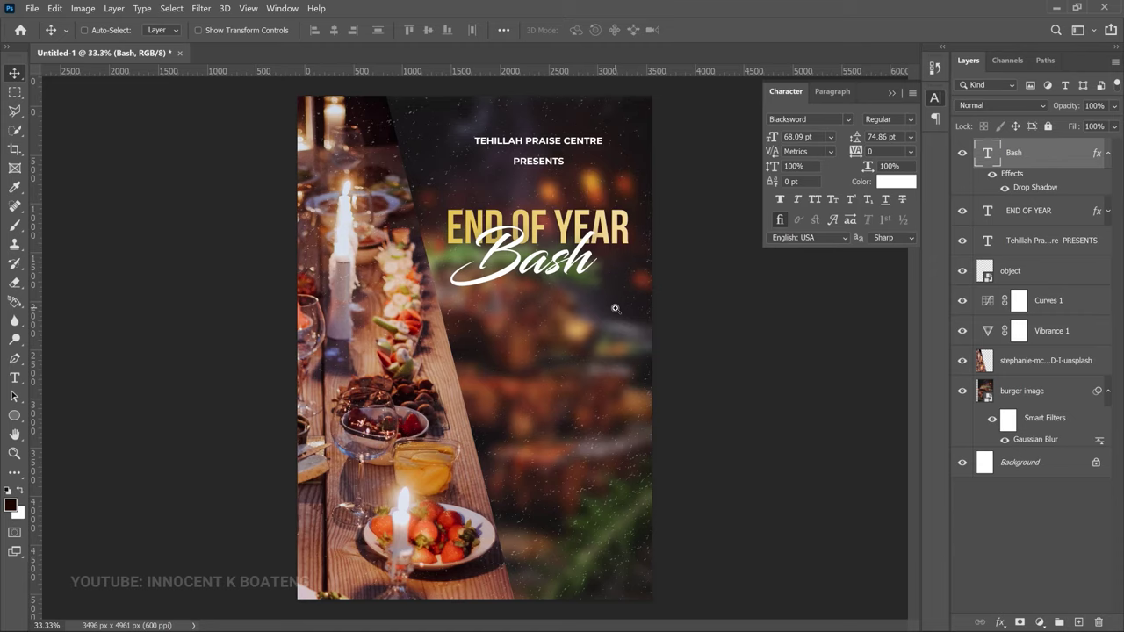
Add the two-line text "Variety of inter- continental dishes to be served" below Bash at 10 pt
scroll(614, 309, up, 1)
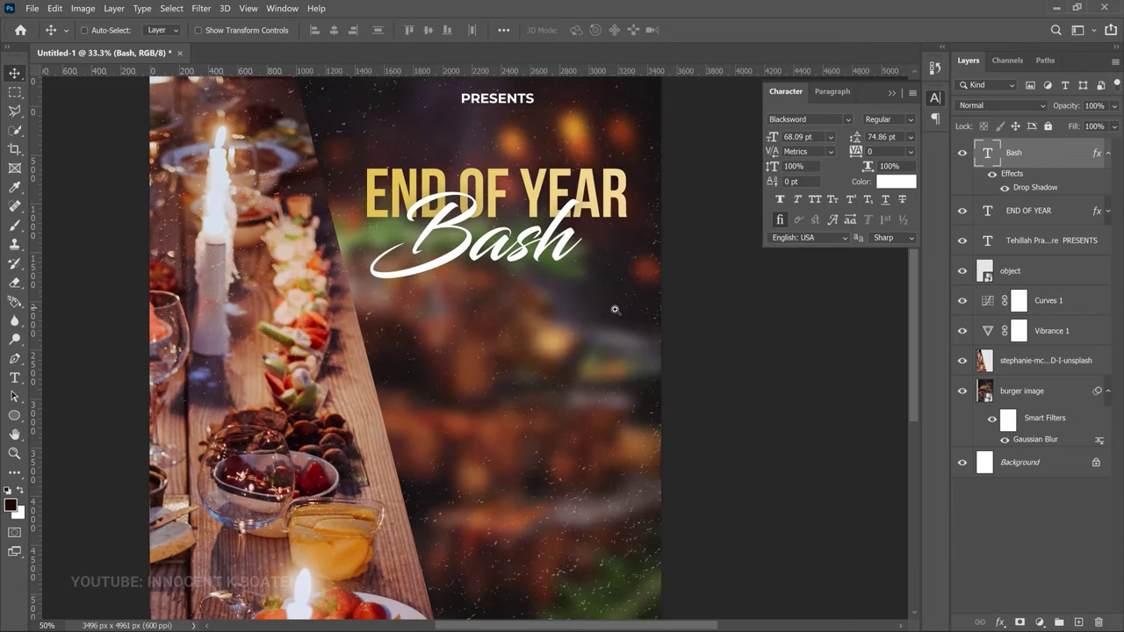
scroll(569, 298, down, 1)
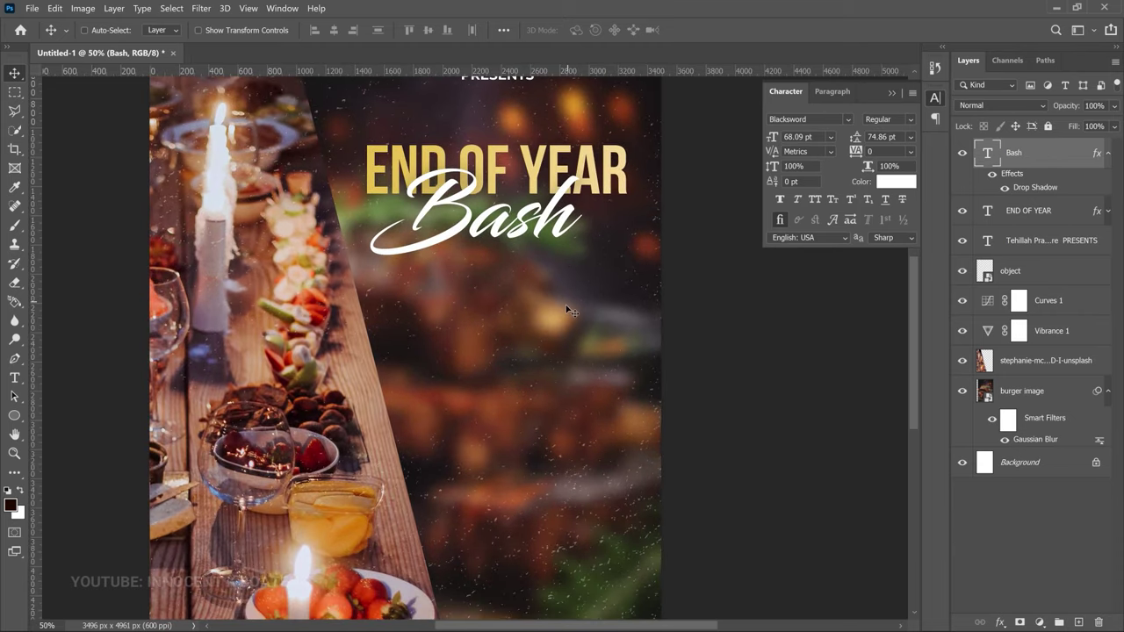
scroll(569, 310, down, 1)
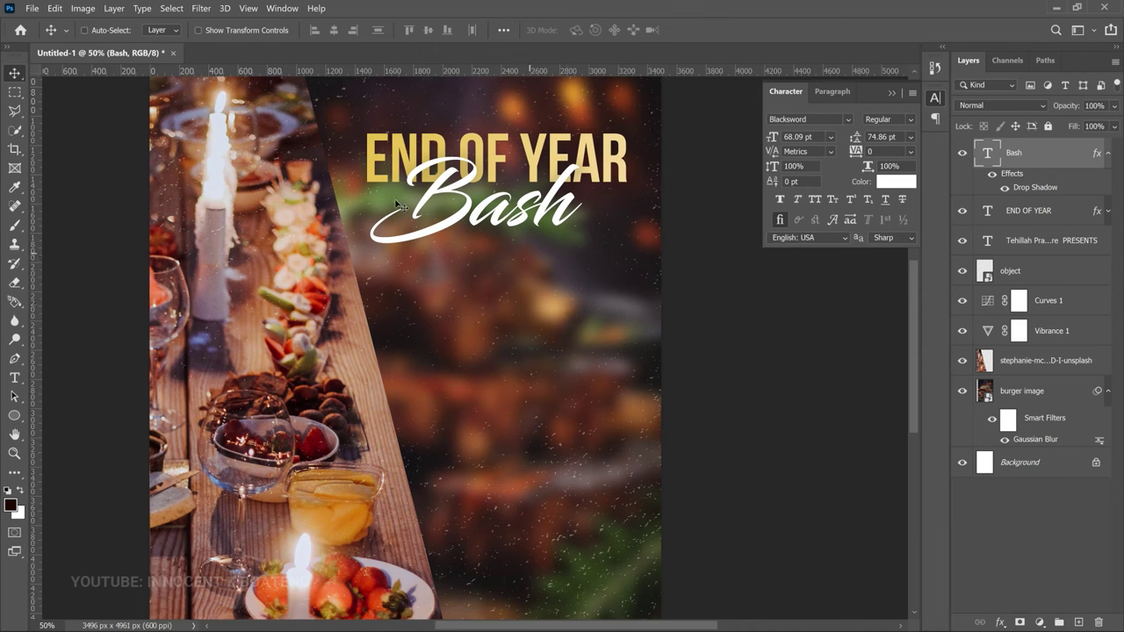
click(14, 377)
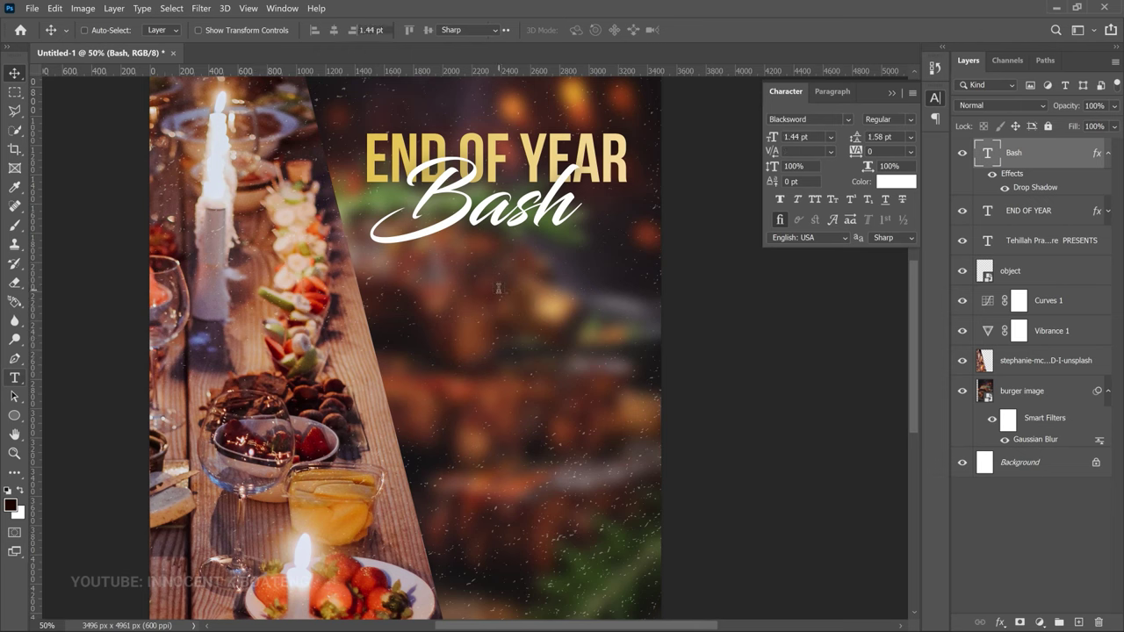
click(498, 288)
click(376, 32)
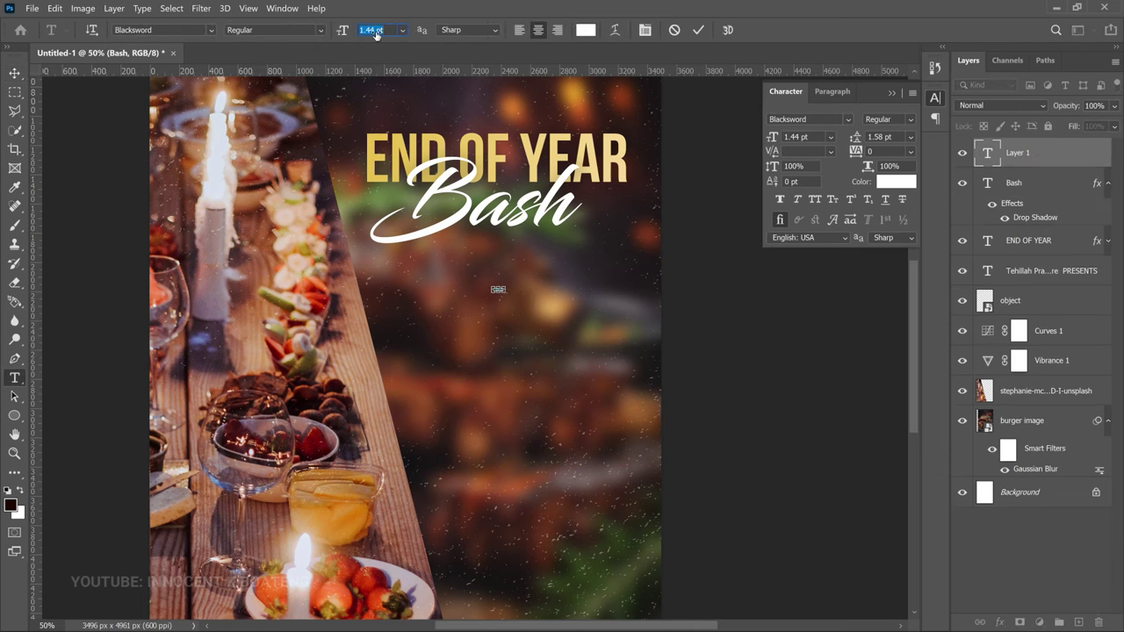
text(4)
text(10)
key(Return)
text(Variety of the continental)
Format the dishes text in Agency FB with 11 pt leading and a 12 pt font size
key(ctrl+a)
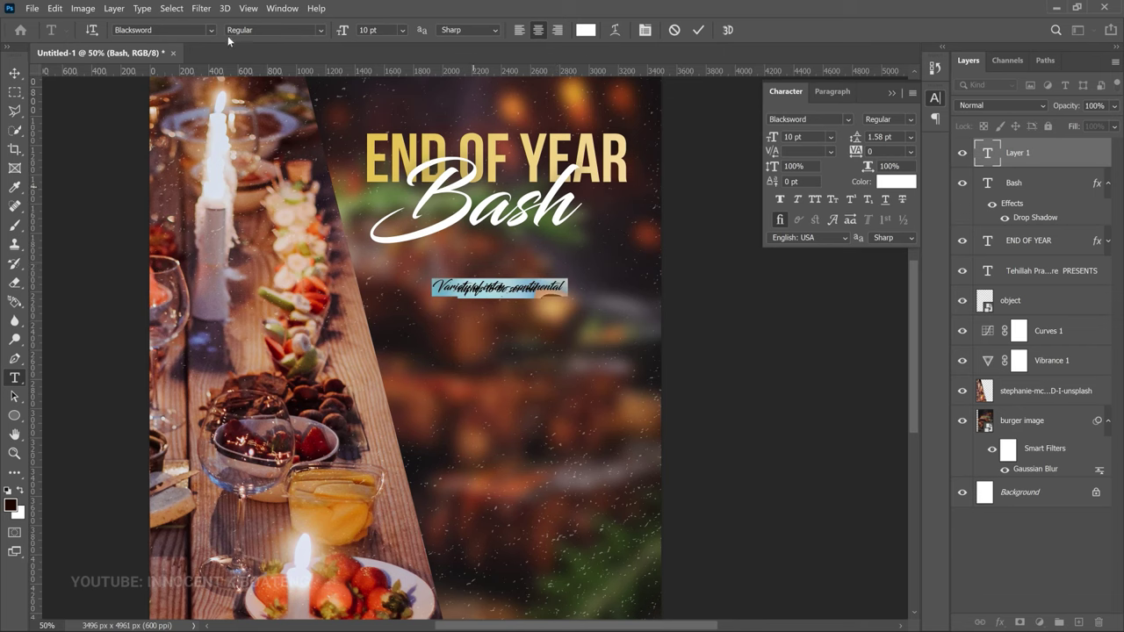
click(208, 33)
click(210, 33)
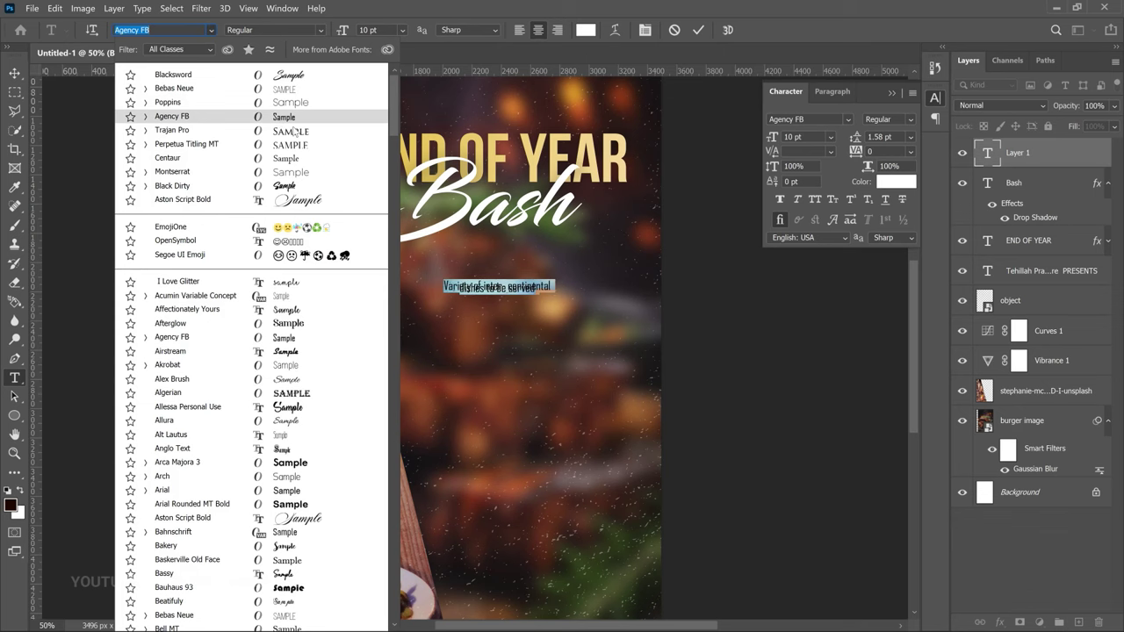
key(Return)
drag(858, 141, 863, 141)
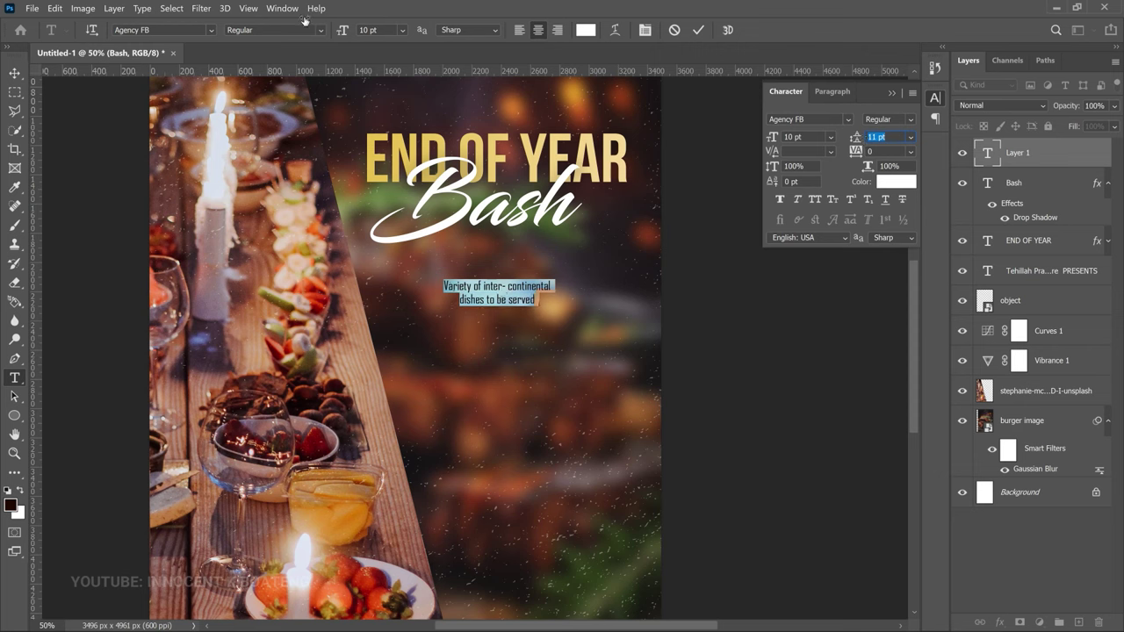
click(334, 25)
text(12)
key(Return)
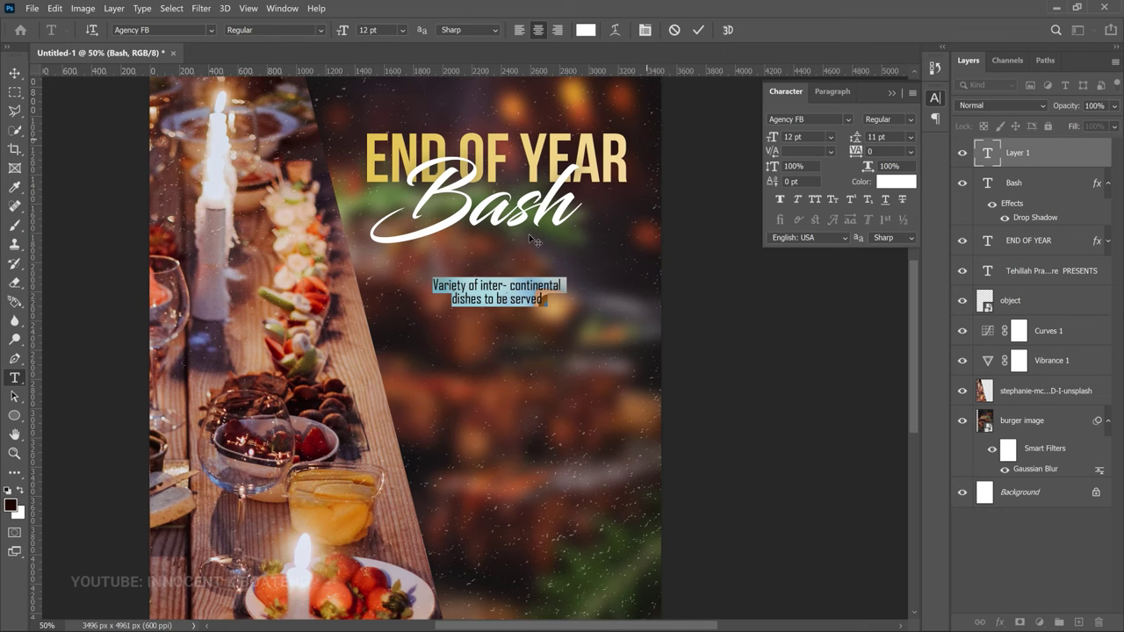
Right-align the dishes text and move it so its right edge lines up with the END OF YEAR title
scroll(377, 258, down, 1)
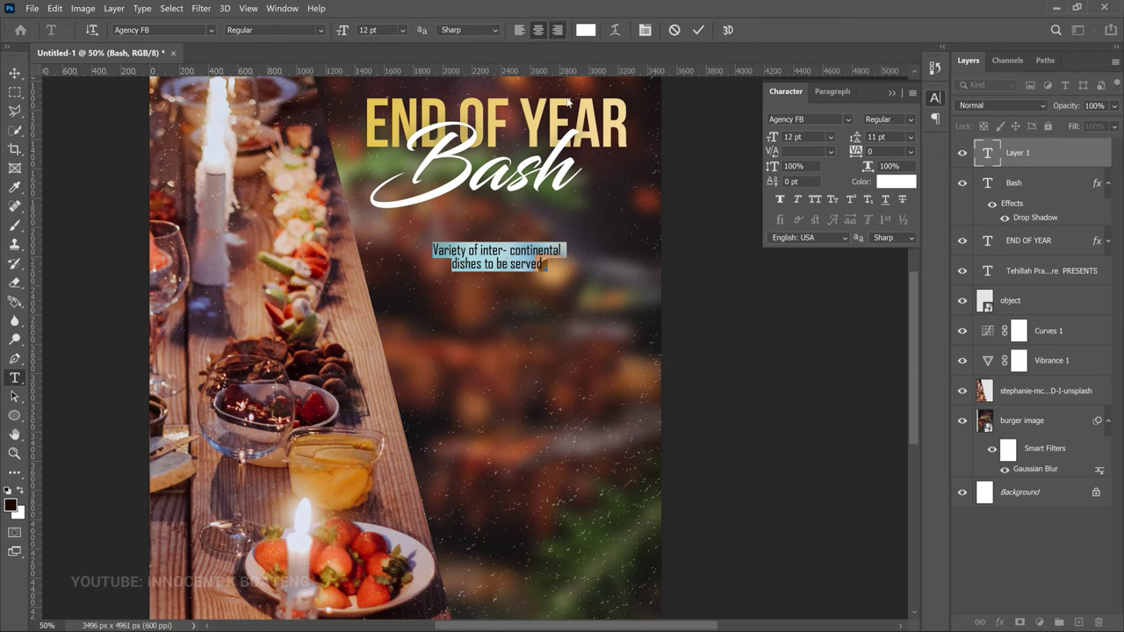
key(ctrl+shift+r)
key(ctrl+Return)
key(v)
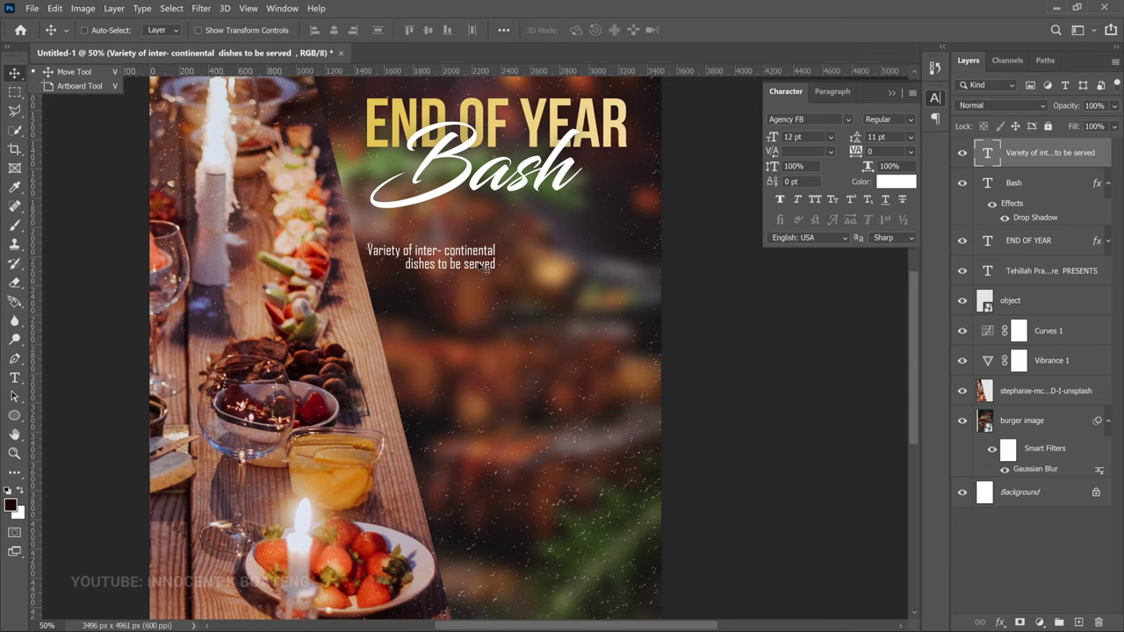
drag(485, 269, 618, 263)
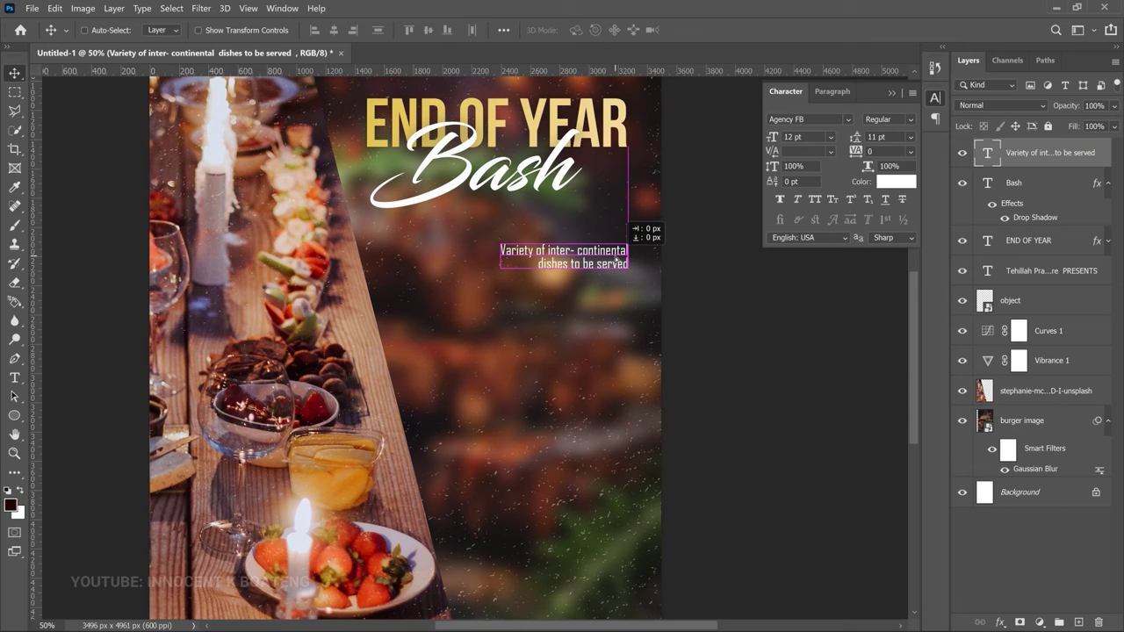
drag(616, 262, 617, 261)
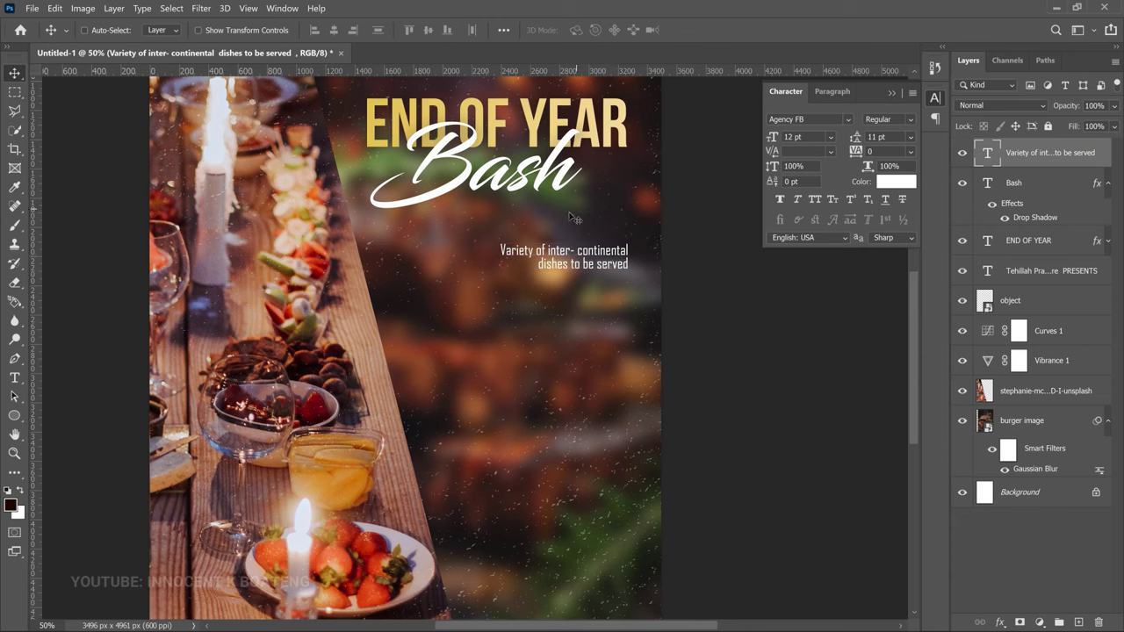
Scale the dishes text up proportionally to about 117%, keeping its right edge aligned with the title
key(ctrl)
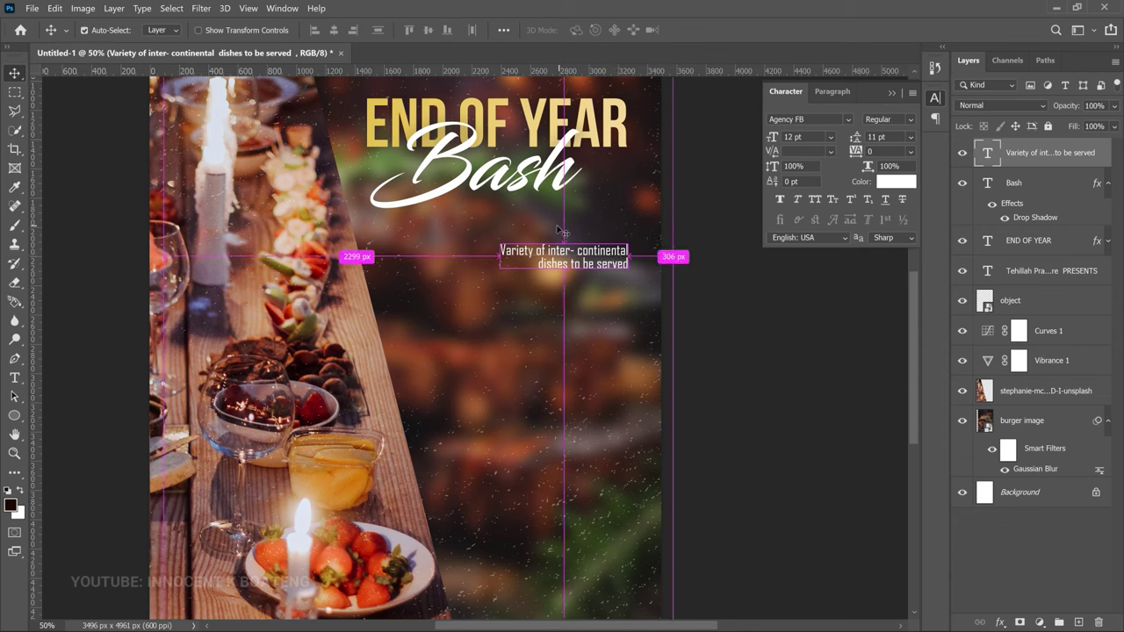
key(ctrl+t)
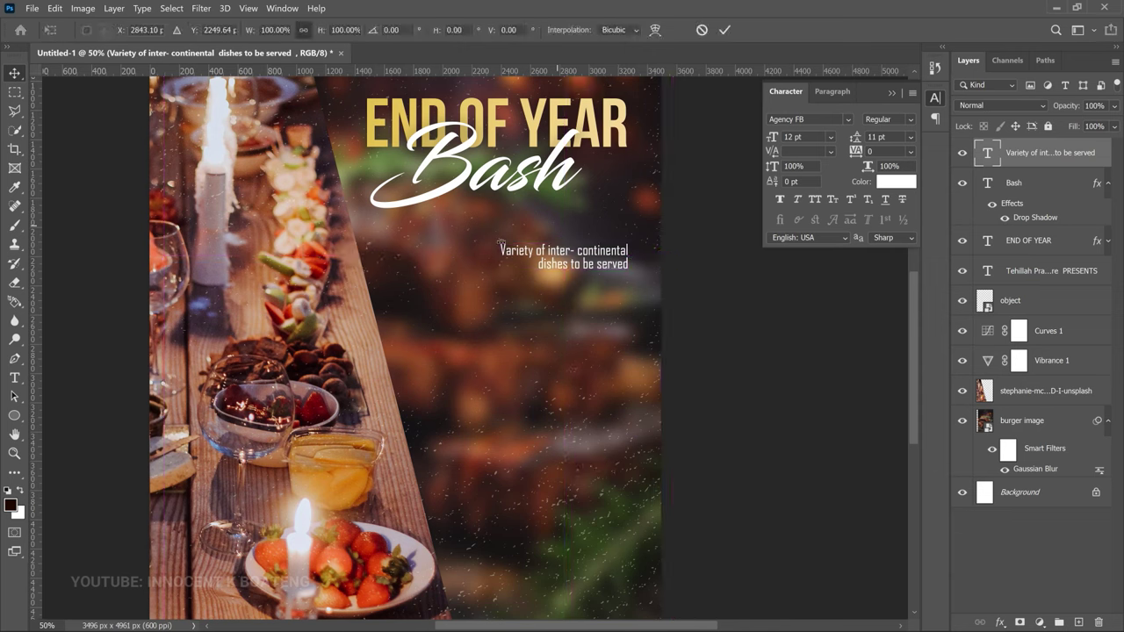
drag(499, 242, 475, 233)
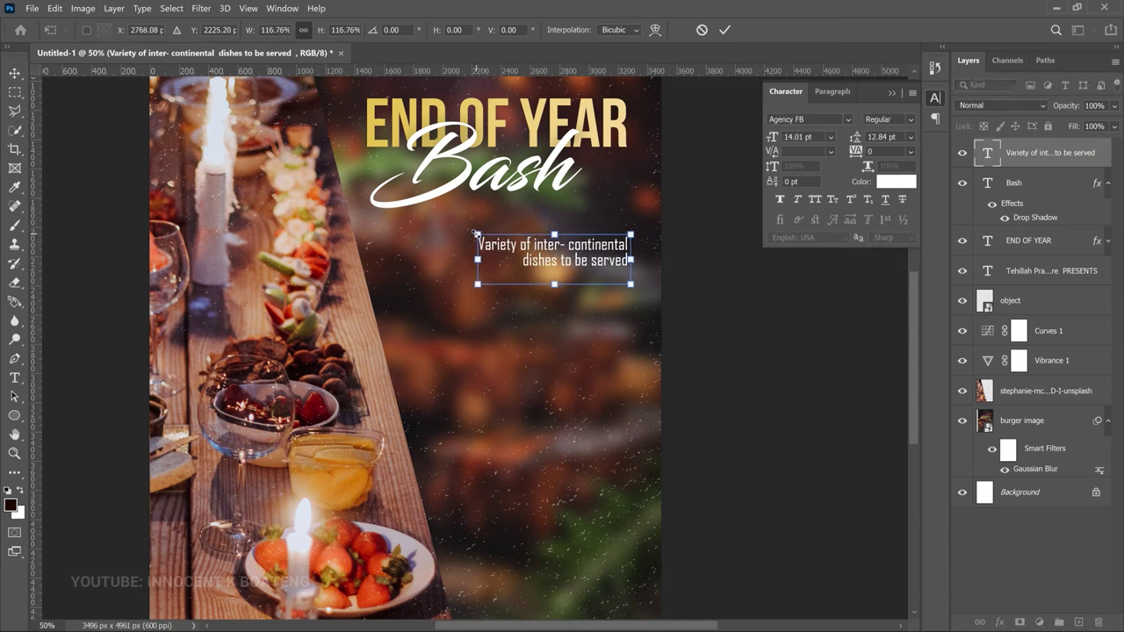
key(Return)
Duplicate the dishes text and place the copy about 492 px straight below the original
scroll(551, 277, down, 1)
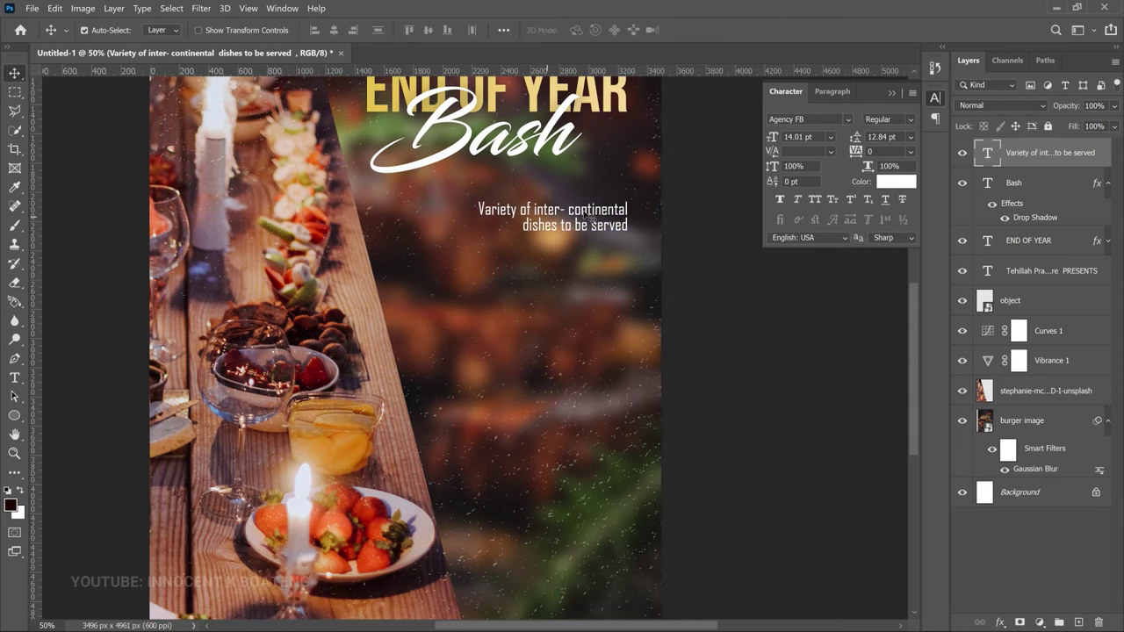
key(ctrl+j)
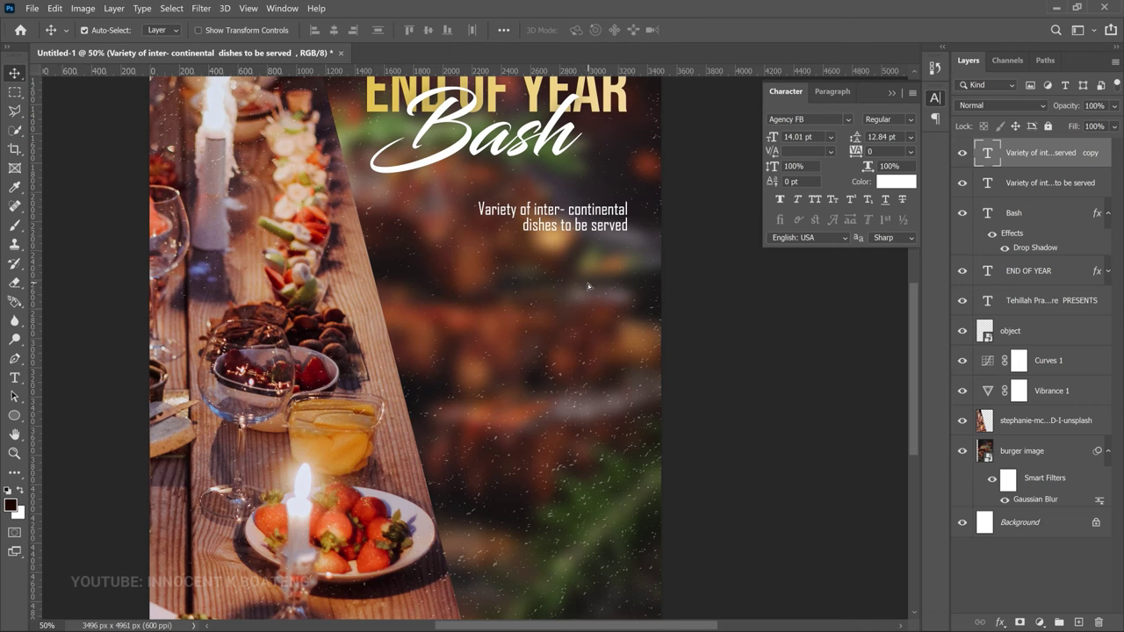
drag(587, 212, 588, 284)
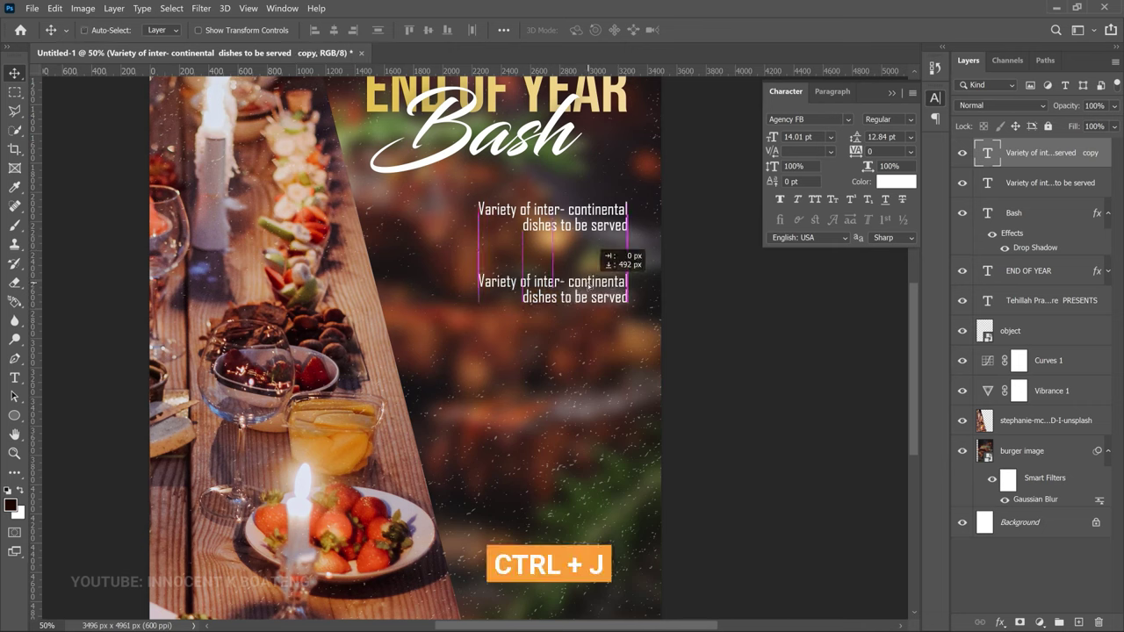
drag(588, 285, 587, 285)
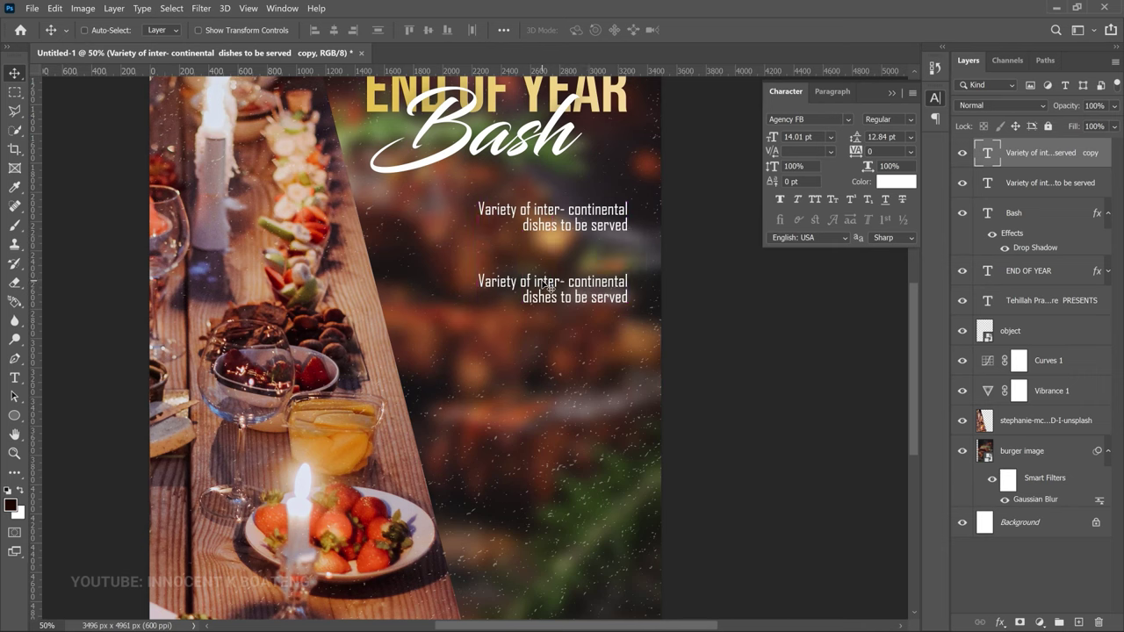
Replace the copied text with "30th December 2023 Venue: CHURCH AUDITORIUM STREET NAME & STREET NO. HERE Time: 4pm" on four lines and right-align it
key(t)
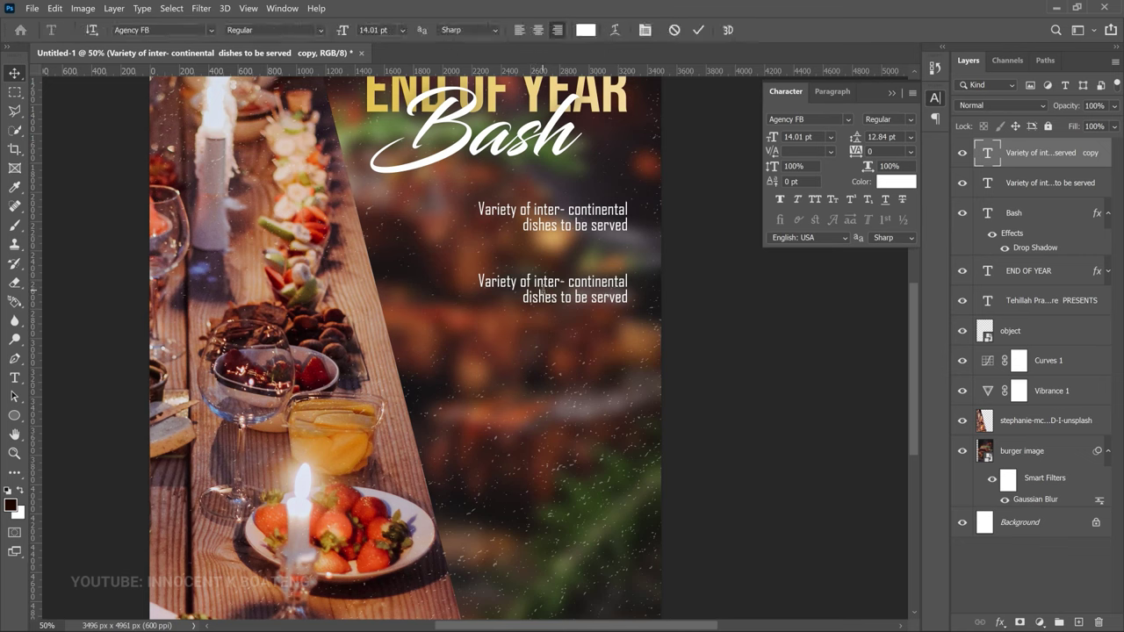
double_click(543, 290)
click(543, 297)
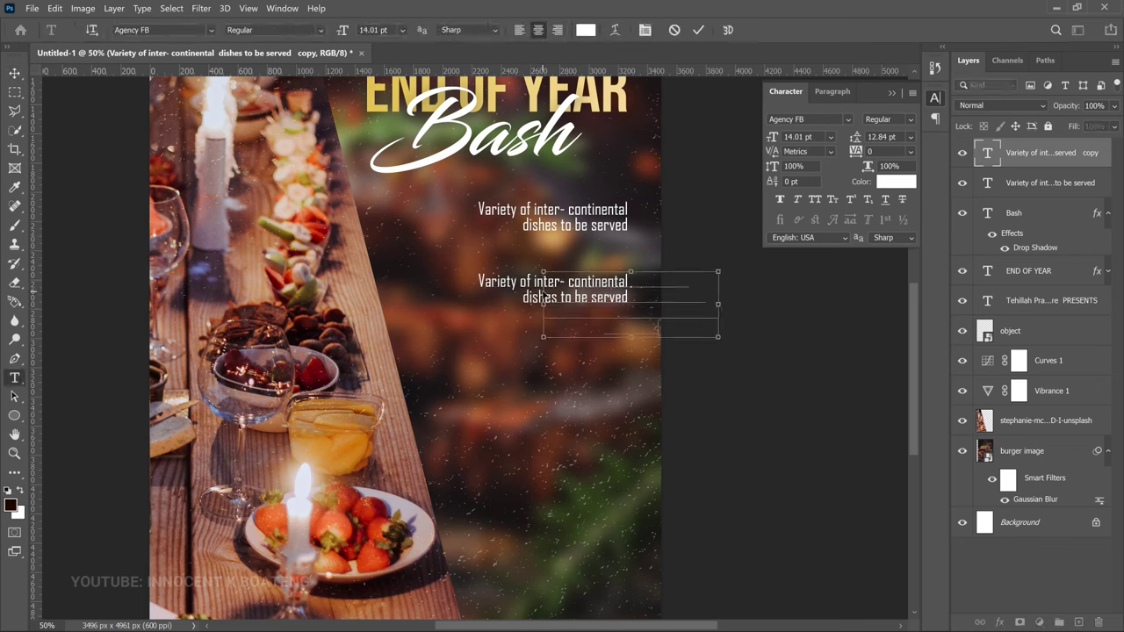
key(ctrl+a)
text(30th December Venue: CHURCH AUD STREET NAME & STREE Time: 4pm)
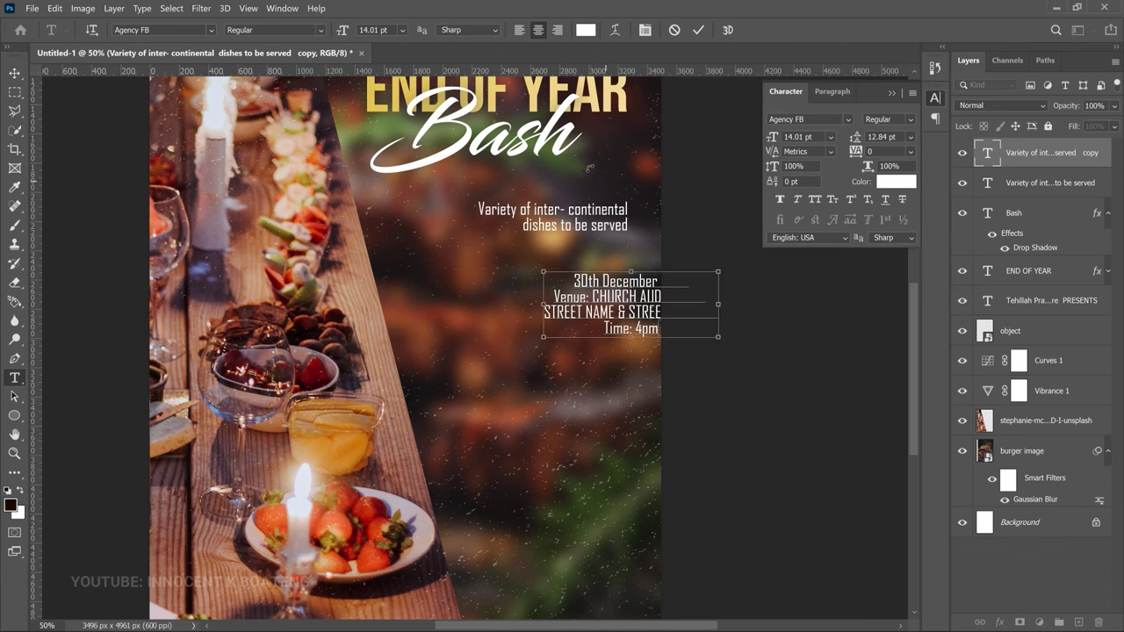
key(ctrl+a)
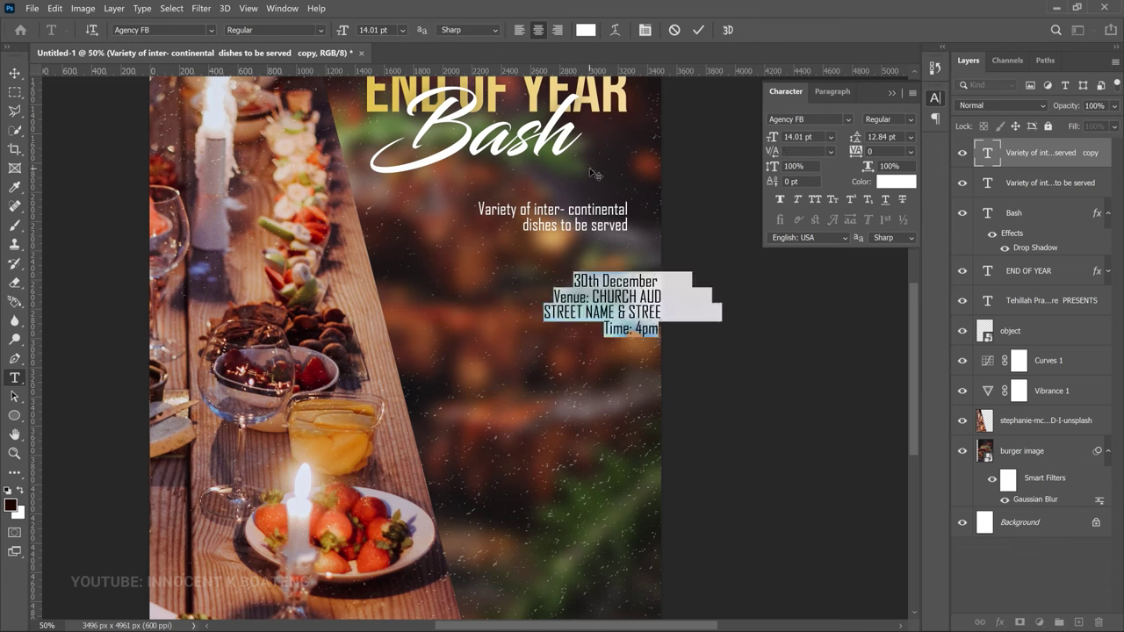
click(559, 30)
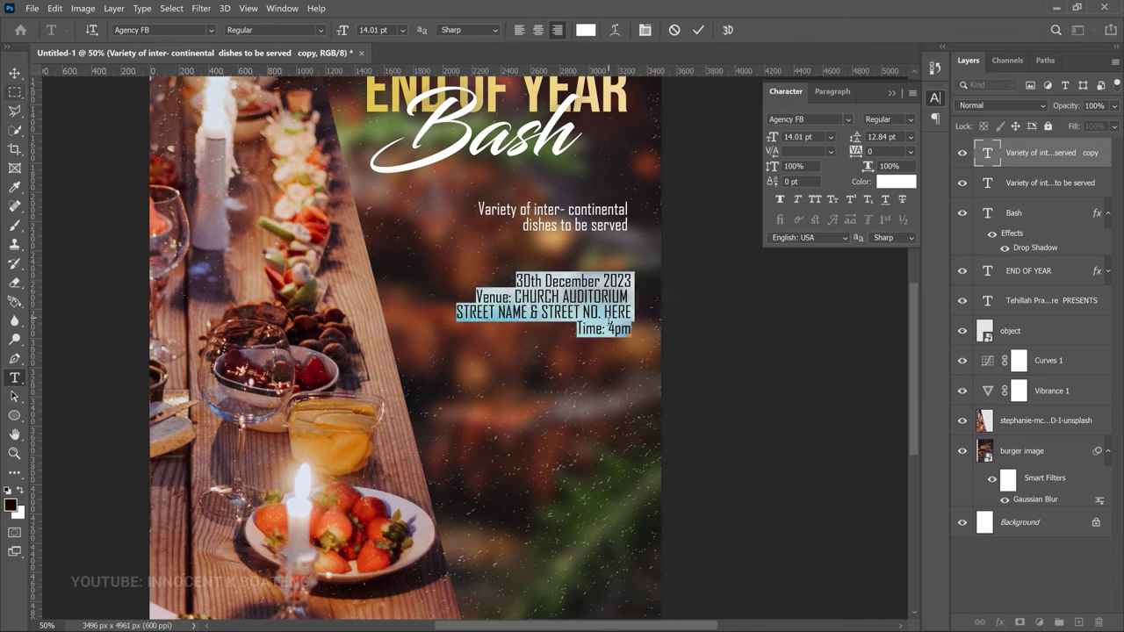
Change the event details to Montserrat in all caps with a Black date line, and set the two venue lines to Bold 11 pt
click(189, 30)
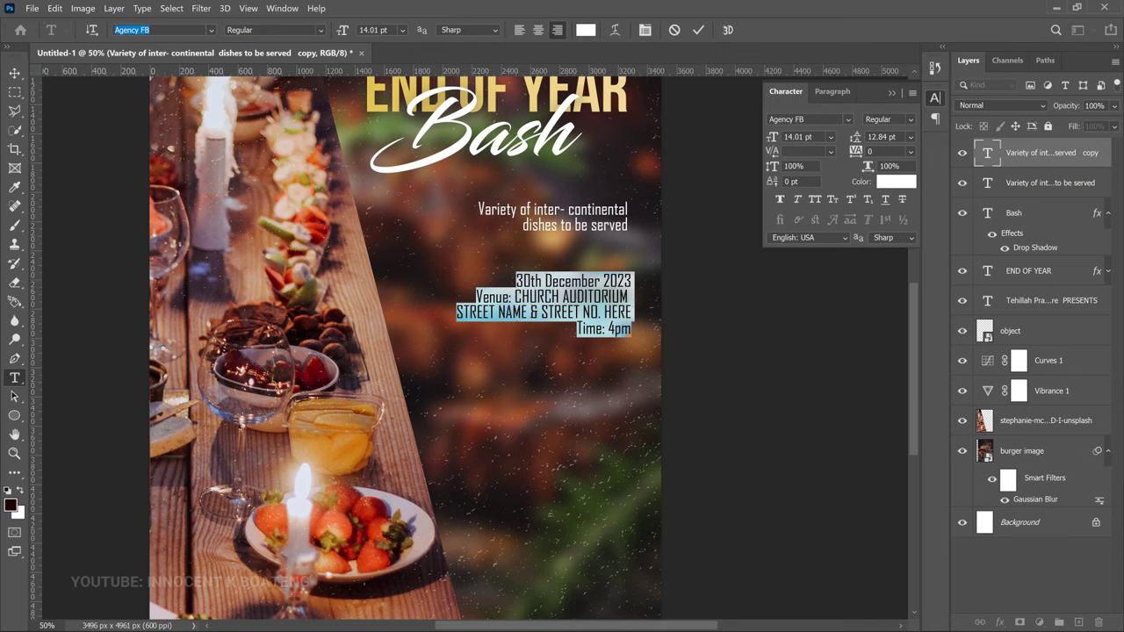
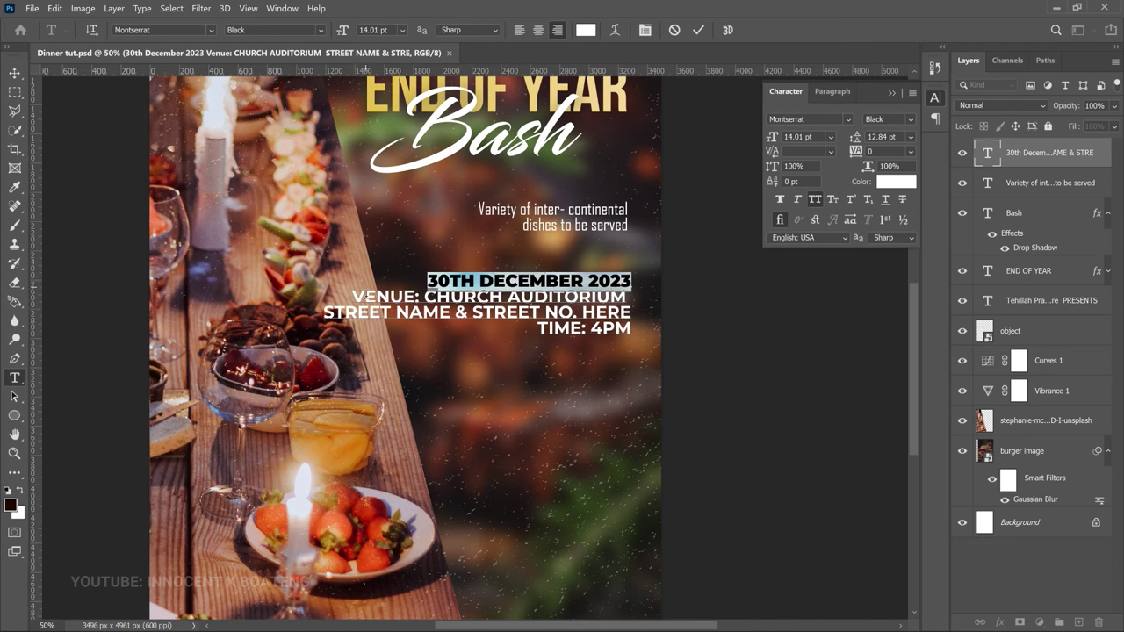
drag(353, 296, 365, 297)
drag(612, 302, 632, 317)
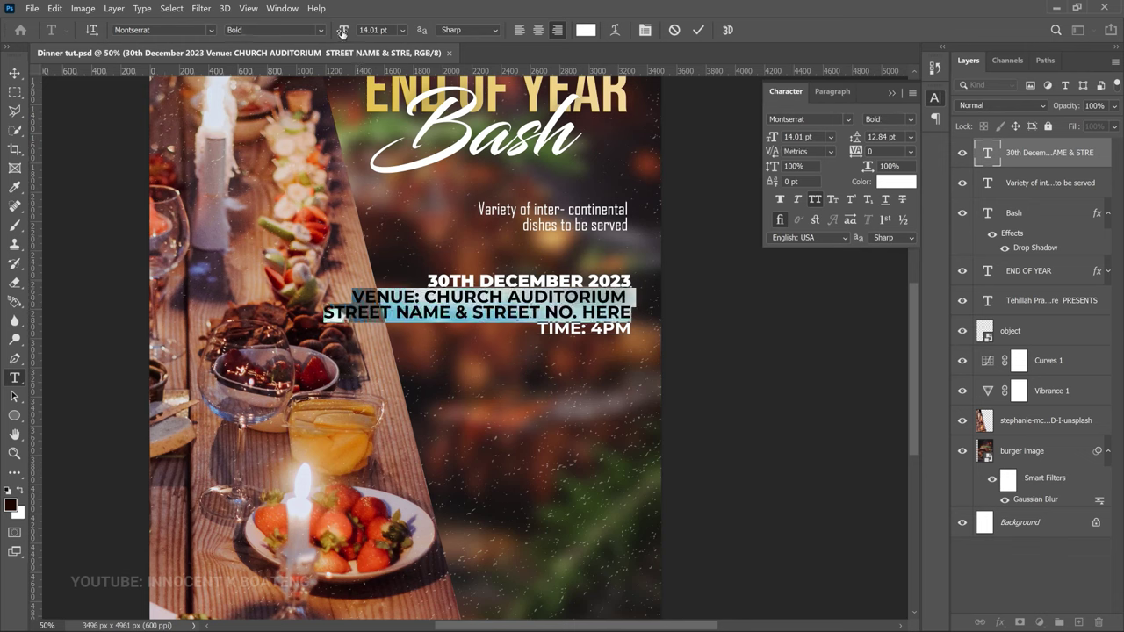
drag(342, 31, 349, 23)
text(13)
key(Return)
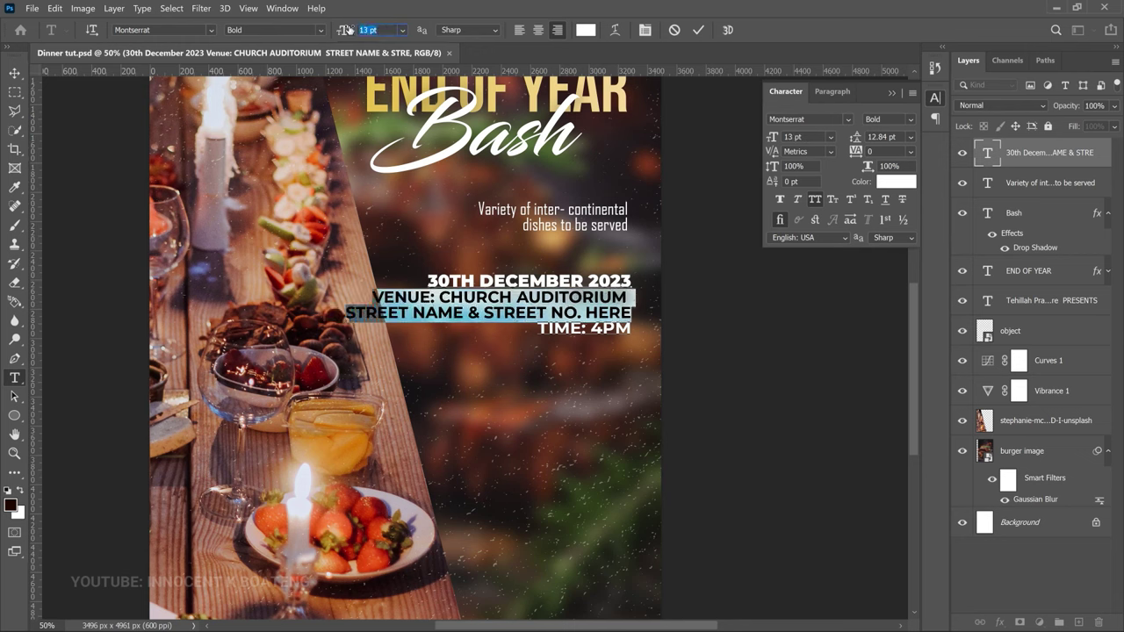
text(11)
Set the size of the "STREET NAME & STREET NO. HERE" line to 10 pt
click(399, 306)
double_click(399, 309)
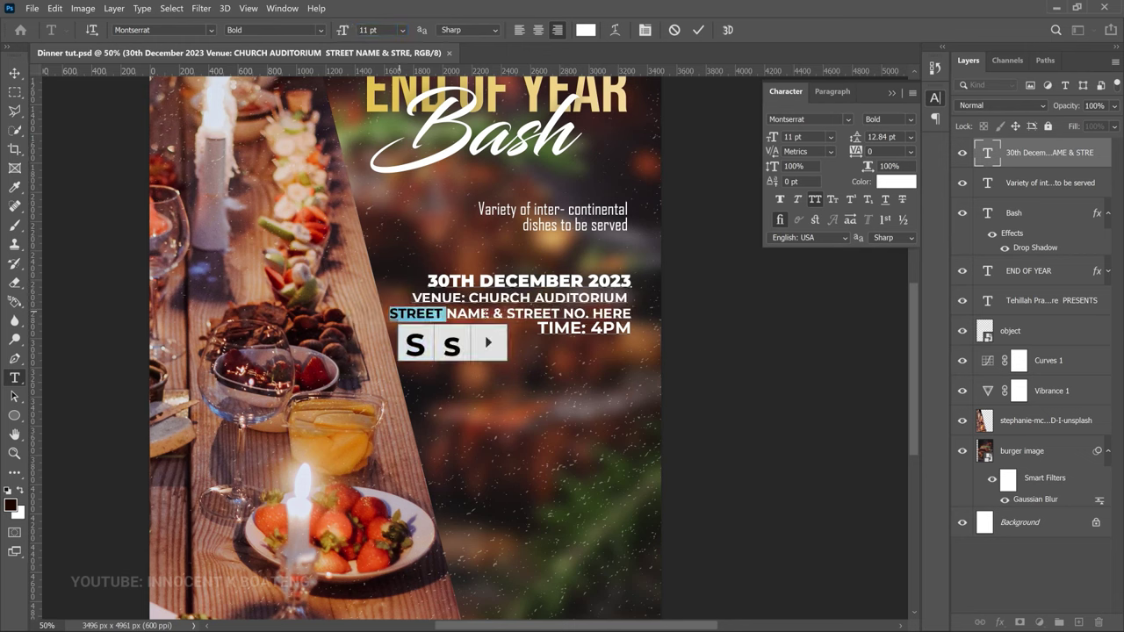
click(486, 315)
drag(391, 313, 626, 313)
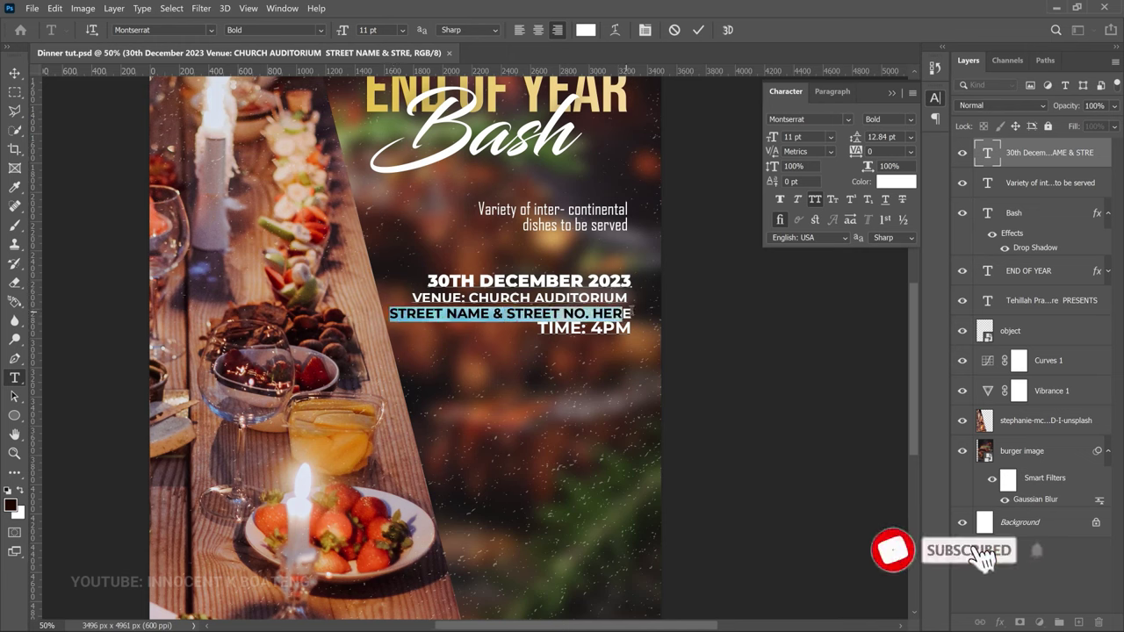
click(368, 30)
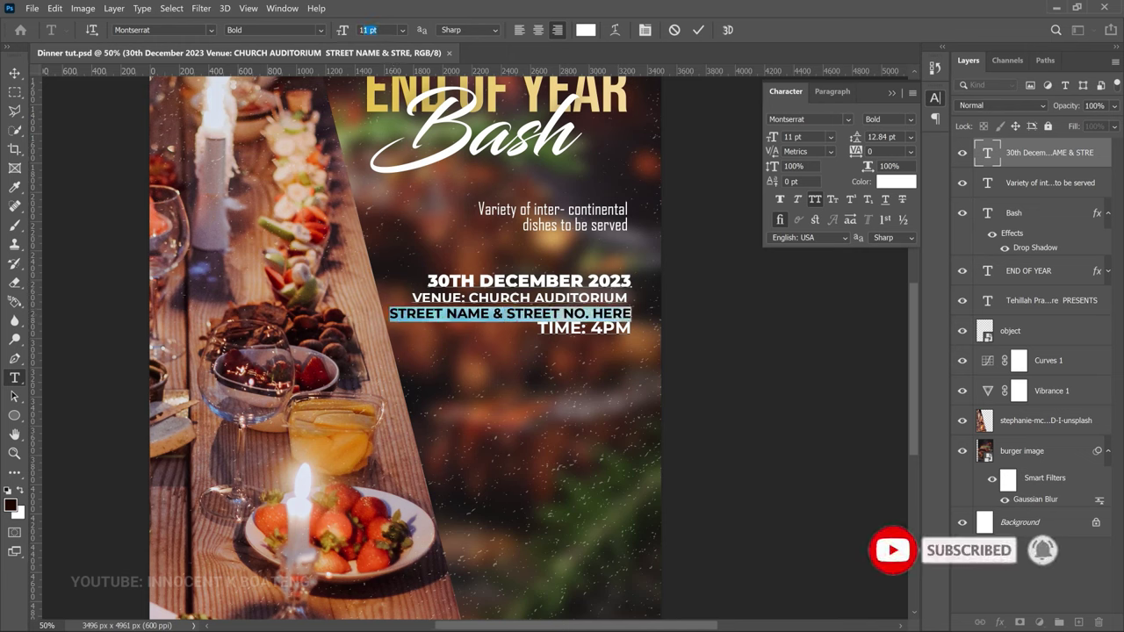
text(9)
key(Return)
click(343, 31)
text(10)
key(Return)
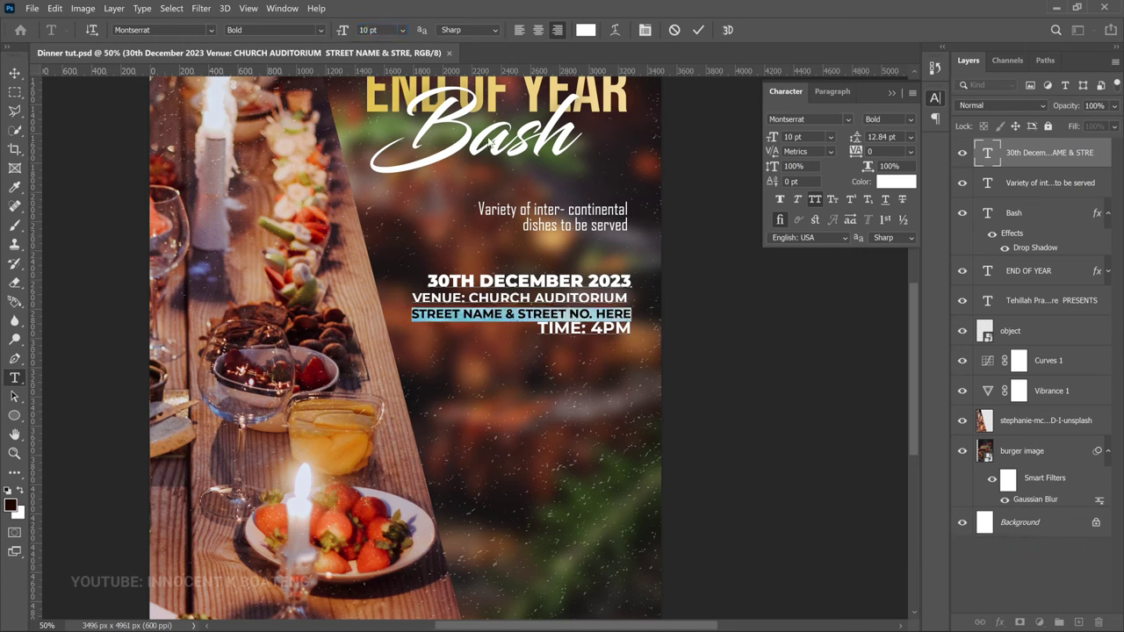
Format the "TIME: 4PM" line with 15 pt leading, 60 tracking and a 13 pt font size
click(594, 326)
click(595, 326)
triple_click(554, 327)
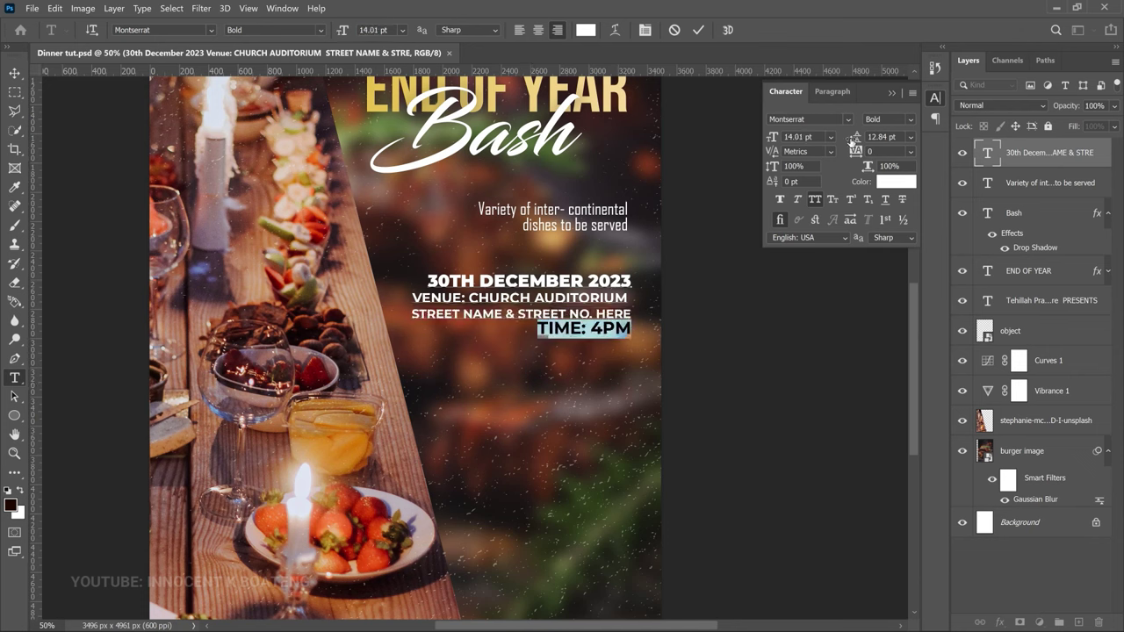
drag(853, 138, 857, 140)
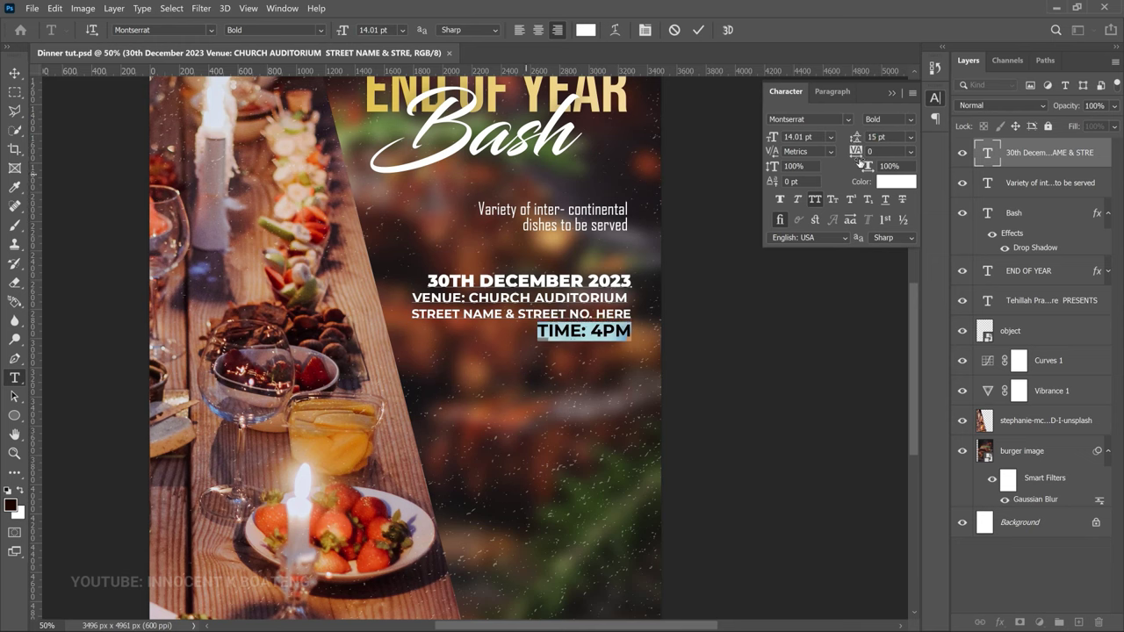
drag(851, 153, 856, 154)
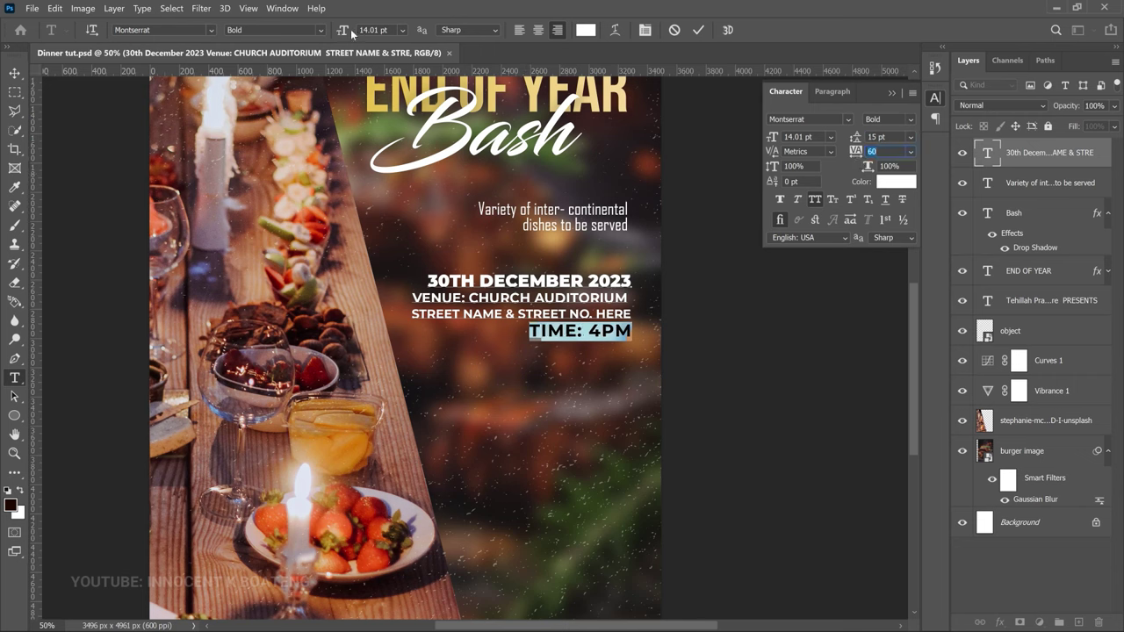
drag(348, 31, 343, 31)
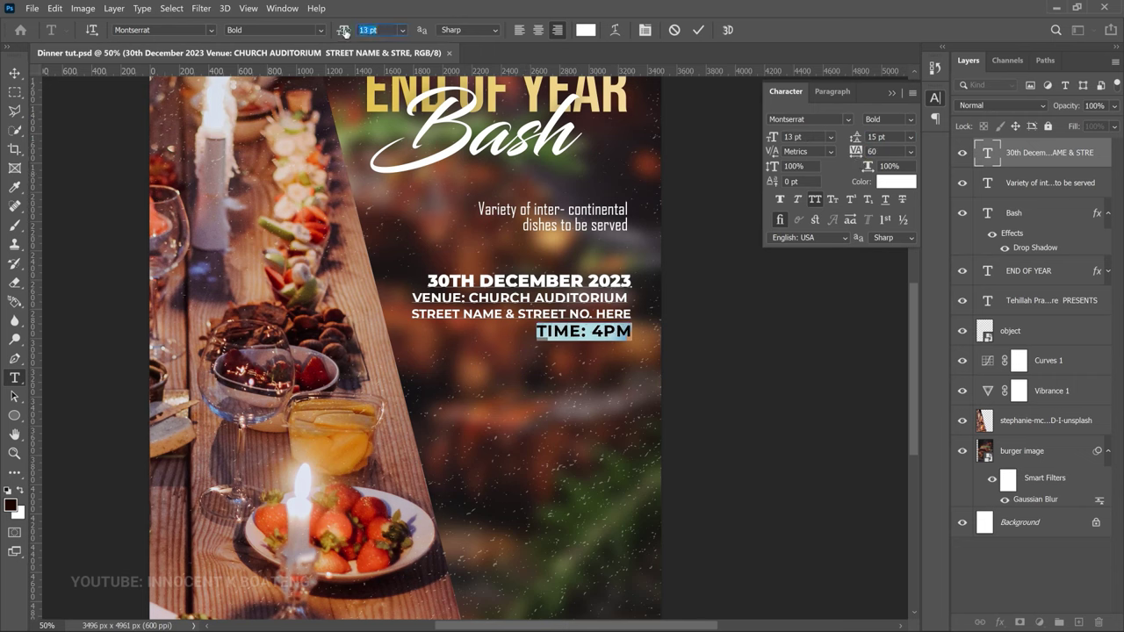
click(14, 72)
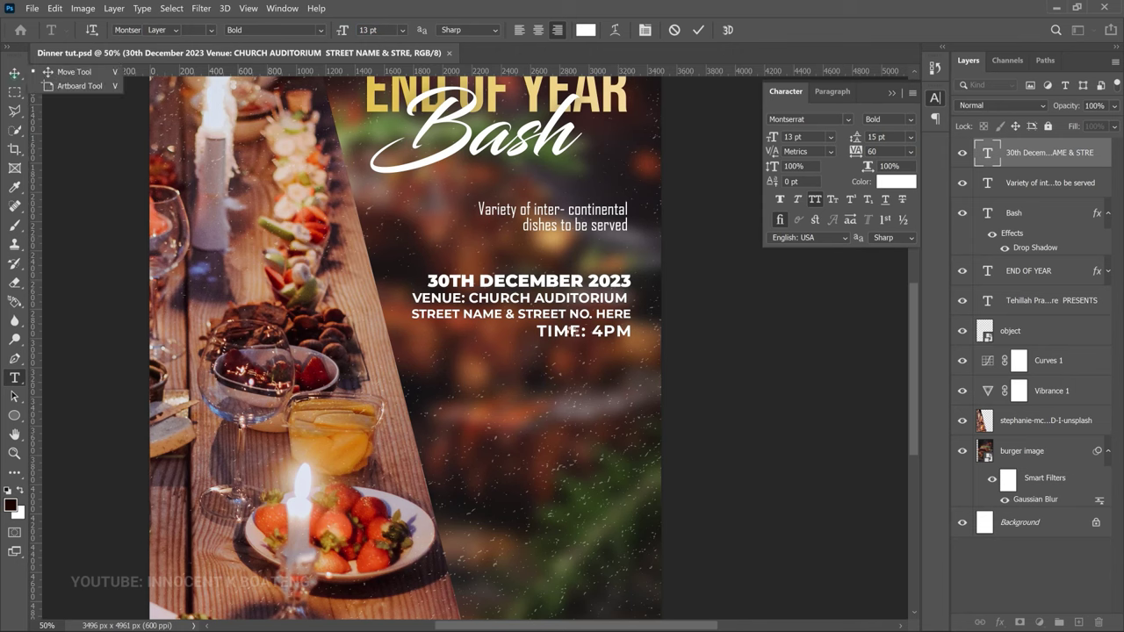
Enlarge the "Variety of inter- continental dishes to be served" text proportionally, keeping its right edge aligned with the other text
ctrl+click(553, 215)
scroll(584, 256, down, 1)
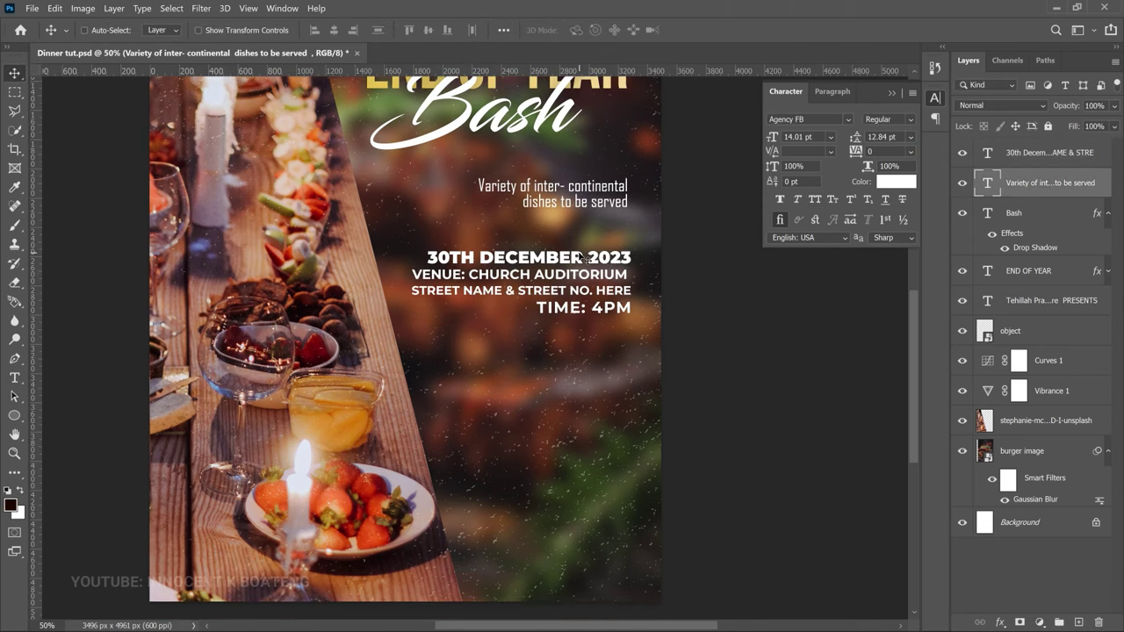
key(ctrl+t)
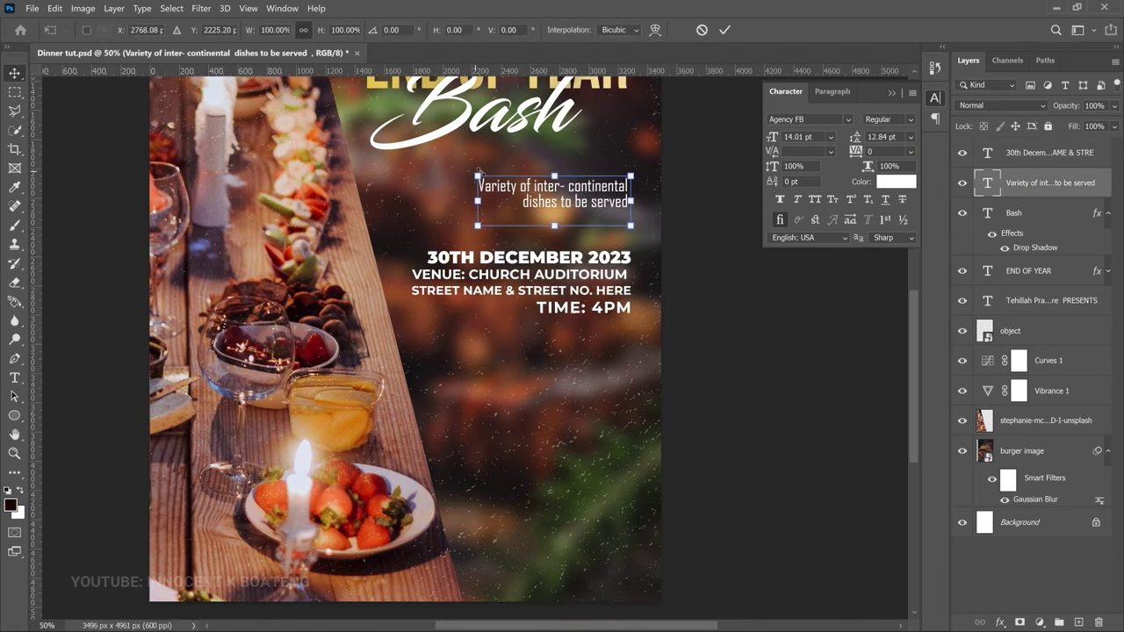
drag(474, 173, 446, 168)
key(Return)
Scale the whole event details block down proportionally to about 97%, keeping its right edge in place
scroll(447, 210, down, 1)
ctrl+click(449, 248)
key(ctrl+t)
drag(411, 237, 424, 271)
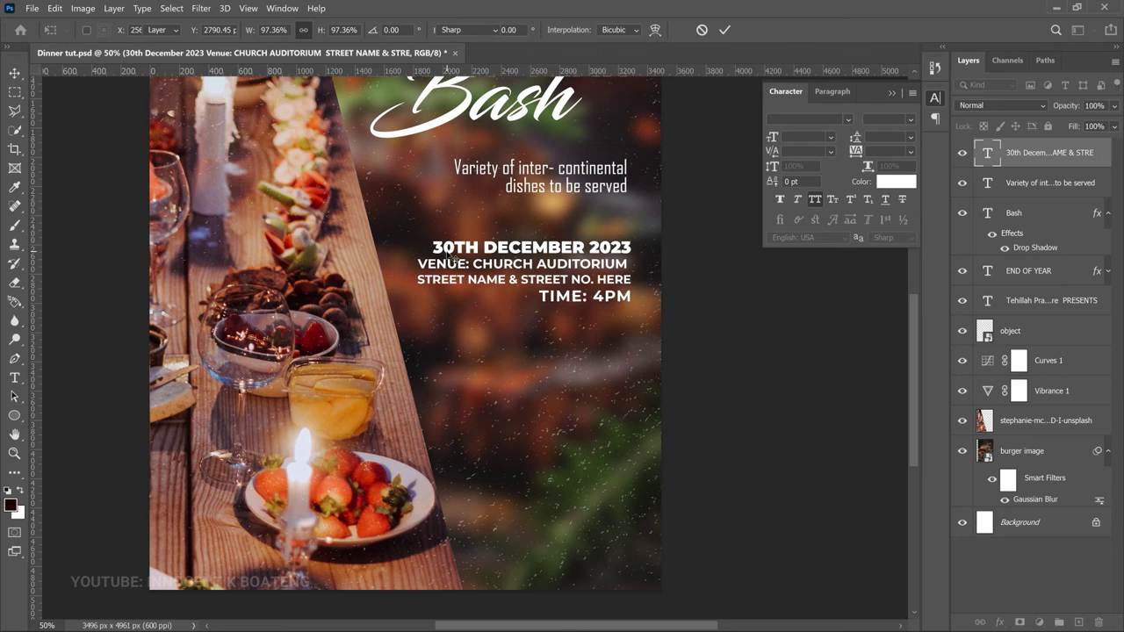
Set the size of the "30TH DECEMBER 2023" line to 14.5 pt
double_click(439, 246)
click(434, 243)
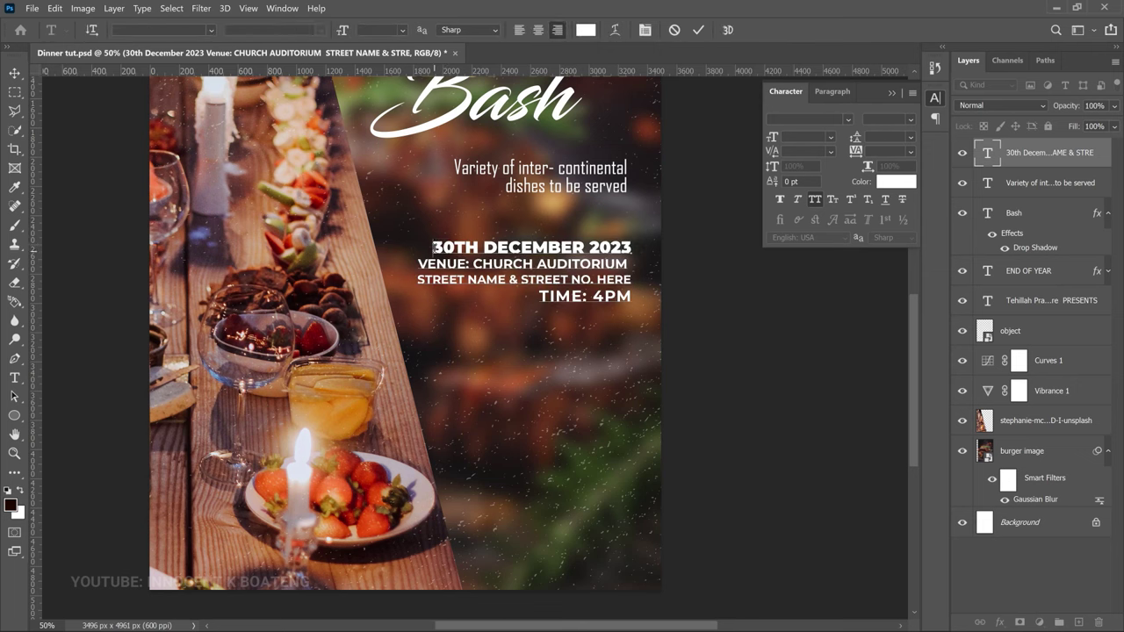
drag(434, 243, 644, 250)
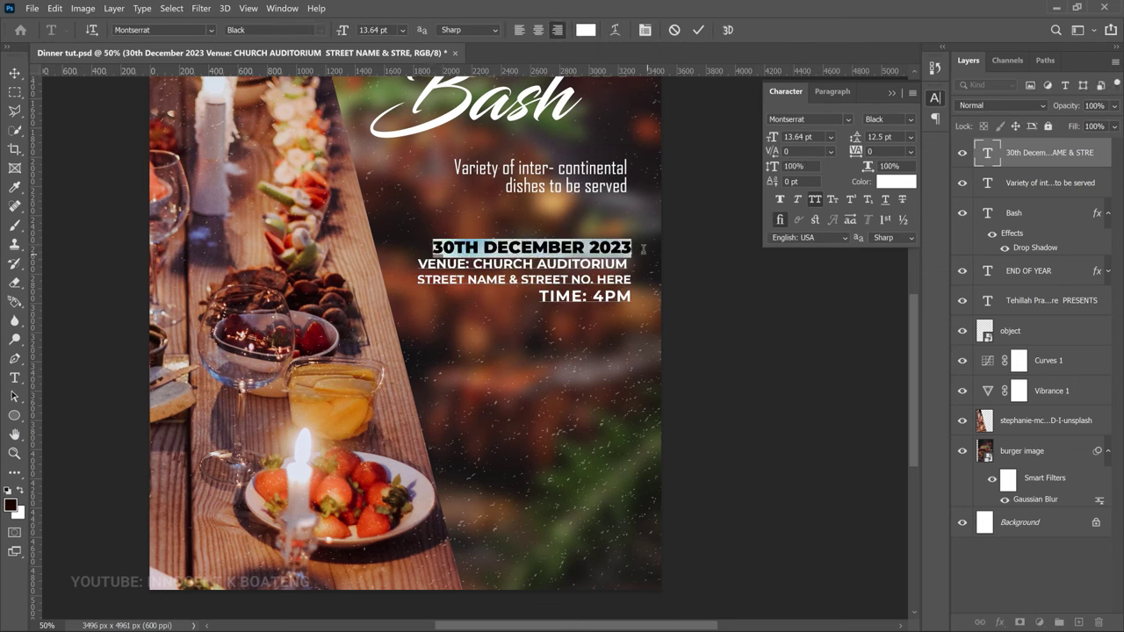
click(373, 30)
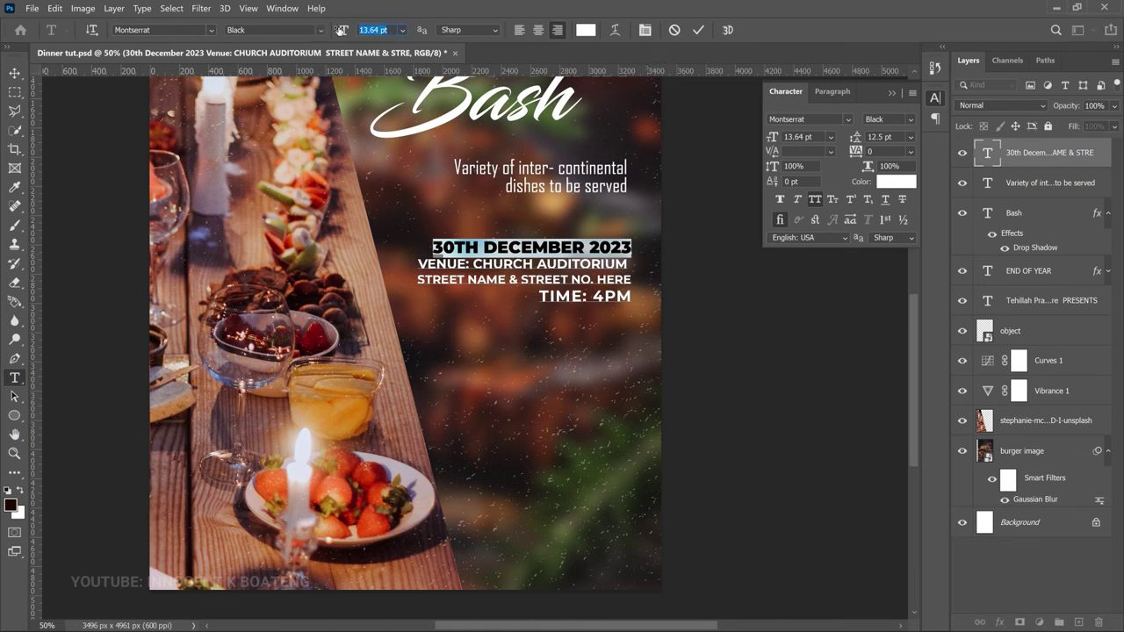
drag(342, 30, 378, 136)
click(15, 72)
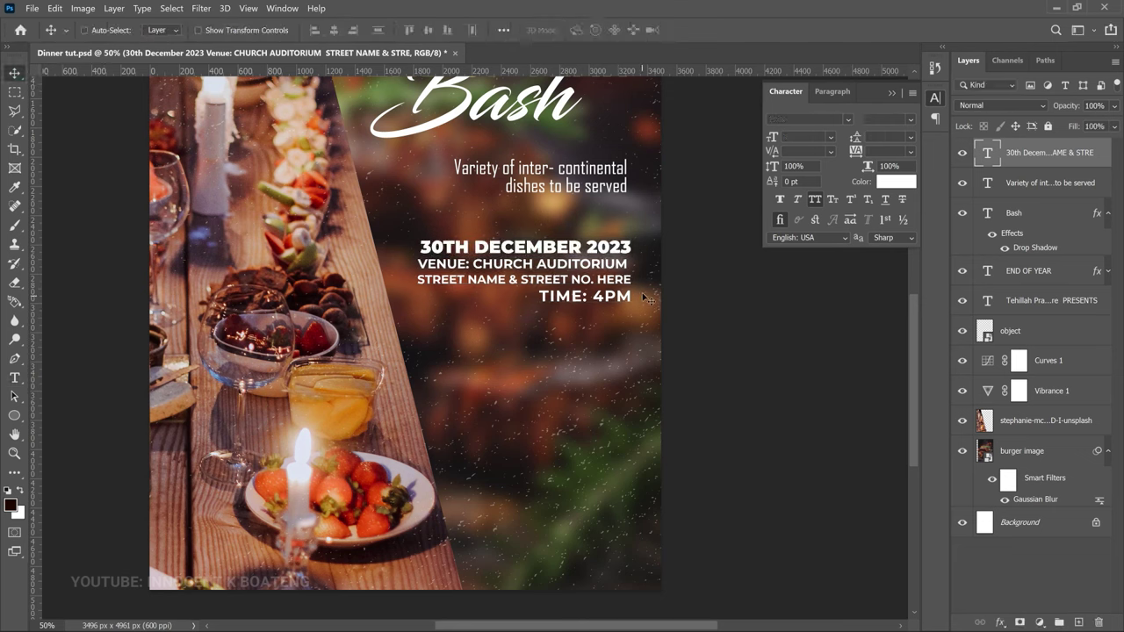
Duplicate the event details block straight below the original and replace the copy's text with "FREE MEALS FREE PARKING" on two lines
key(ctrl+j)
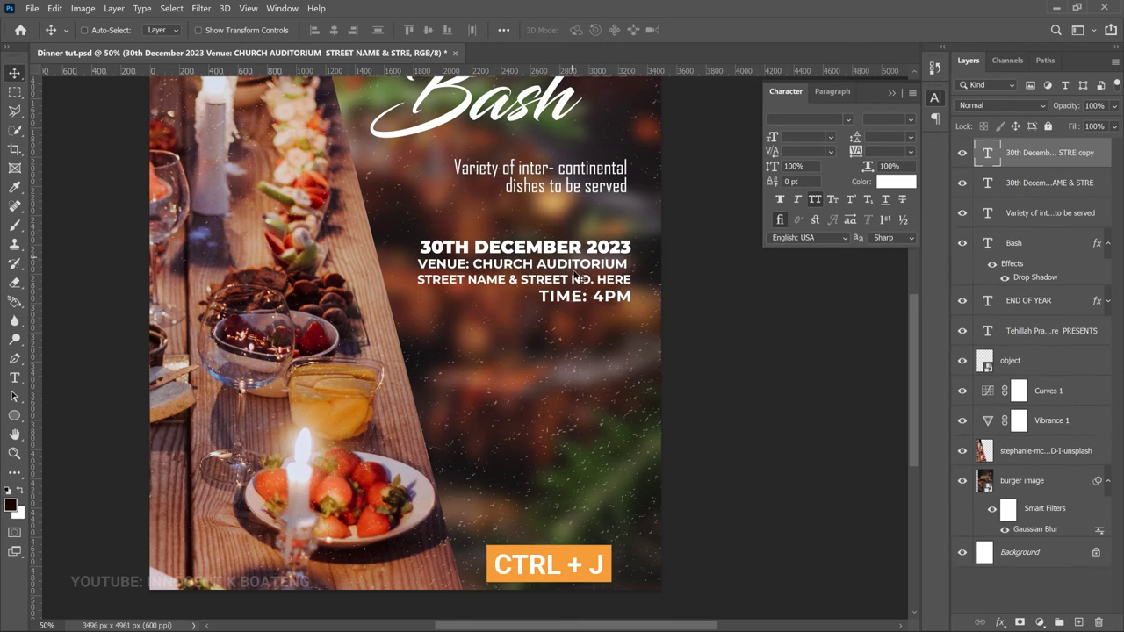
drag(572, 360, 573, 376)
double_click(575, 370)
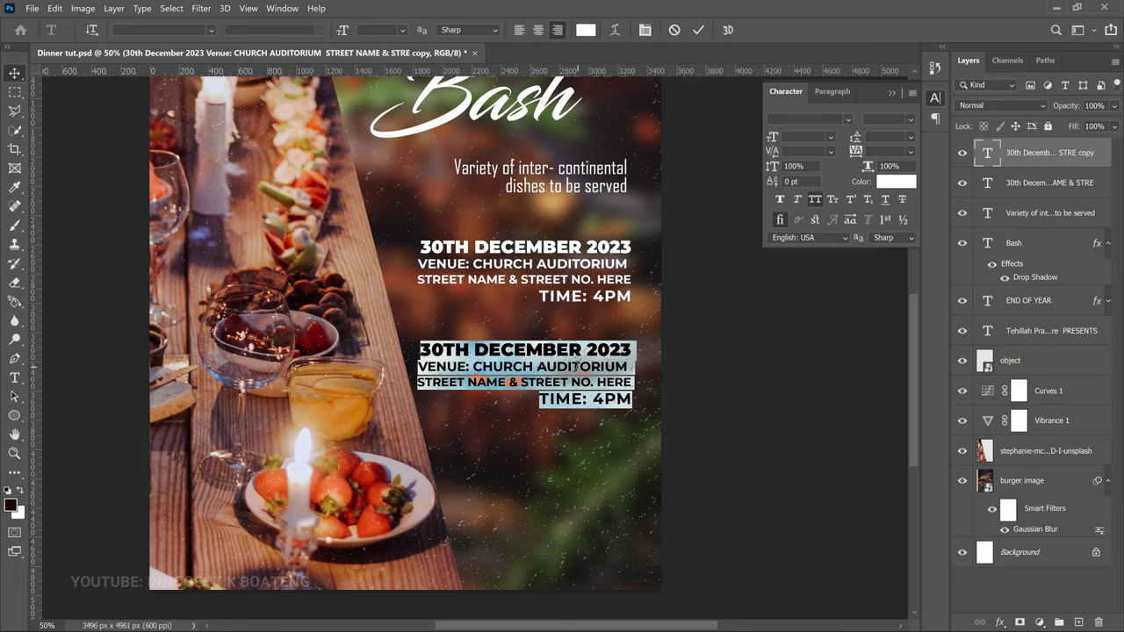
text(FREE MEALS FREE PARKING)
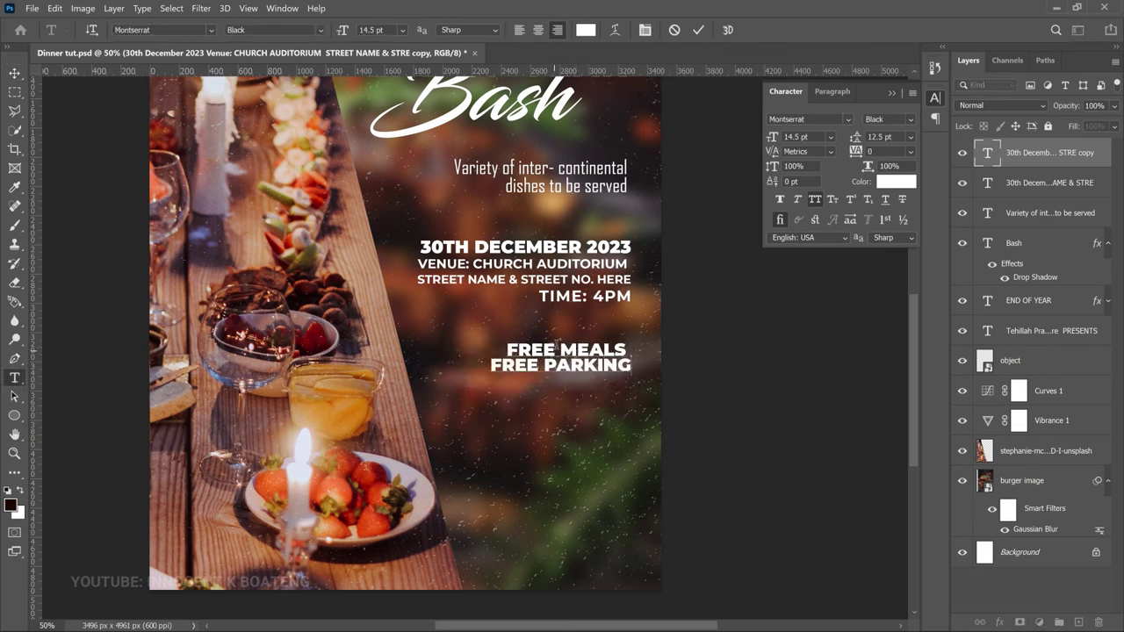
Set the "FREE MEALS FREE PARKING" text to Bold and scale it down to 12.75 pt, keeping it right-aligned with the details above
key(ctrl+a)
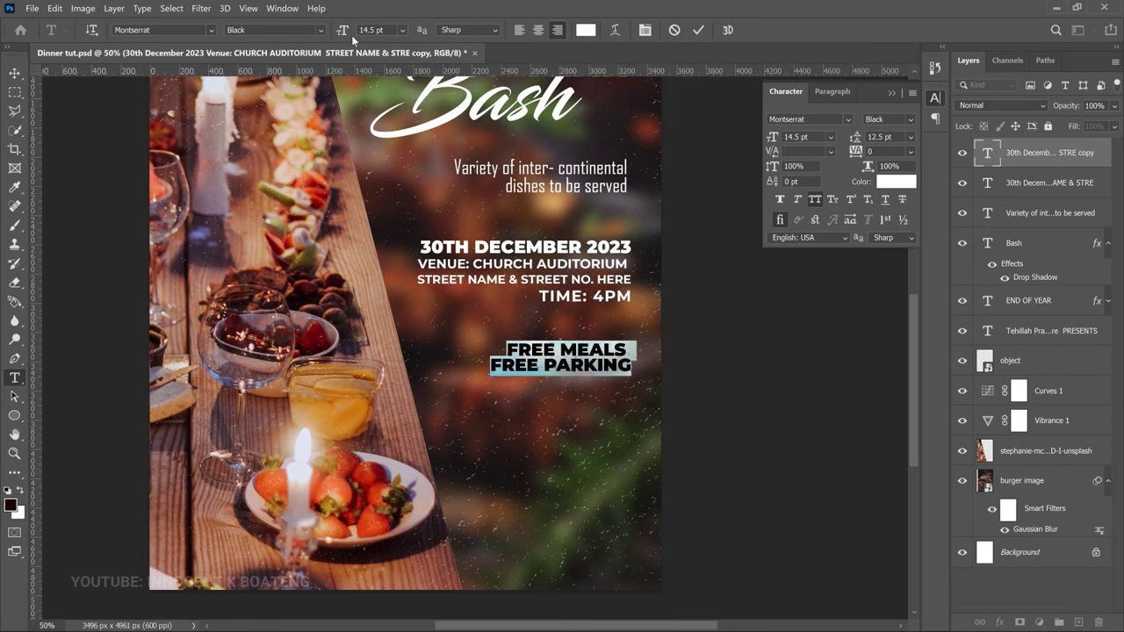
click(322, 32)
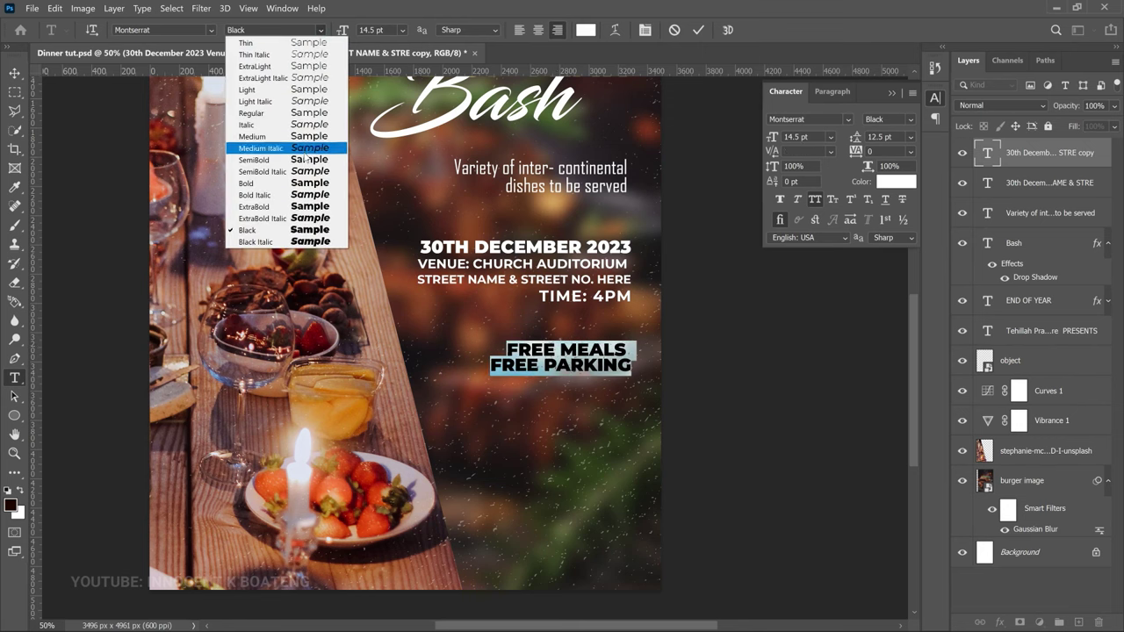
click(303, 184)
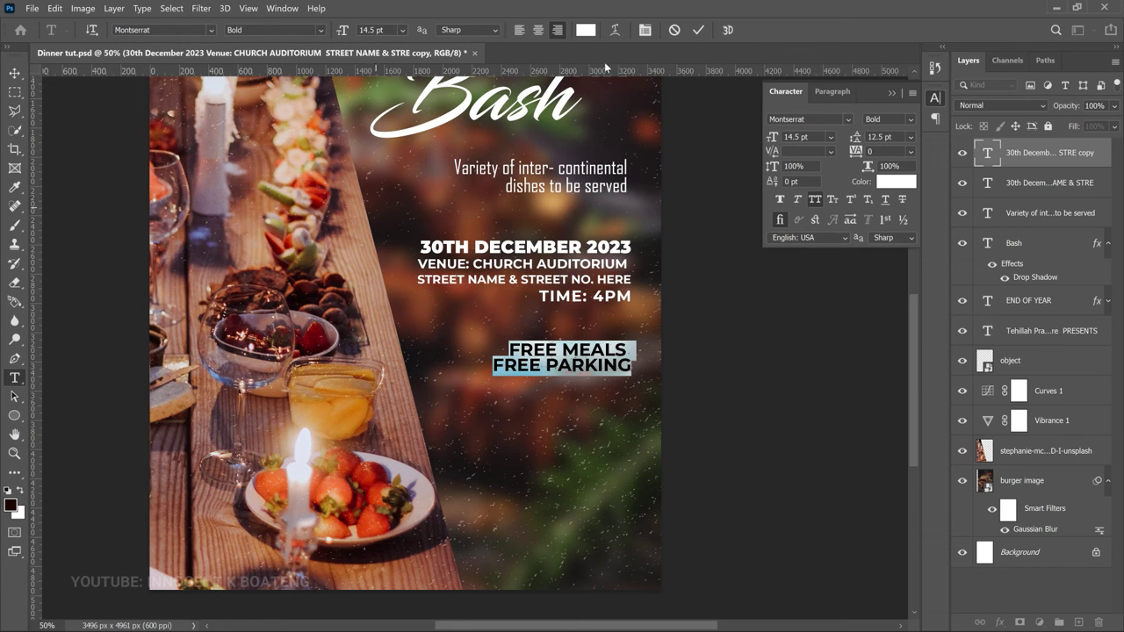
key(ctrl+h)
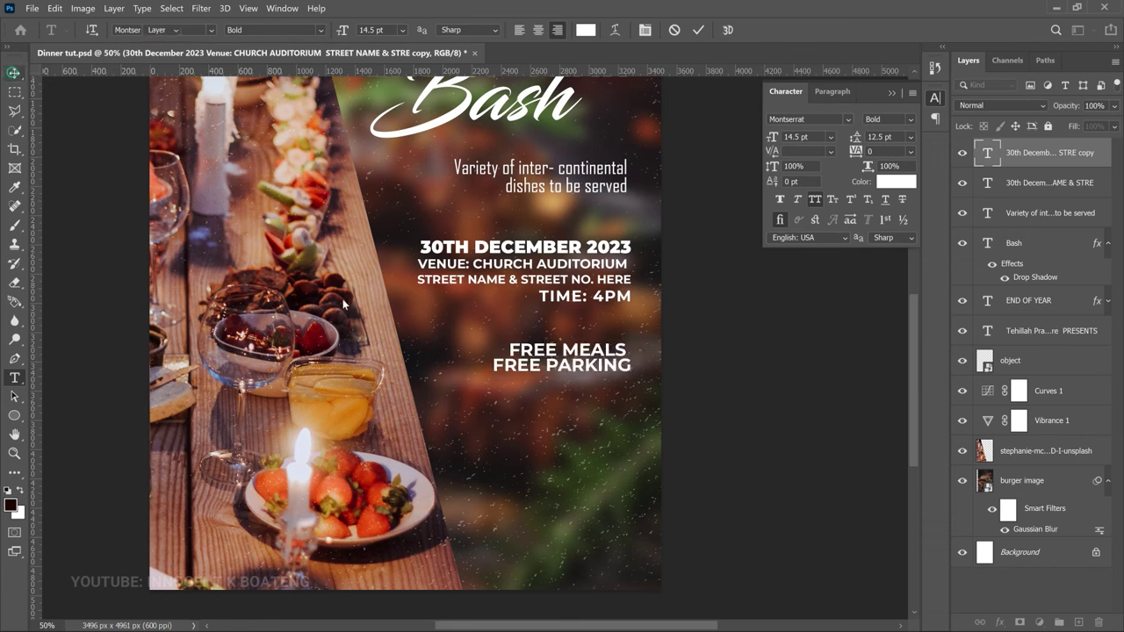
key(ctrl+t)
drag(508, 347, 508, 348)
key(Return)
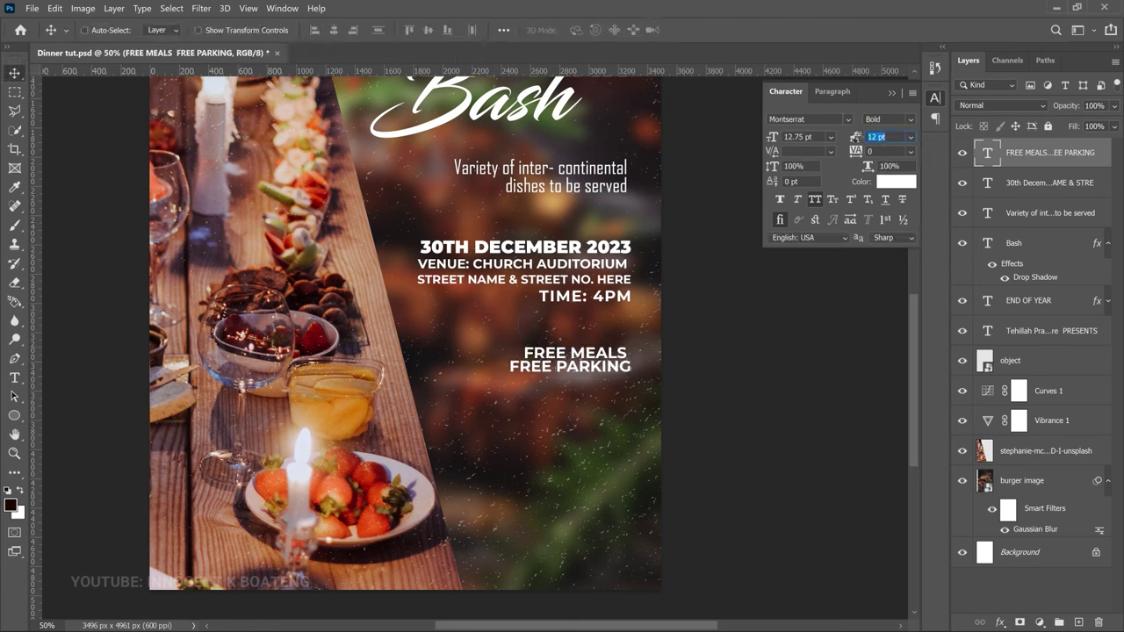
Increase the leading of the "FREE MEALS FREE PARKING" text to 16 pt
key(Up)
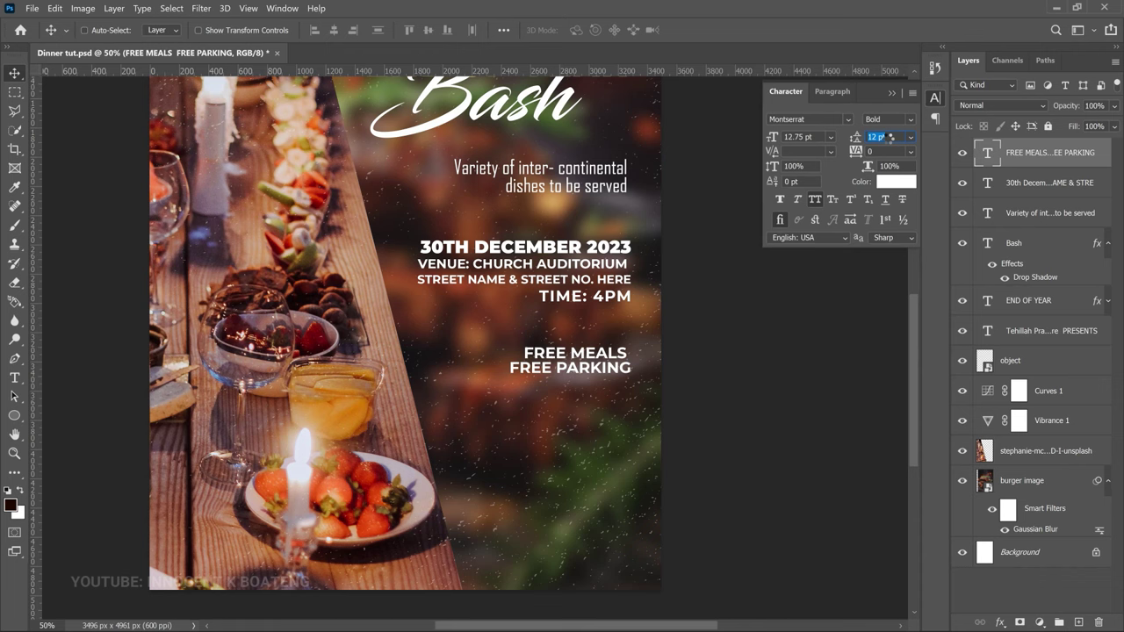
text(16)
key(Return)
Duplicate the "FREE MEALS FREE PARKING" text below the original and replace the copy's wording with "SIDE ATTRACTION"
scroll(612, 336, down, 1)
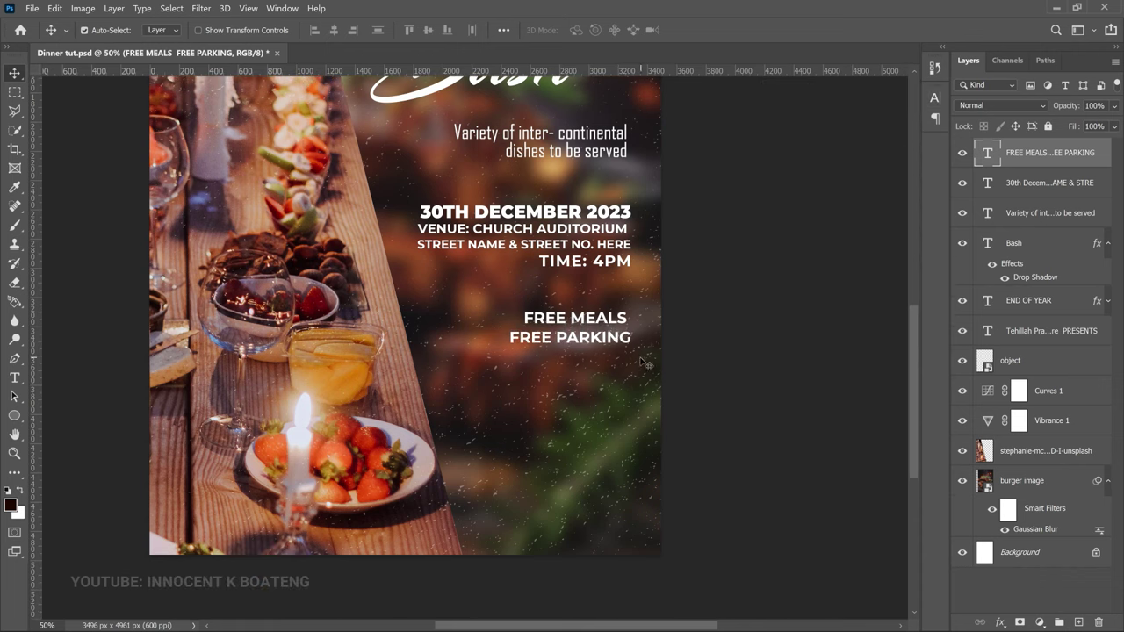
key(ctrl+j)
drag(608, 332, 585, 383)
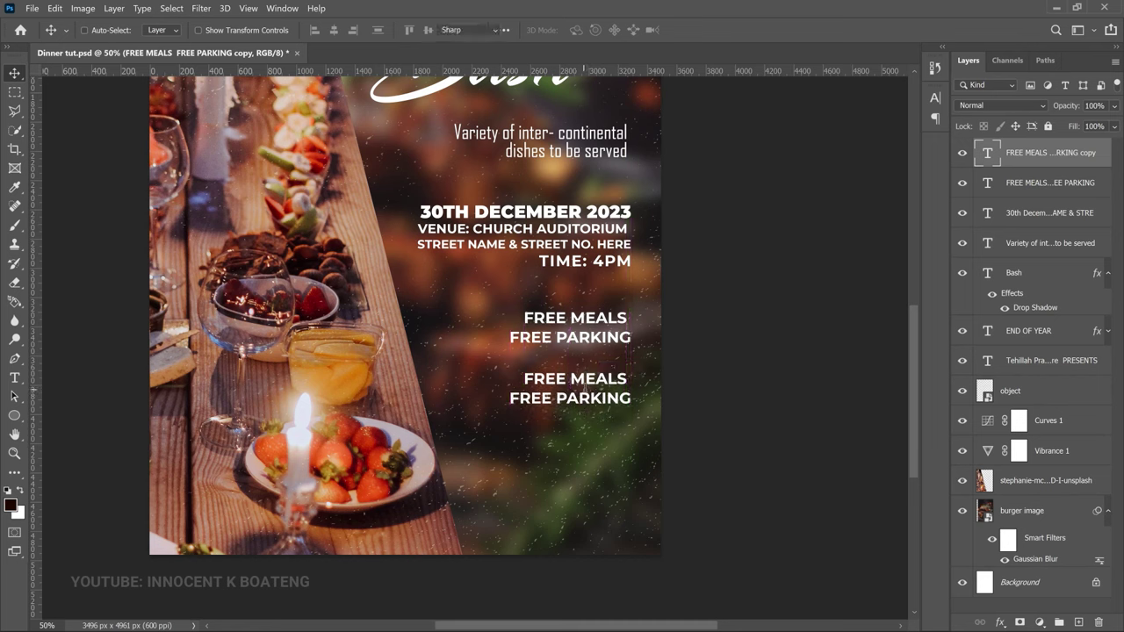
double_click(585, 384)
text(SIDE ATTRACTION)
key(ctrl+Return)
drag(604, 374, 604, 377)
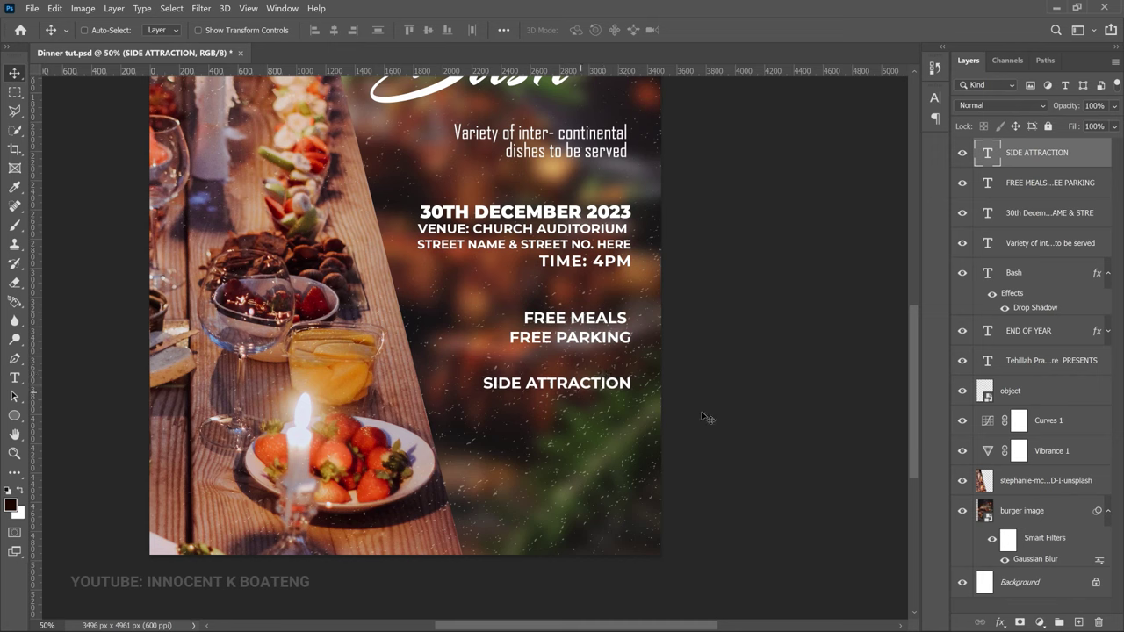
Duplicate the "SIDE ATTRACTION" text below the original and replace the copy's wording with "DANCING COMPETION", "KARAOKE" and "AND MANY MORE" on three lines
key(ctrl+j)
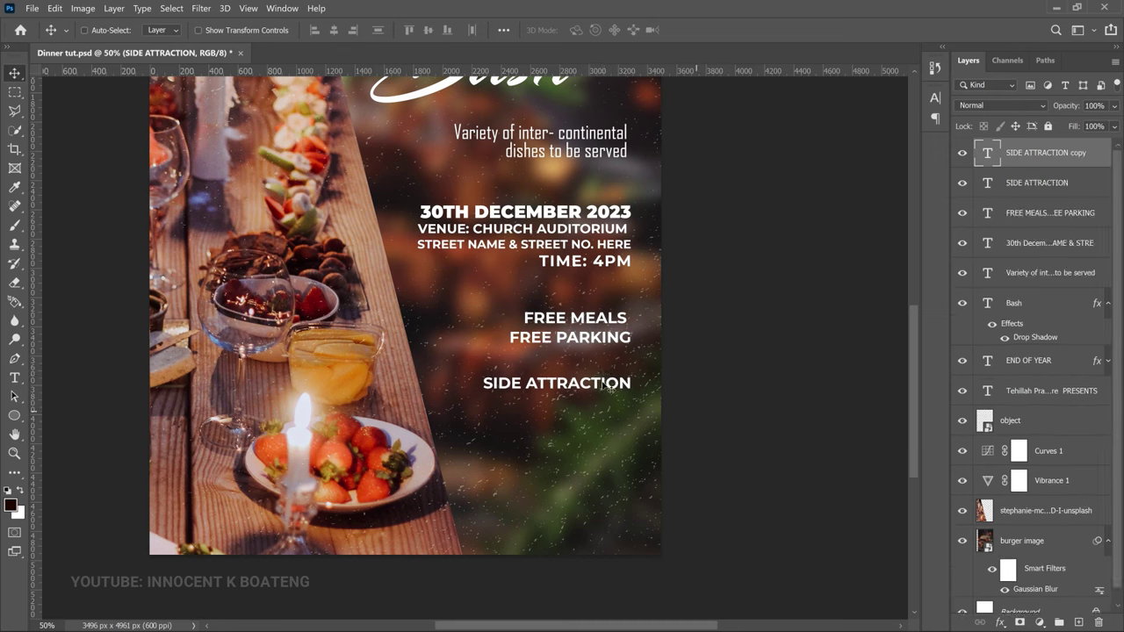
drag(604, 385, 606, 424)
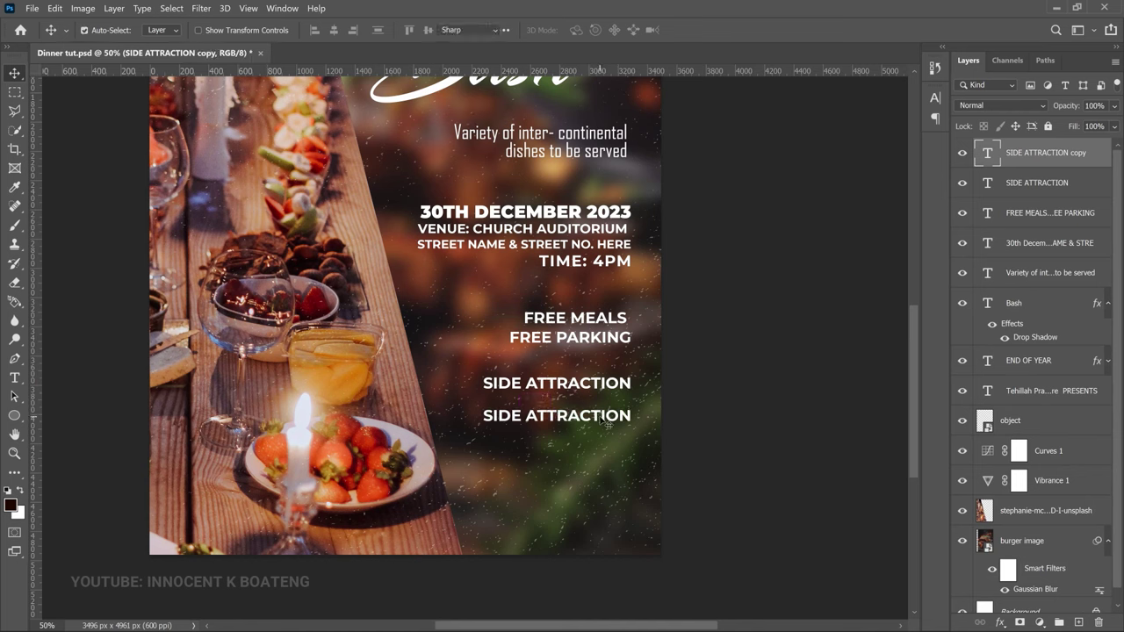
double_click(604, 418)
click(600, 418)
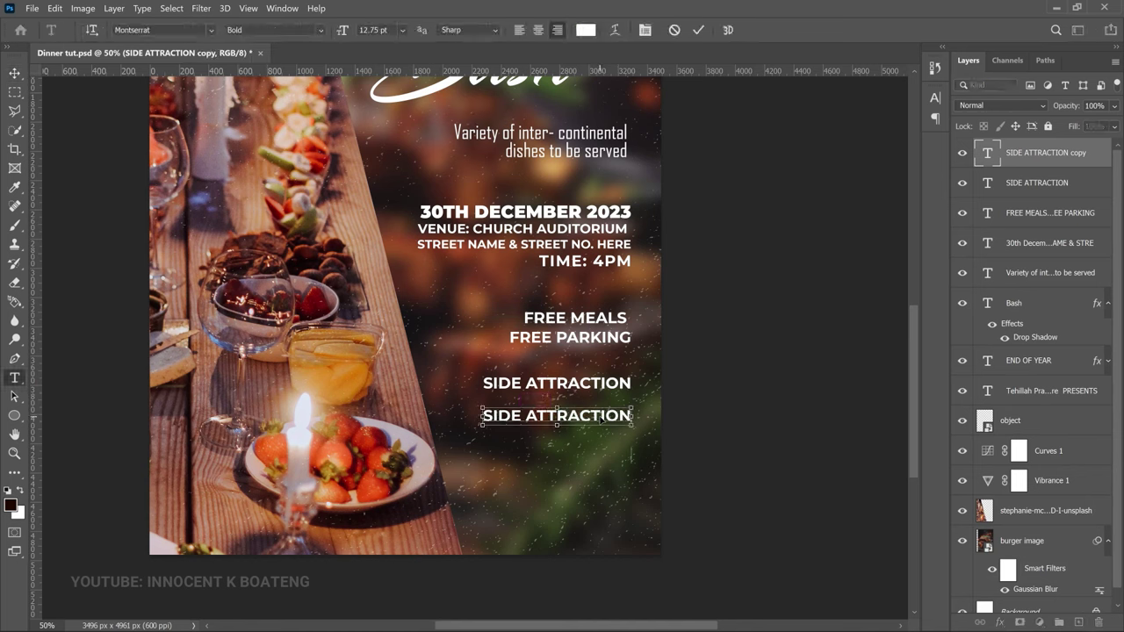
key(ctrl+a)
text(DANCING COMPETION KARAOKE AND MANY MORE)
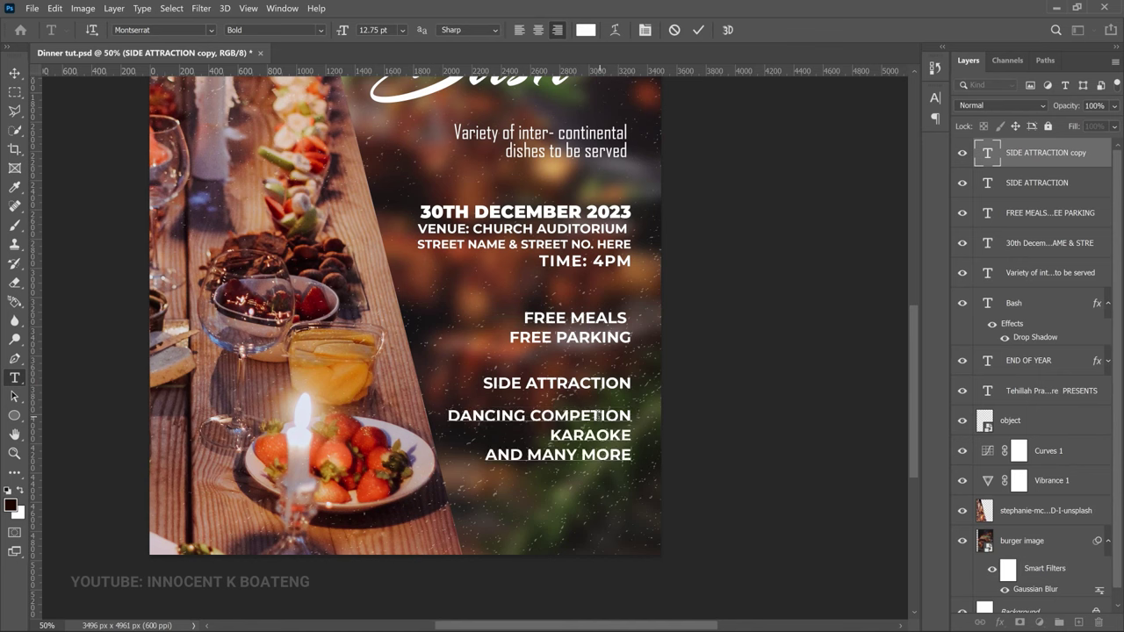
Scale the three-line "DANCING COMPETION" text down slightly, keeping its right edge aligned with the text above
click(14, 73)
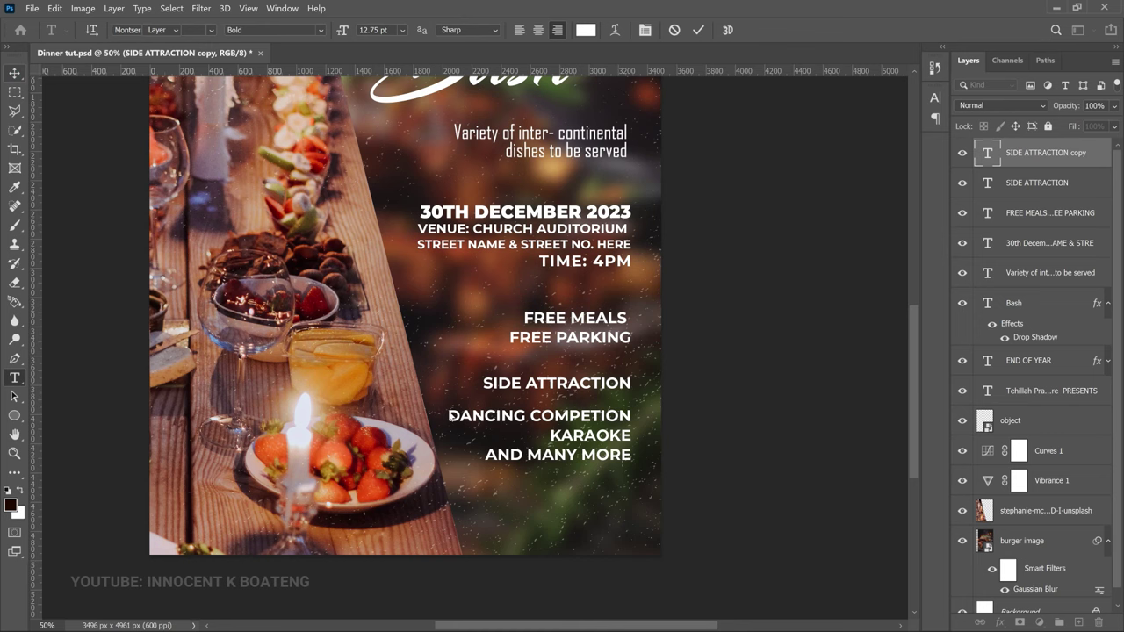
drag(449, 416, 468, 415)
key(Return)
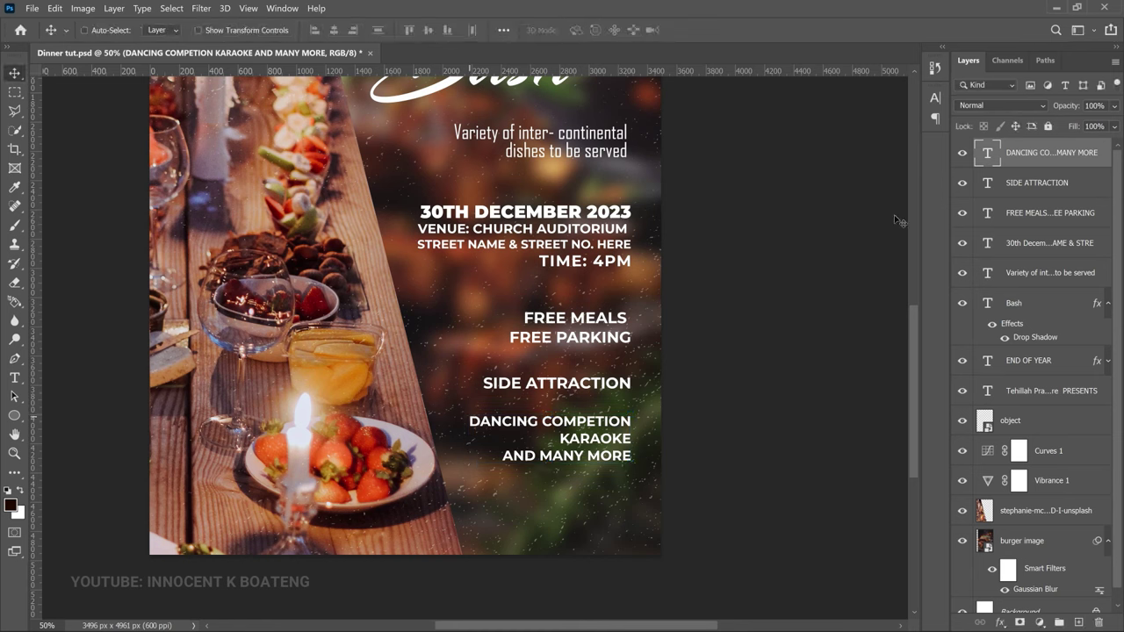
Draw a rectangle about 1081 by 188 px over the "SIDE ATTRACTION" text and fill it with white
click(1033, 188)
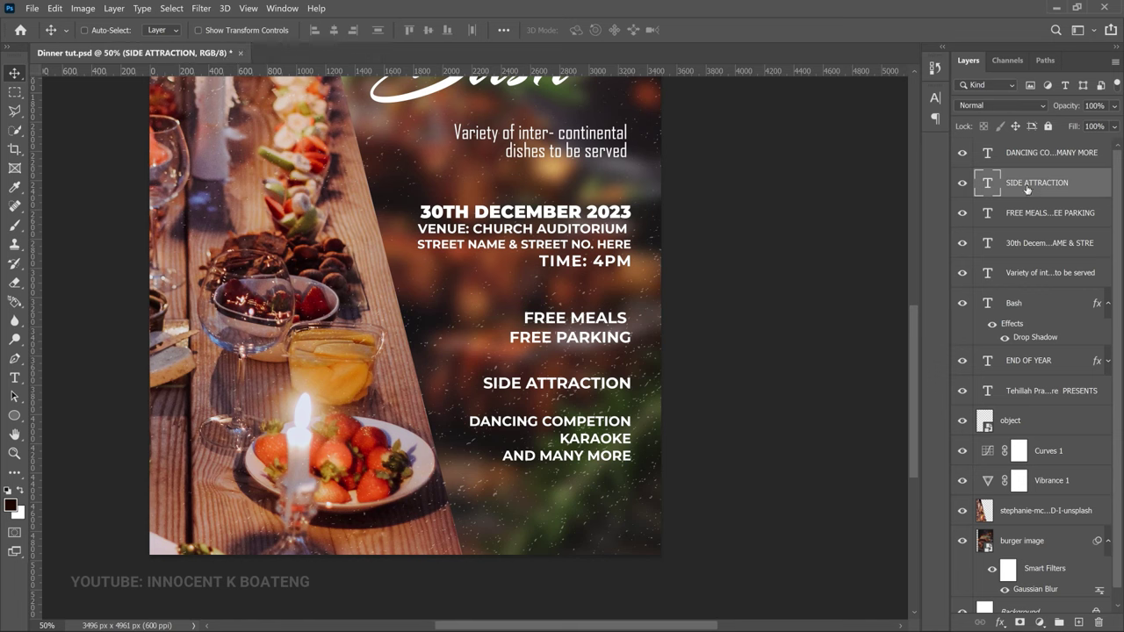
key(u)
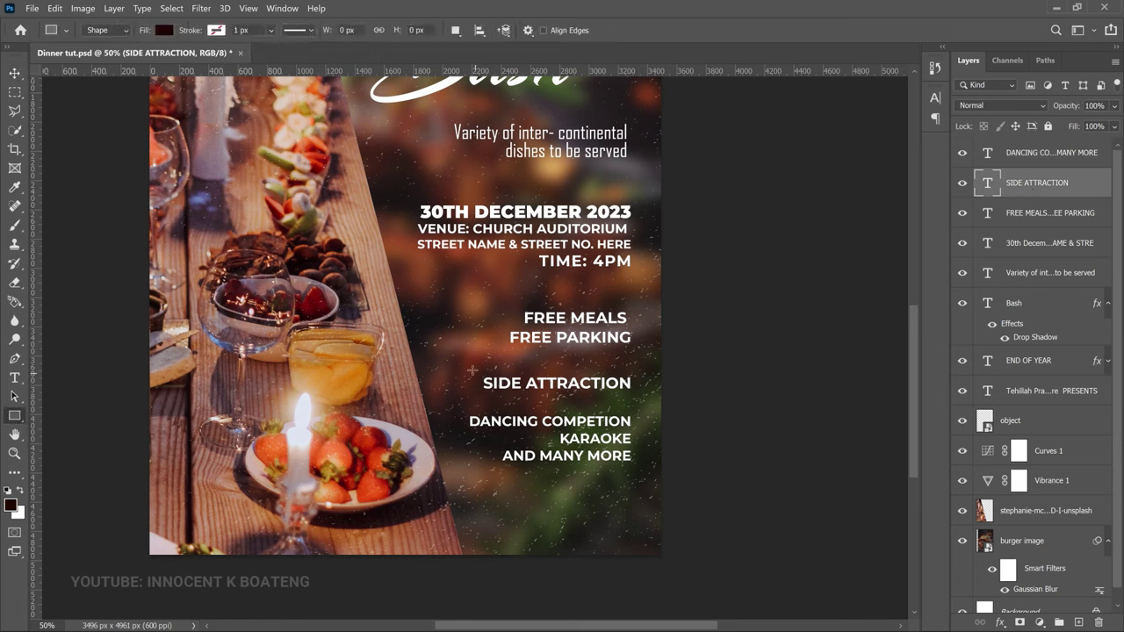
drag(472, 370, 631, 396)
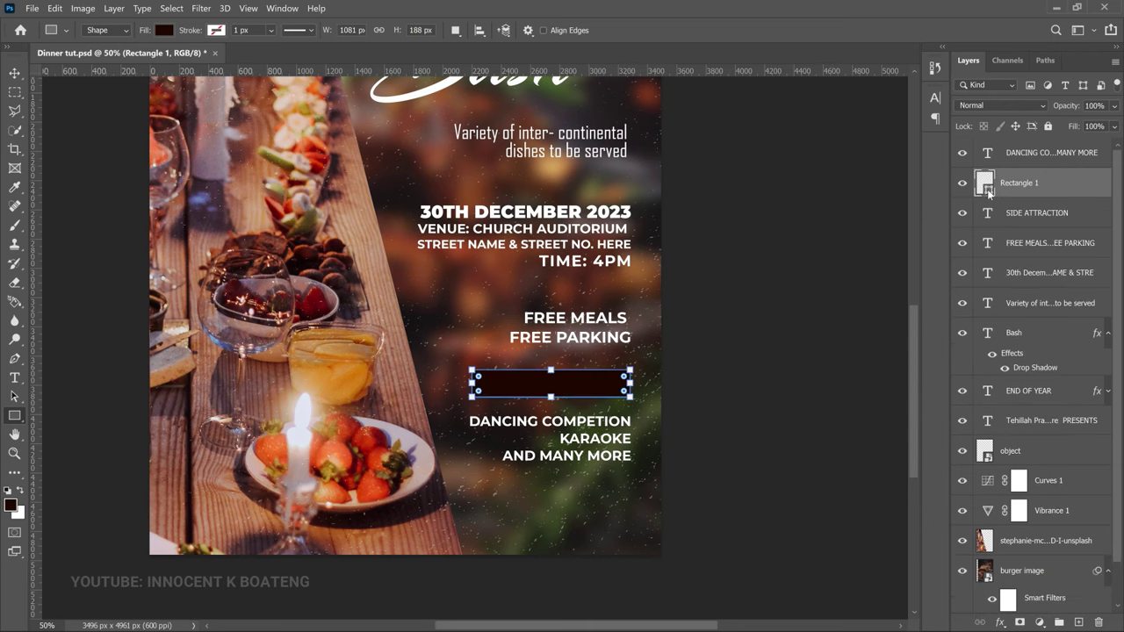
double_click(987, 187)
click(808, 233)
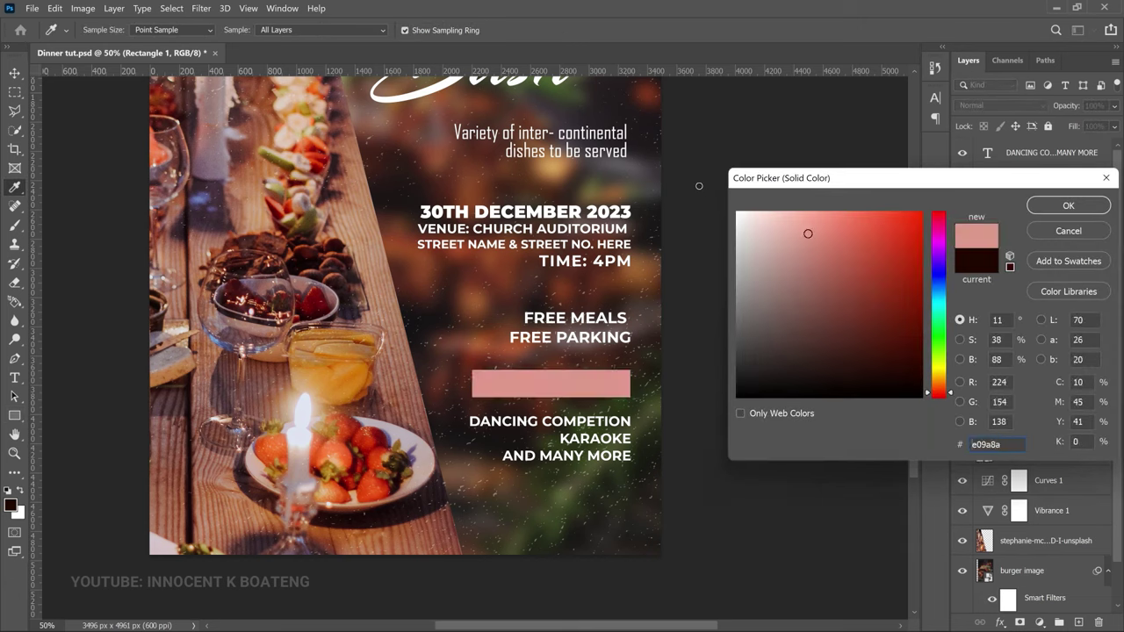
click(737, 212)
click(1067, 206)
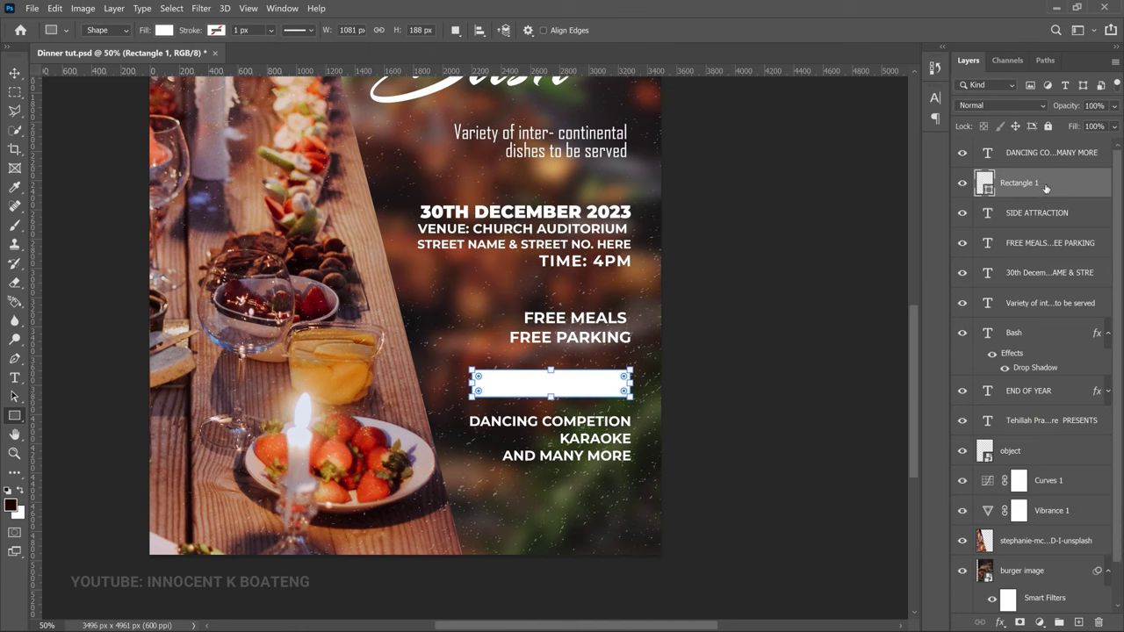
Place the white rectangle behind the "SIDE ATTRACTION" text and recolour the text dark brown (240b01)
drag(1047, 188, 1047, 222)
key(ctrl+bracketleft)
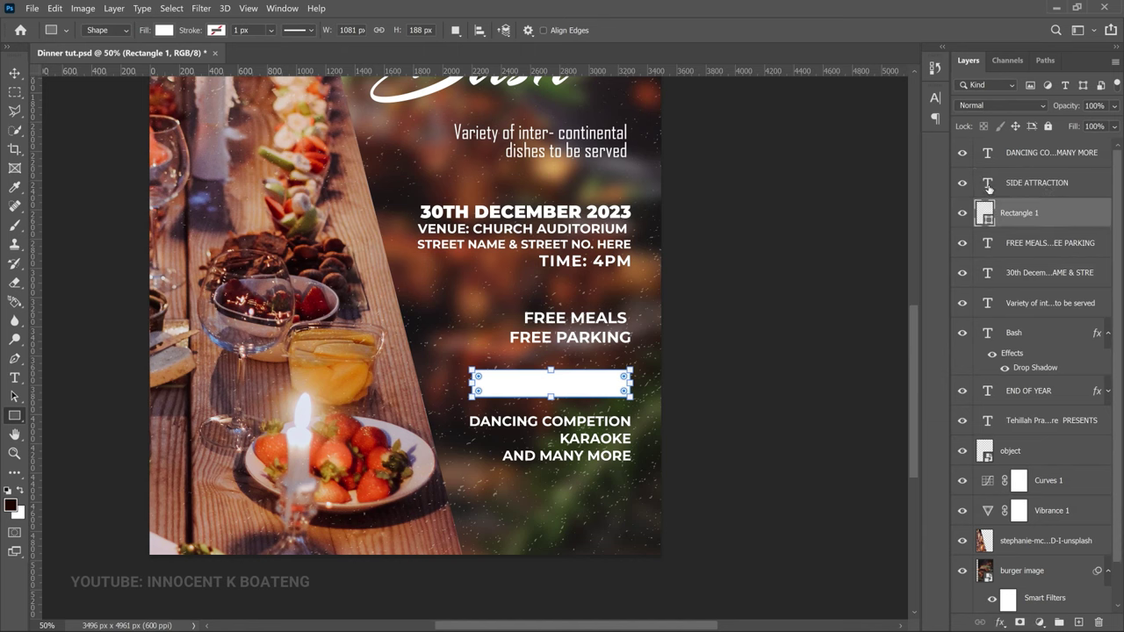
double_click(988, 184)
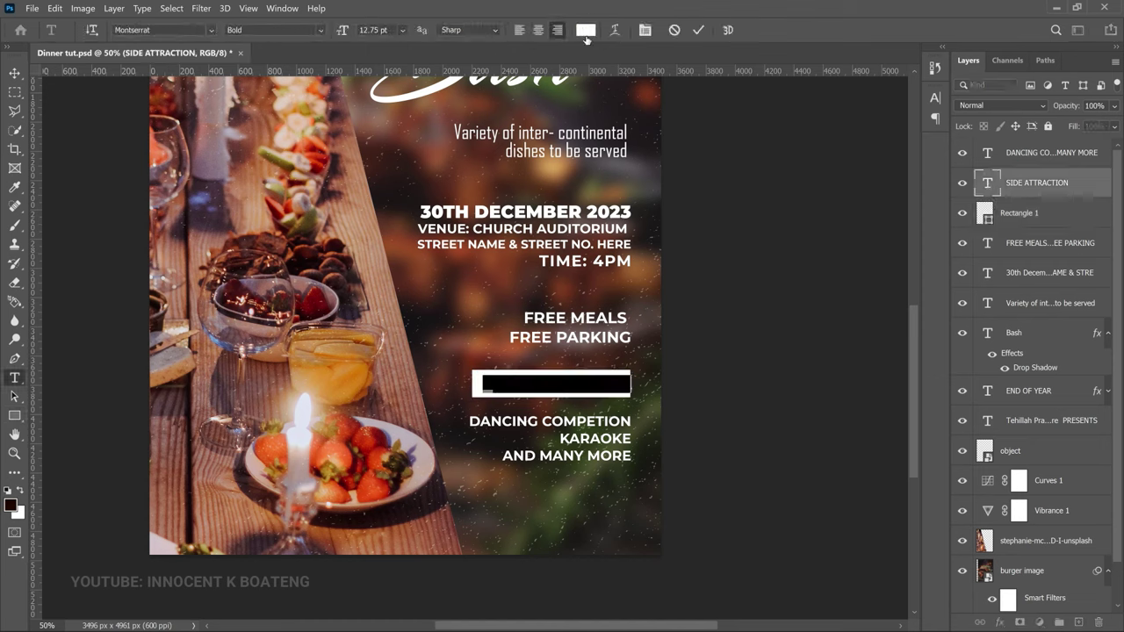
click(586, 31)
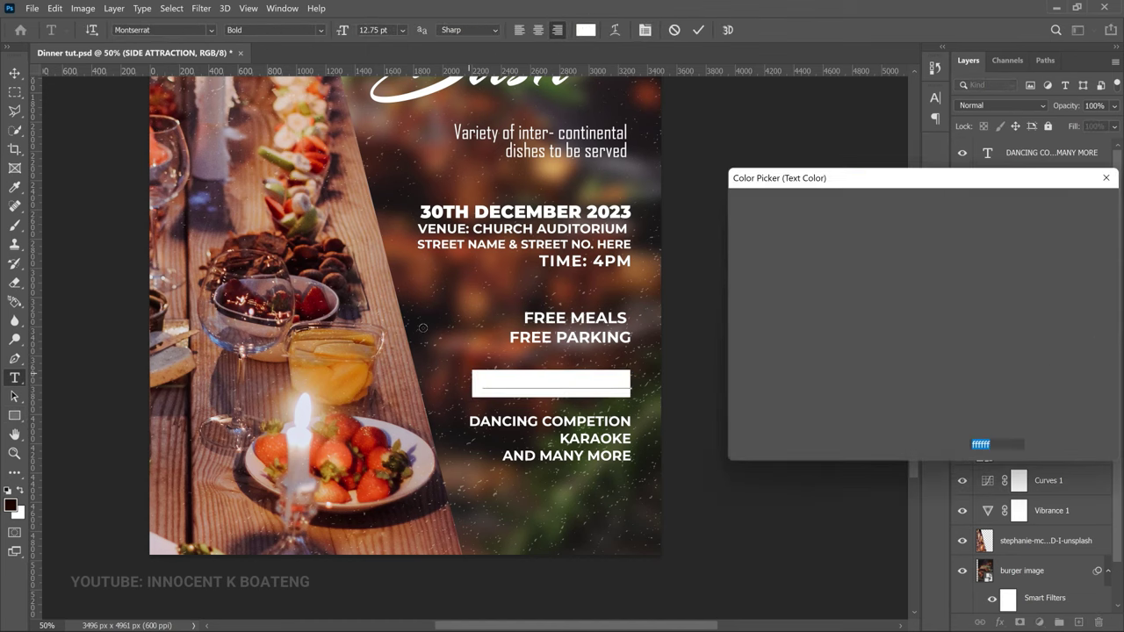
click(423, 328)
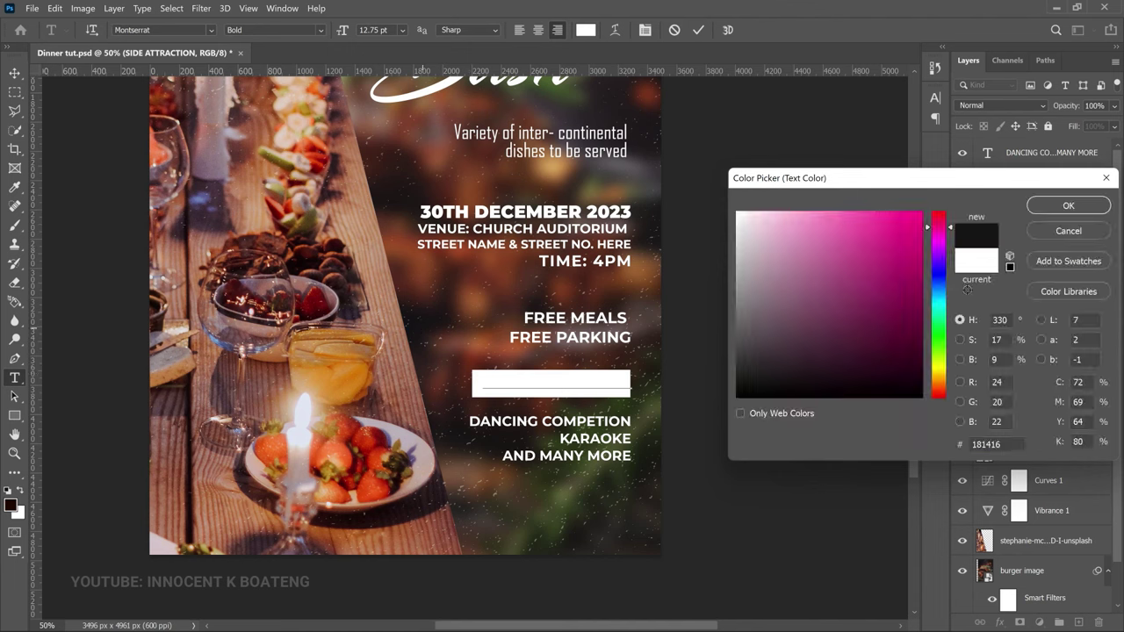
click(938, 390)
text(240b01)
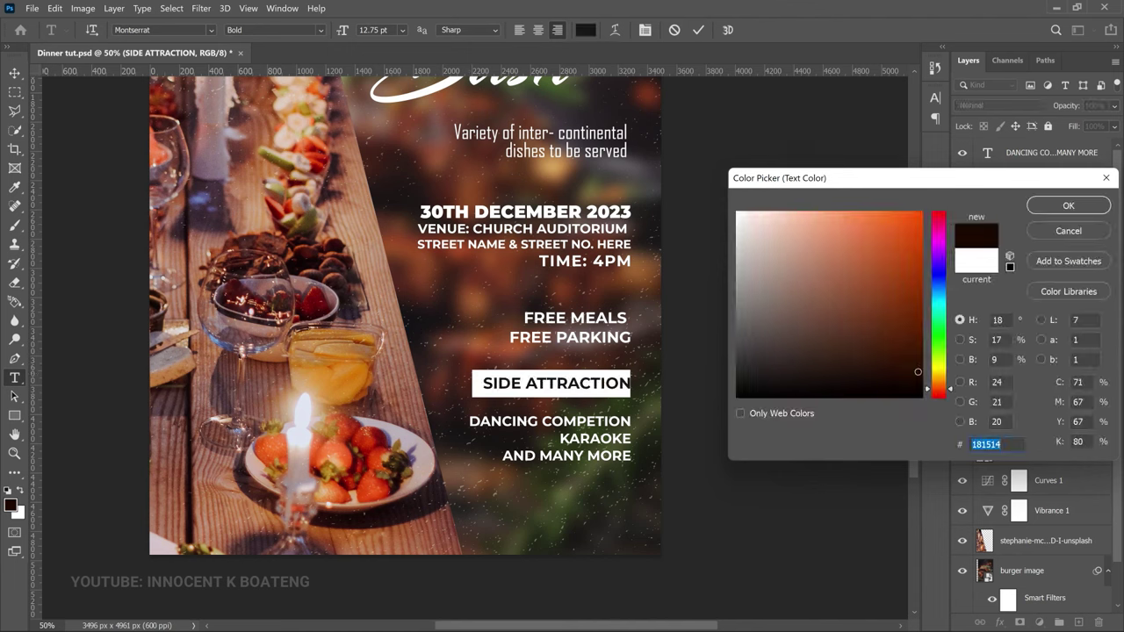
click(1046, 211)
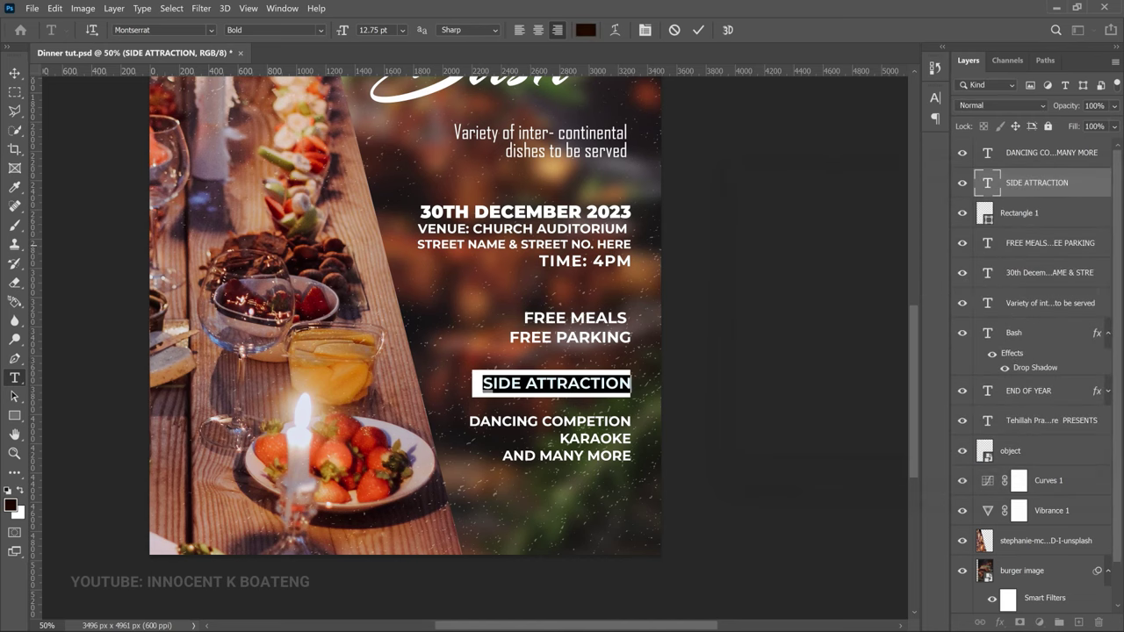
Nudge the "SIDE ATTRACTION" text left until it sits centred horizontally in the white rectangle
click(15, 75)
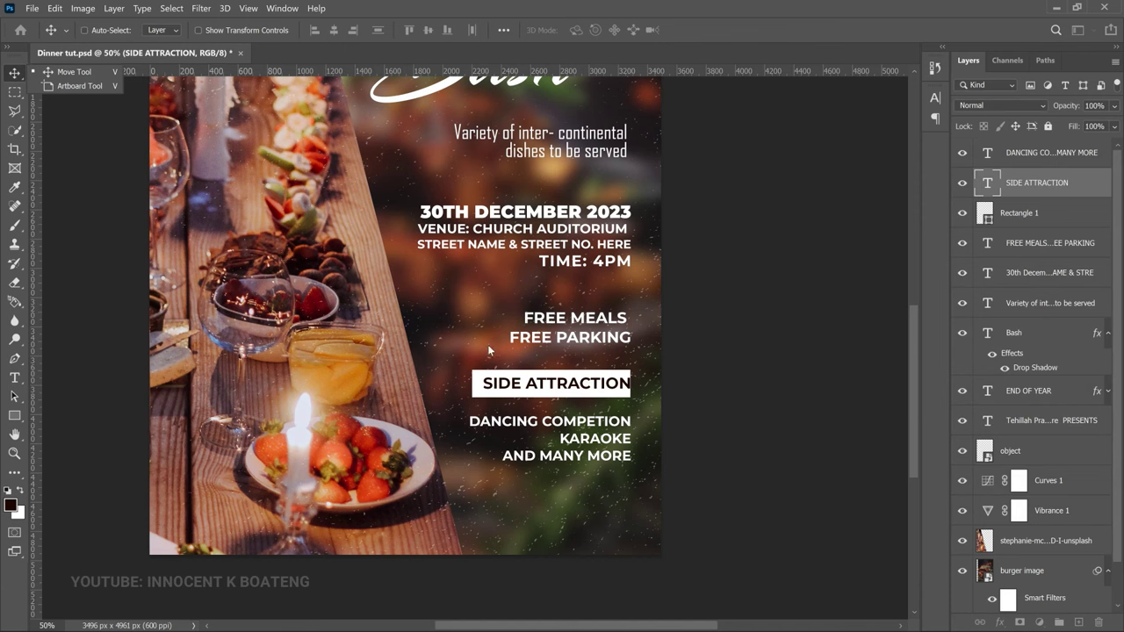
click(491, 400)
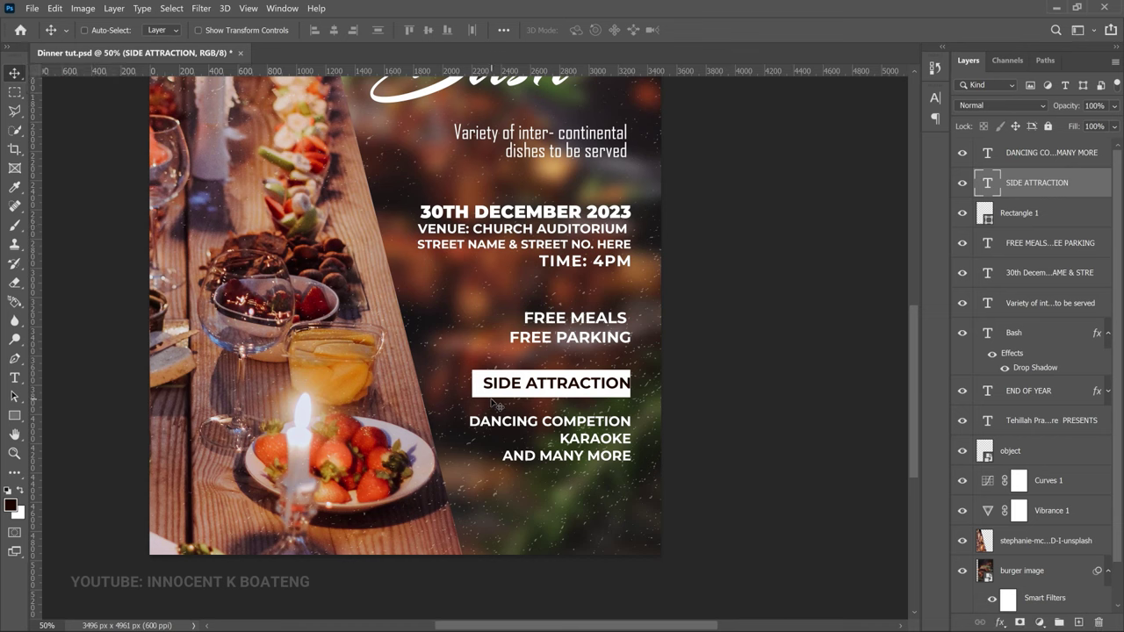
key(Left)
key(Left)
key(Left)
key(Left)
key(Left)
key(Left)
key(Left)
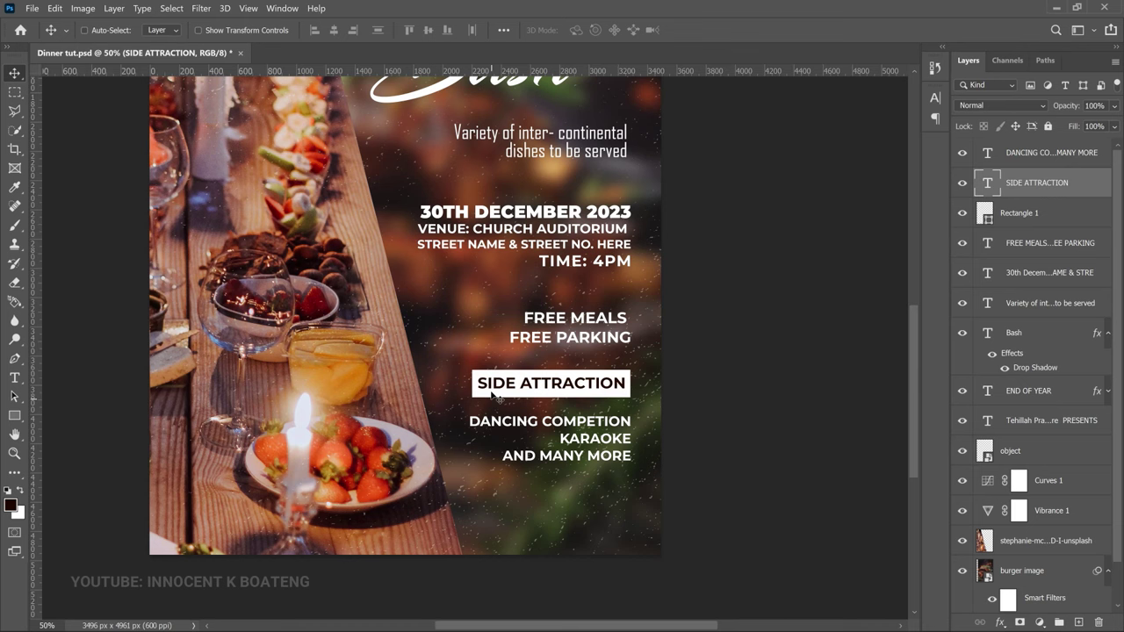
Collapse the "Bash" layer's effects and group the "DANCING COMPETION" text, the "SIDE ATTRACTION" text and its white rectangle
click(1106, 335)
click(1067, 272)
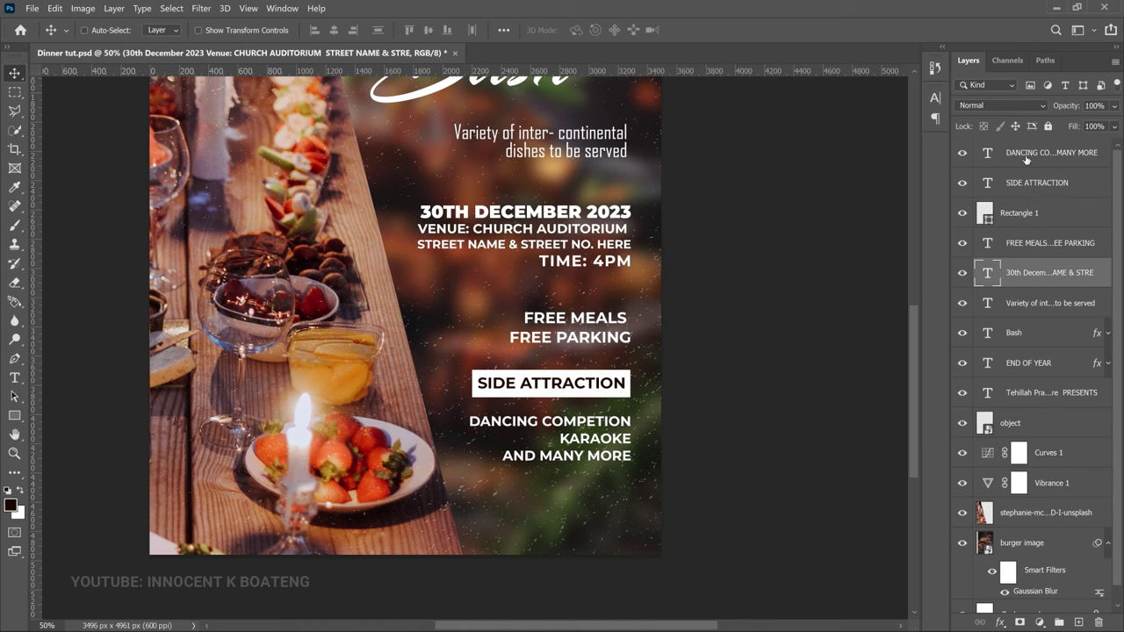
shift+click(1025, 159)
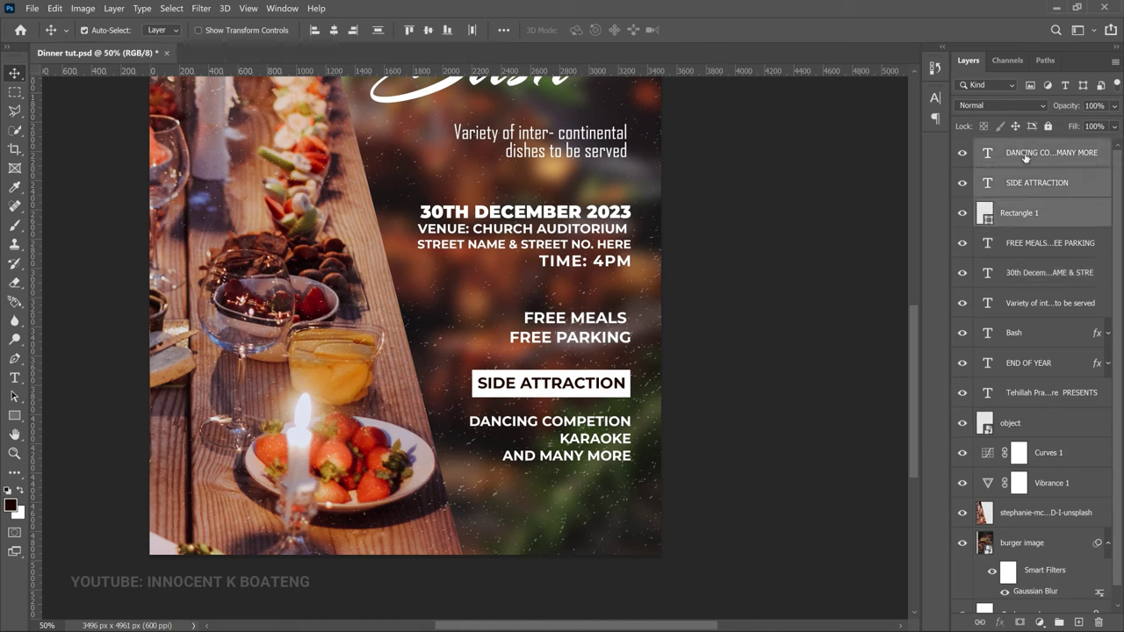
key(ctrl+g)
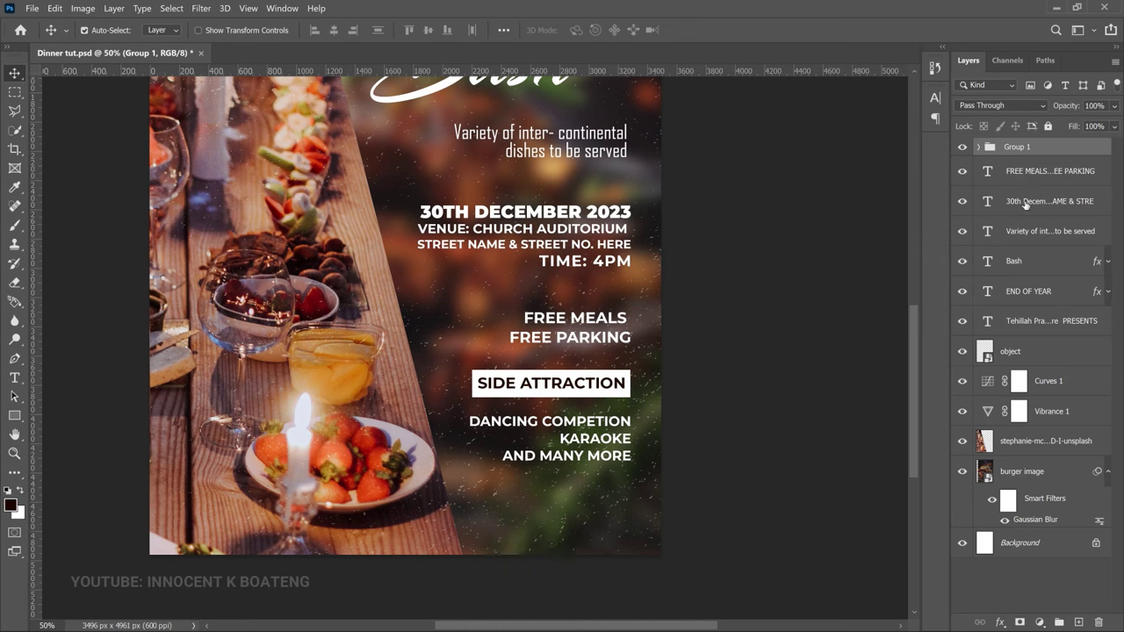
Distribute the attractions group, the "FREE MEALS" text, the event details and the "Variety of inter- continental dishes" text evenly in vertical spacing
click(1036, 171)
shift+click(1025, 203)
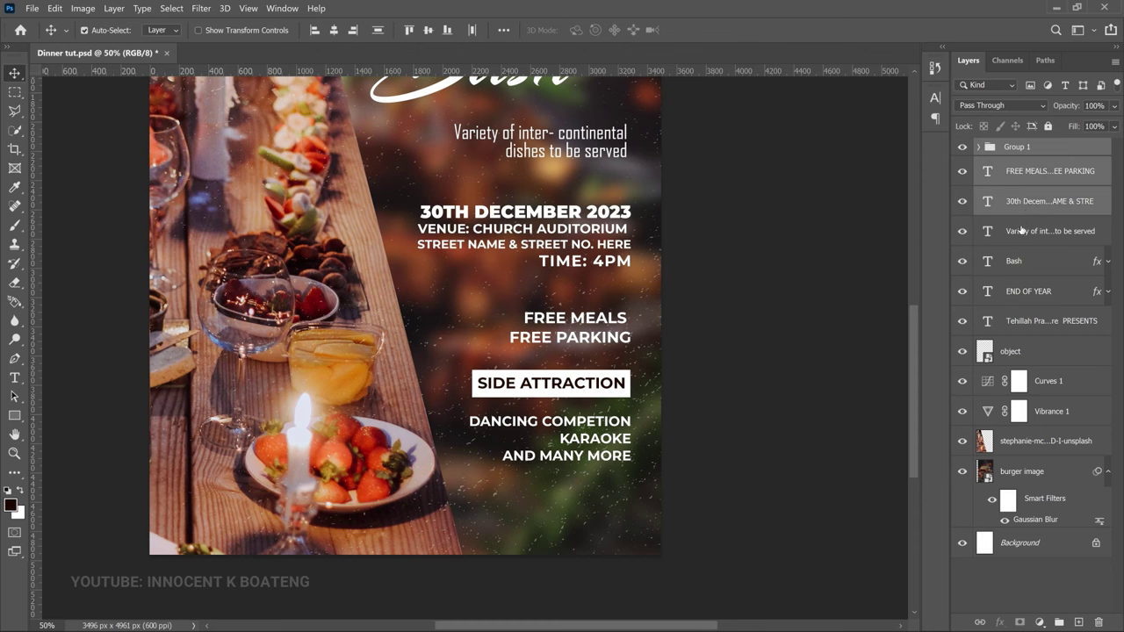
shift+click(1021, 231)
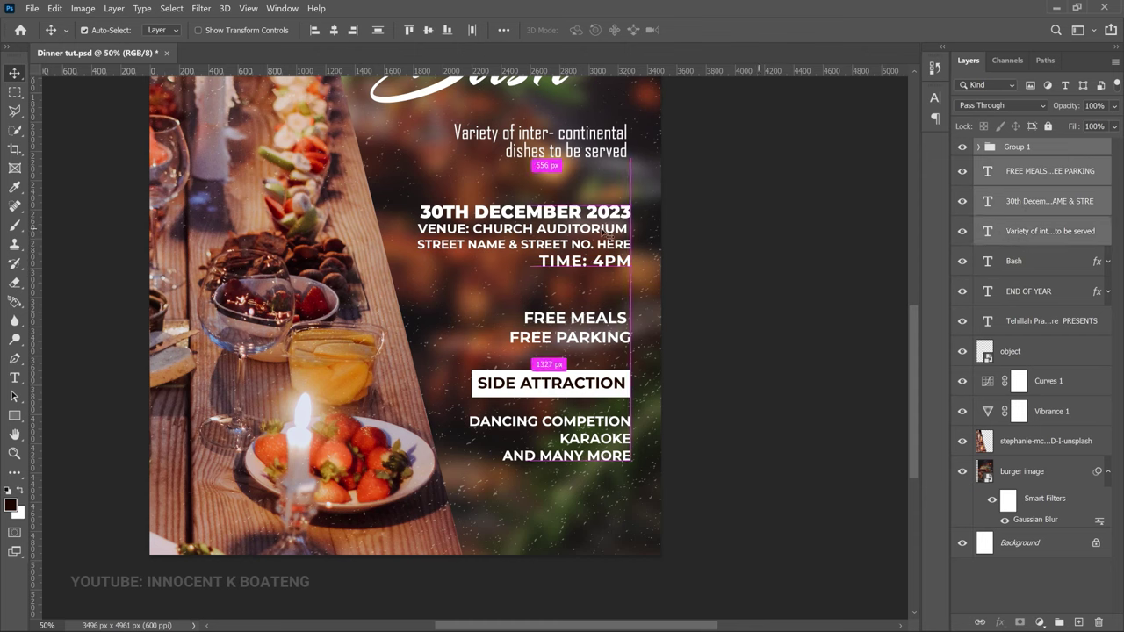
click(114, 8)
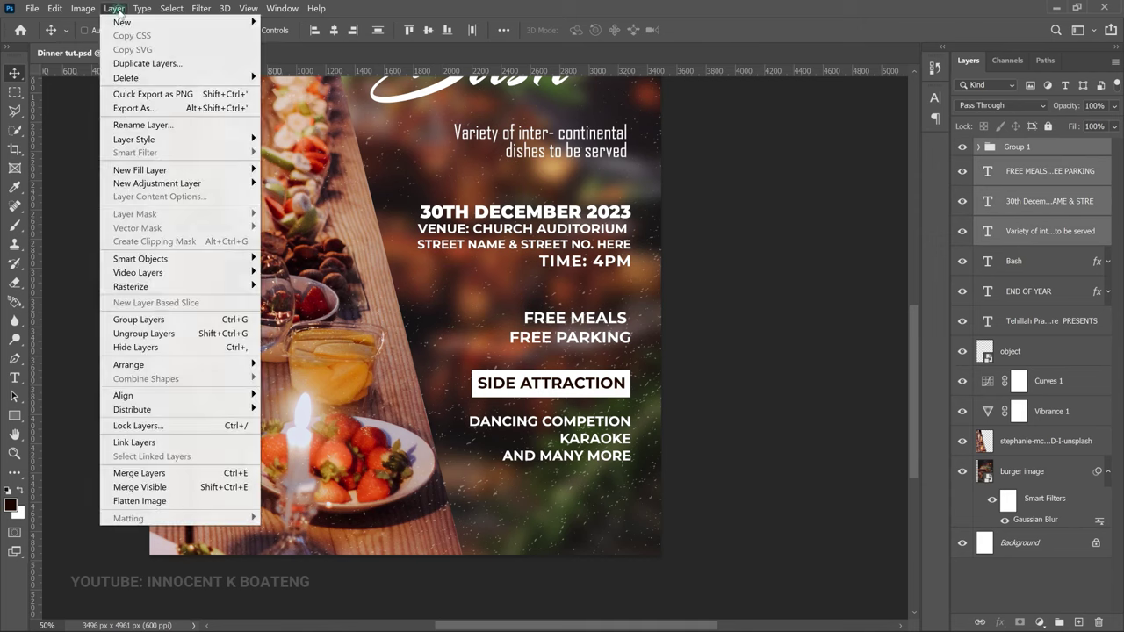
mouse_move(175, 413)
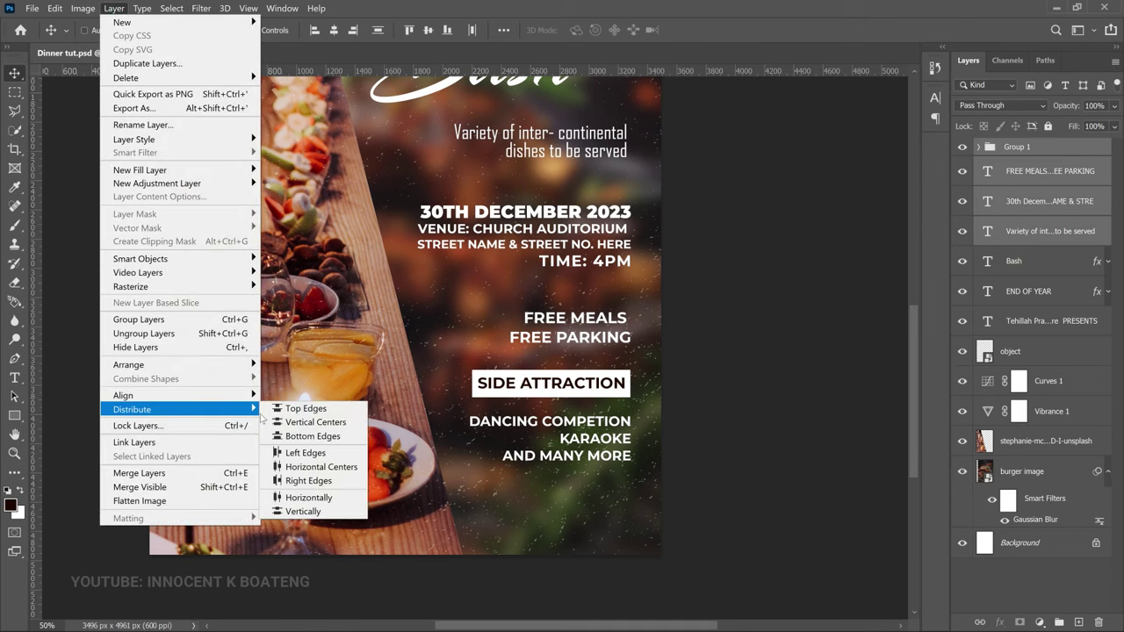
click(307, 512)
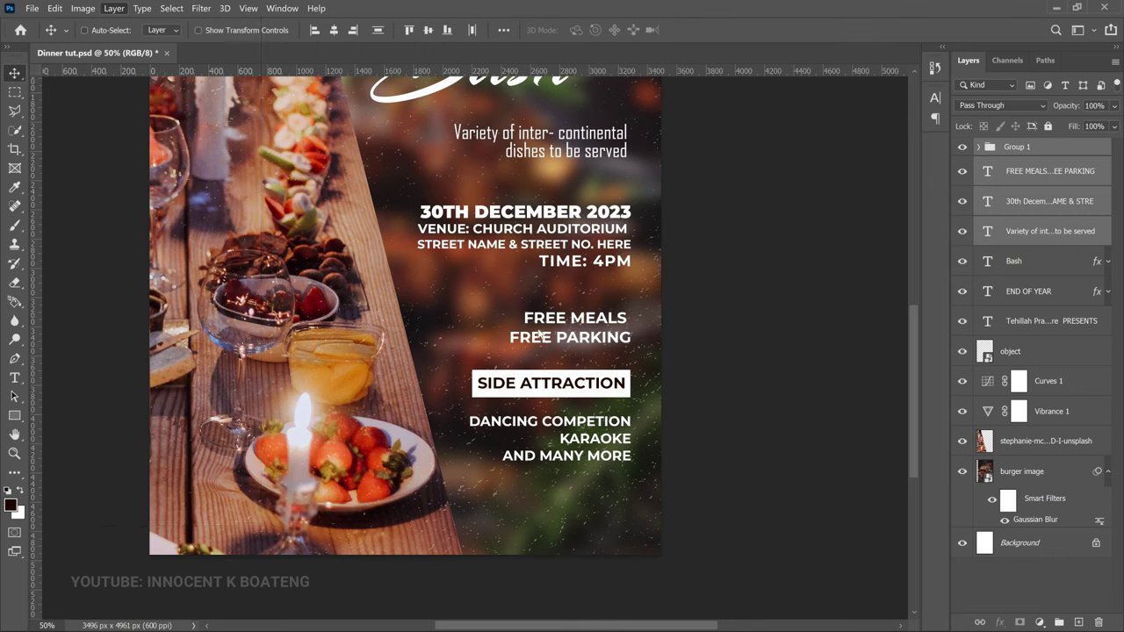
drag(539, 327, 545, 315)
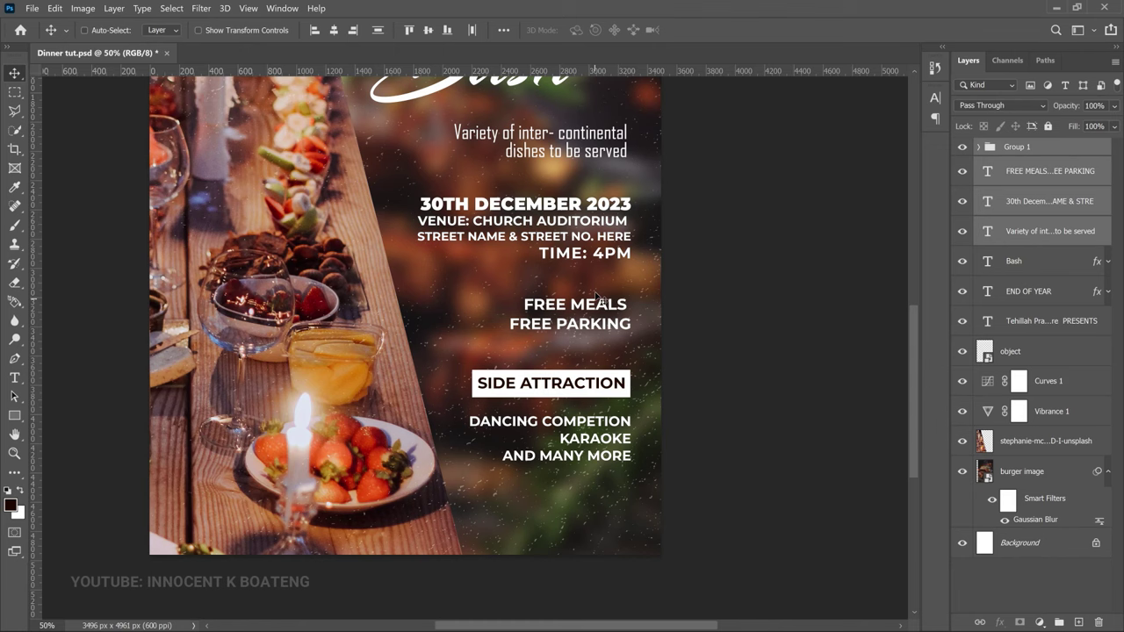
Place the green check mark image from the End of Year Dinner Resources folder as an embedded object above the "FREE MEALS" text layer
key(ctrl)
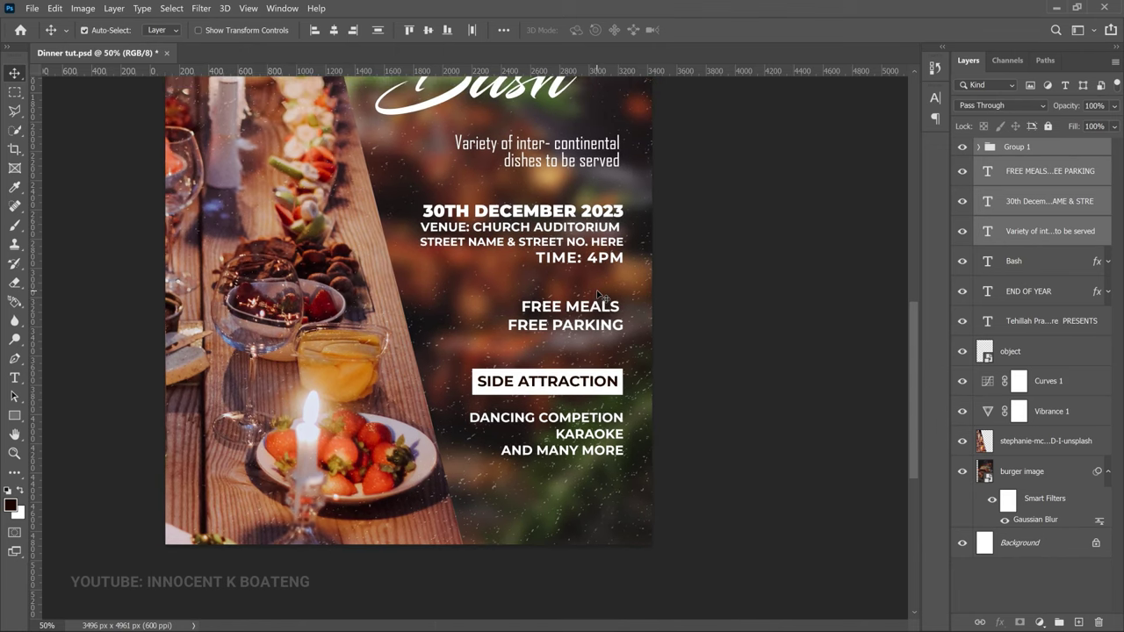
key(ctrl+minus)
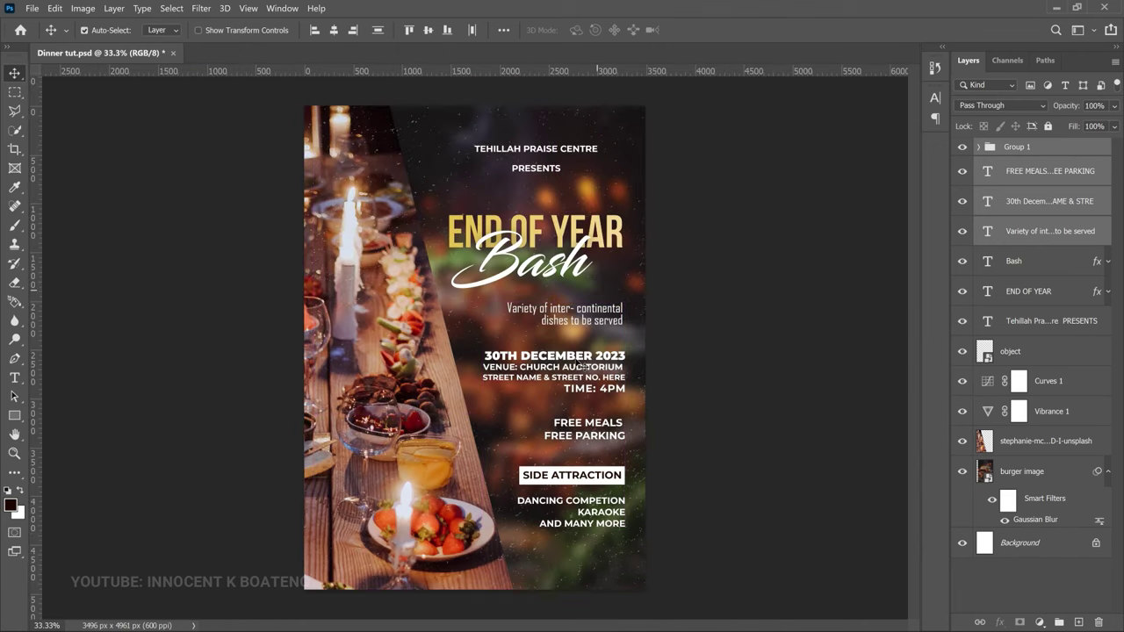
key(ctrl+1)
right_click(531, 389)
click(558, 397)
ctrl+click(558, 397)
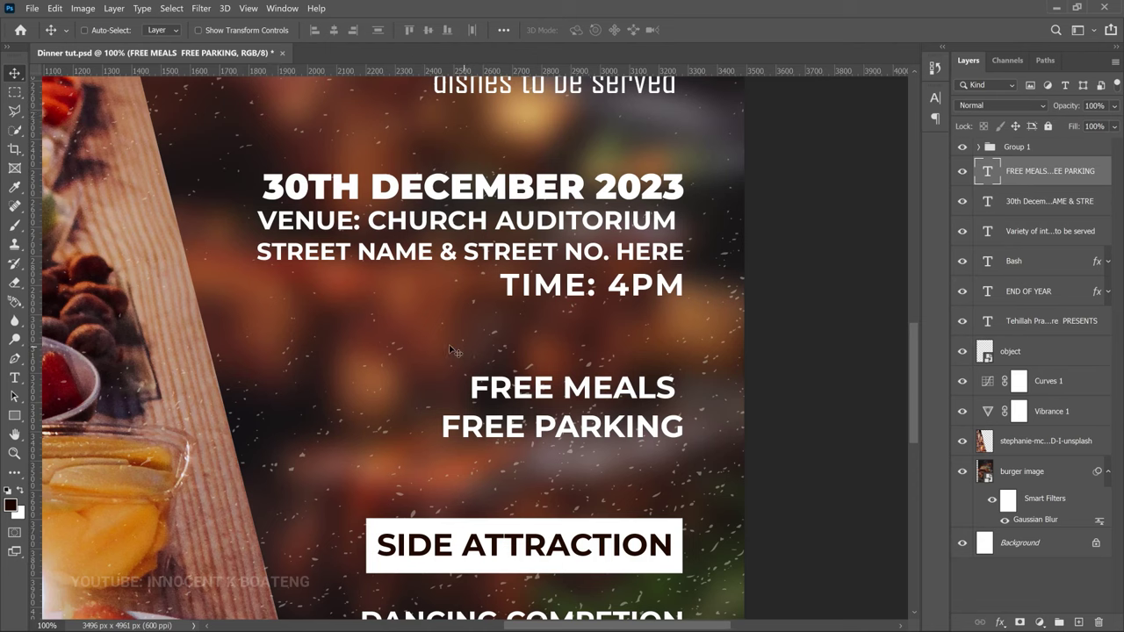
click(32, 10)
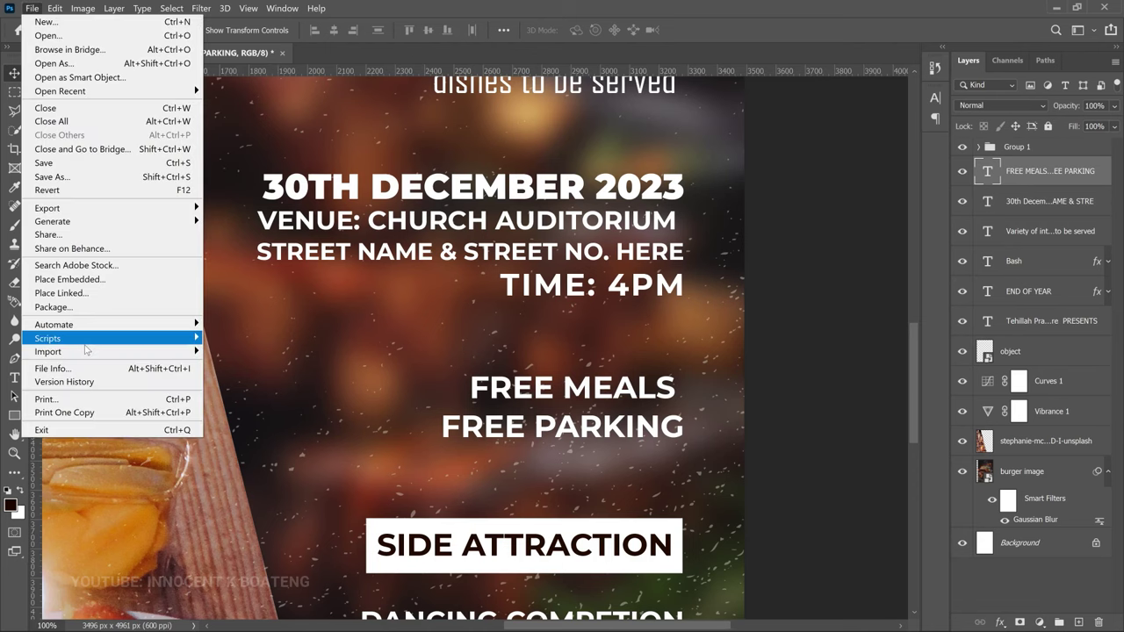
click(69, 280)
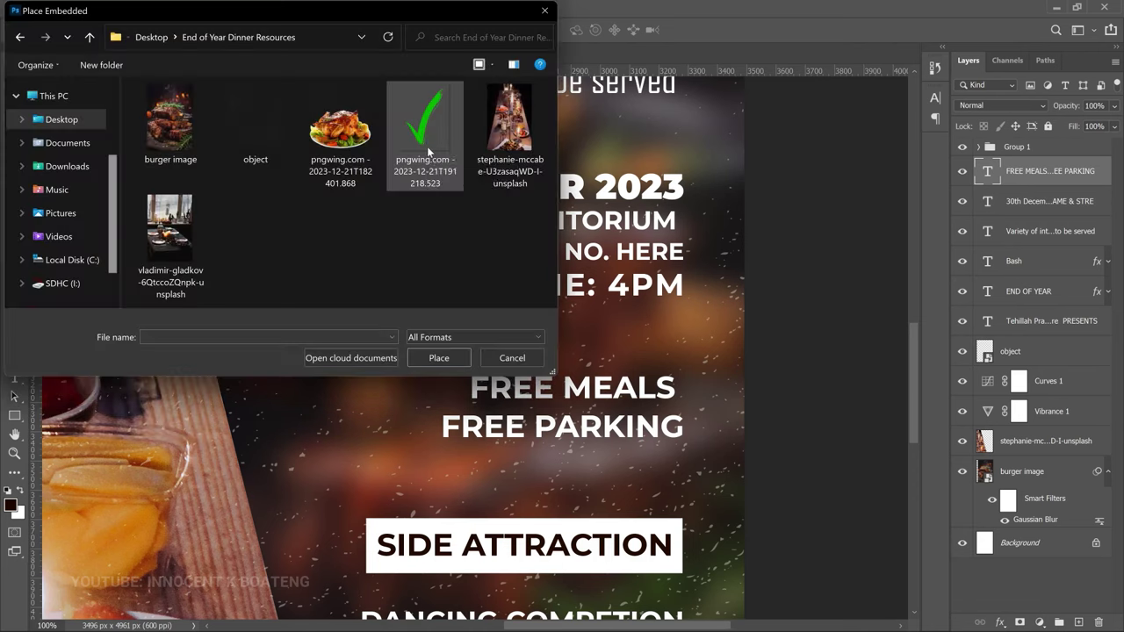
click(426, 146)
double_click(425, 147)
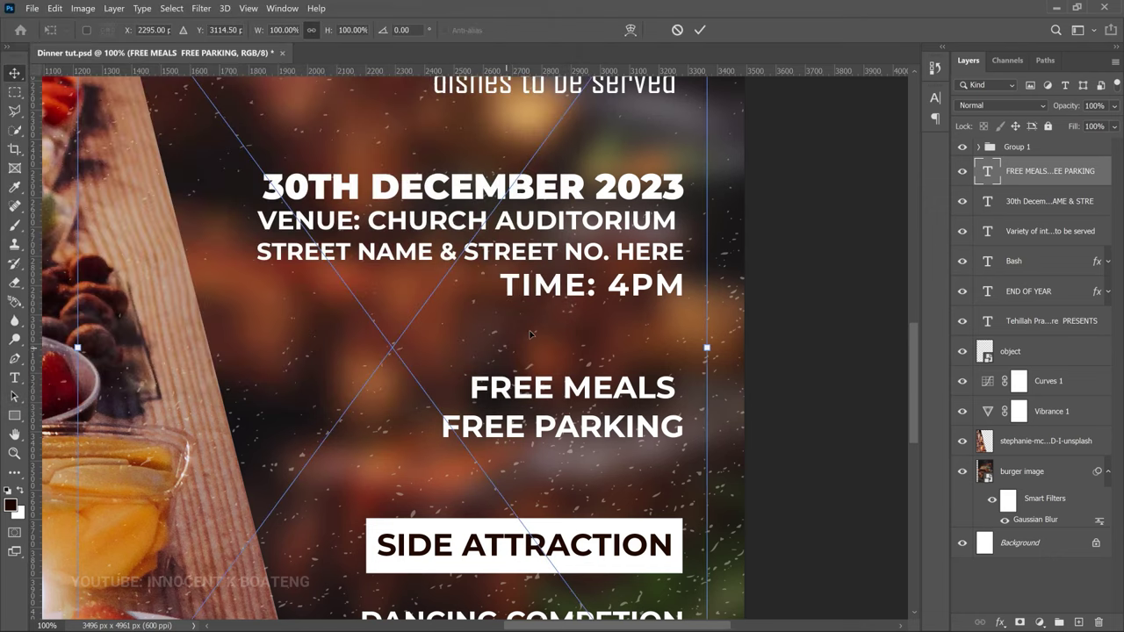
Scale the check mark down to about the text height and position it just before "FREE MEALS"
drag(632, 115, 402, 461)
key(Return)
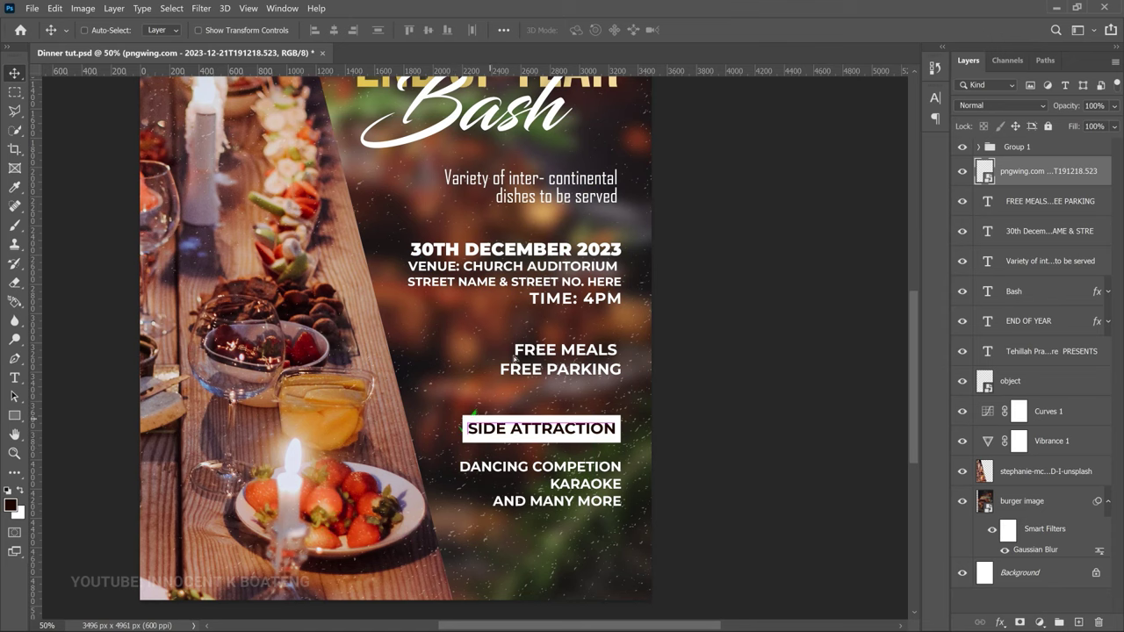
scroll(516, 358, up, 4)
drag(392, 319, 477, 241)
key(ctrl+t)
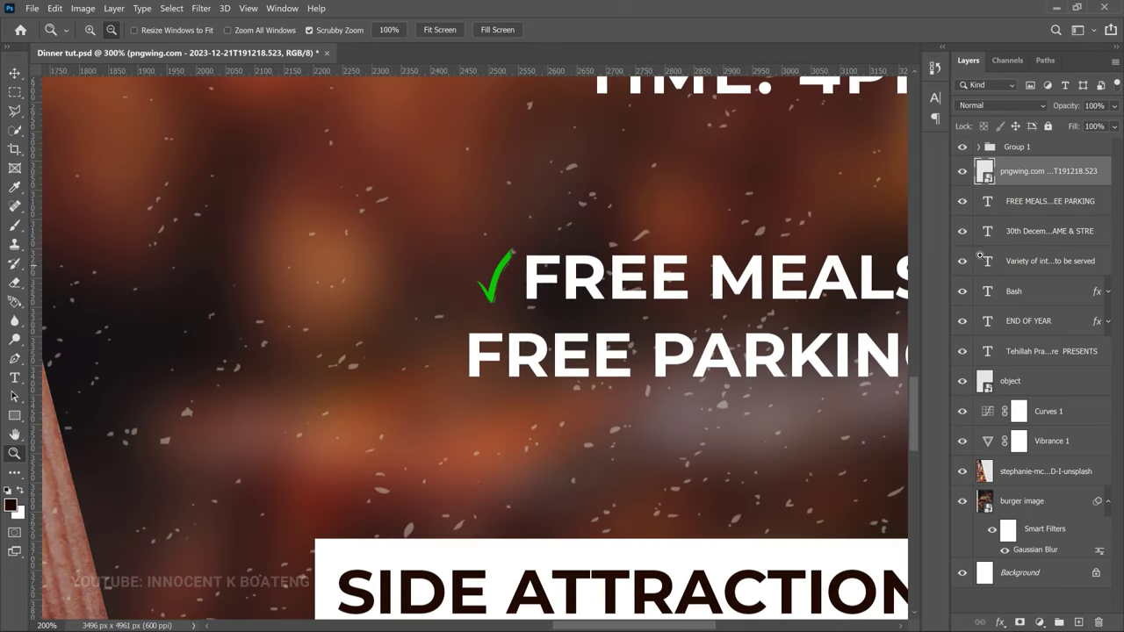
Add a white Color Overlay at 100% opacity to the check mark layer
right_click(1050, 178)
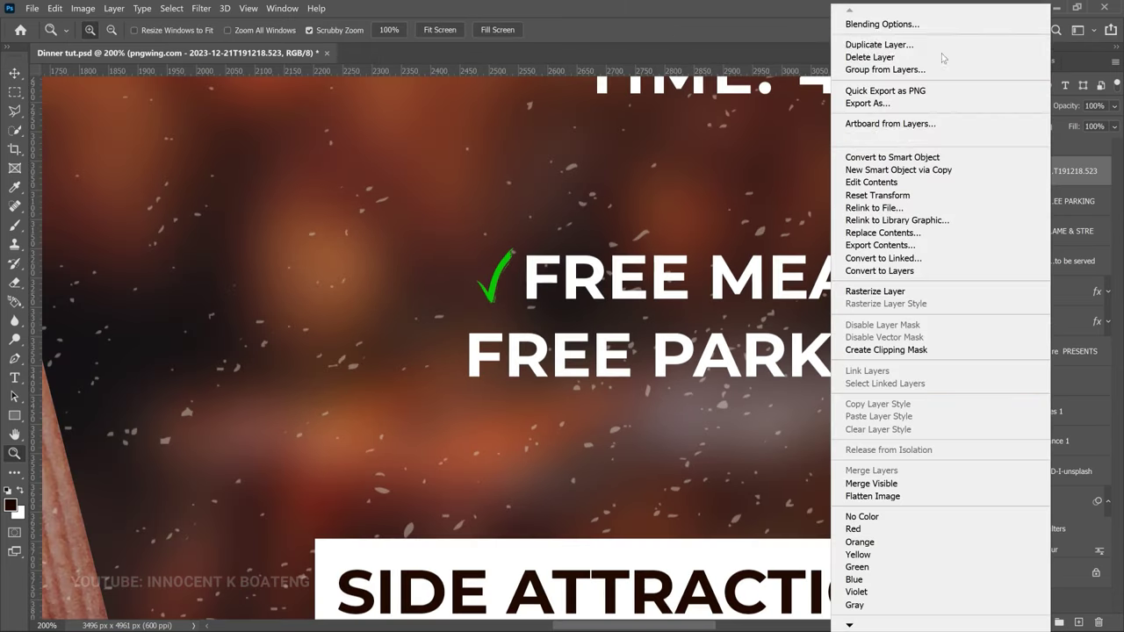
click(920, 24)
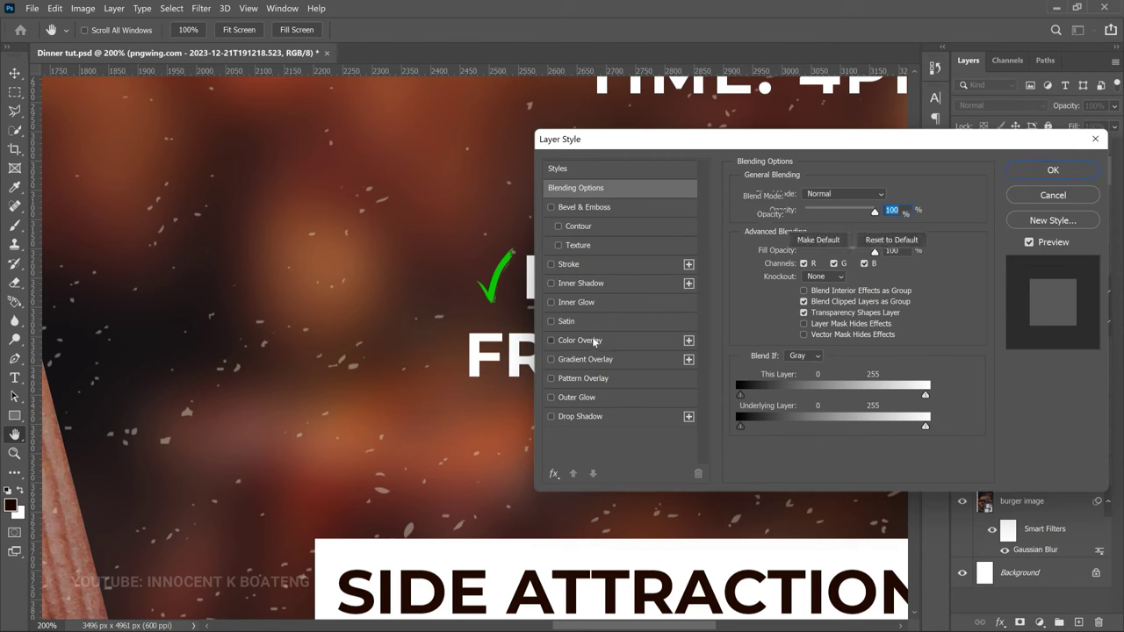
click(593, 339)
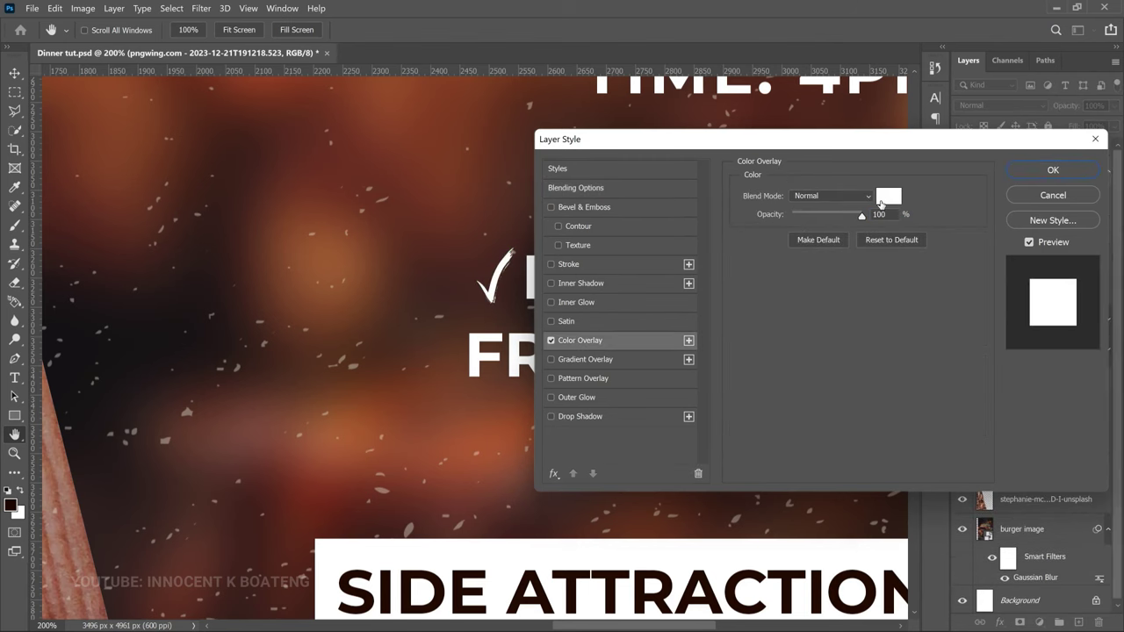
click(884, 193)
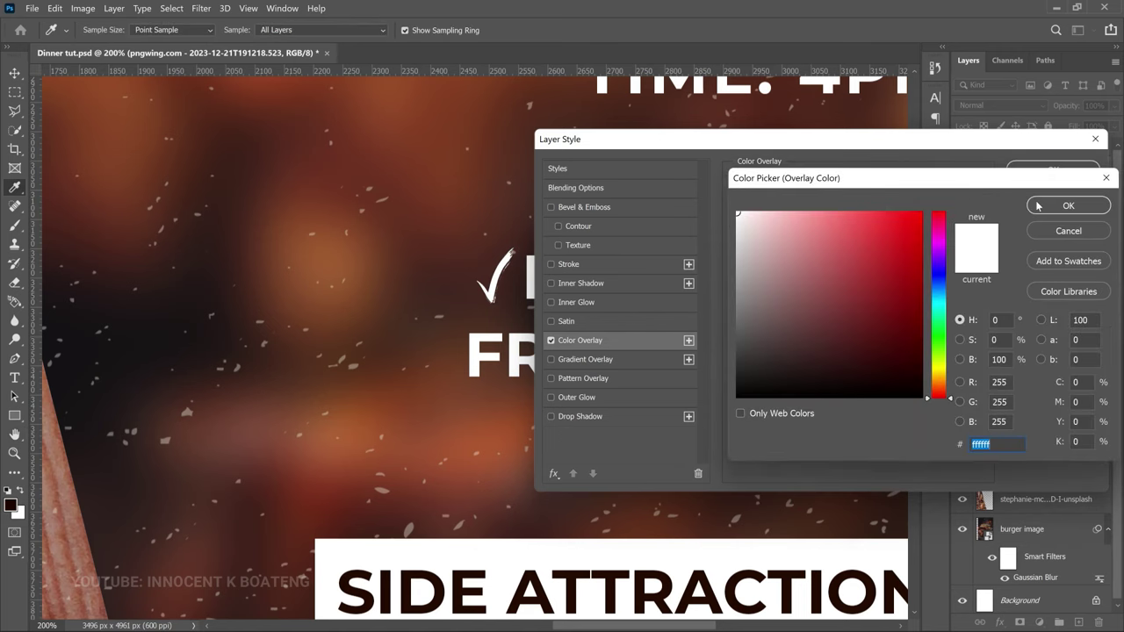
text(ee0000)
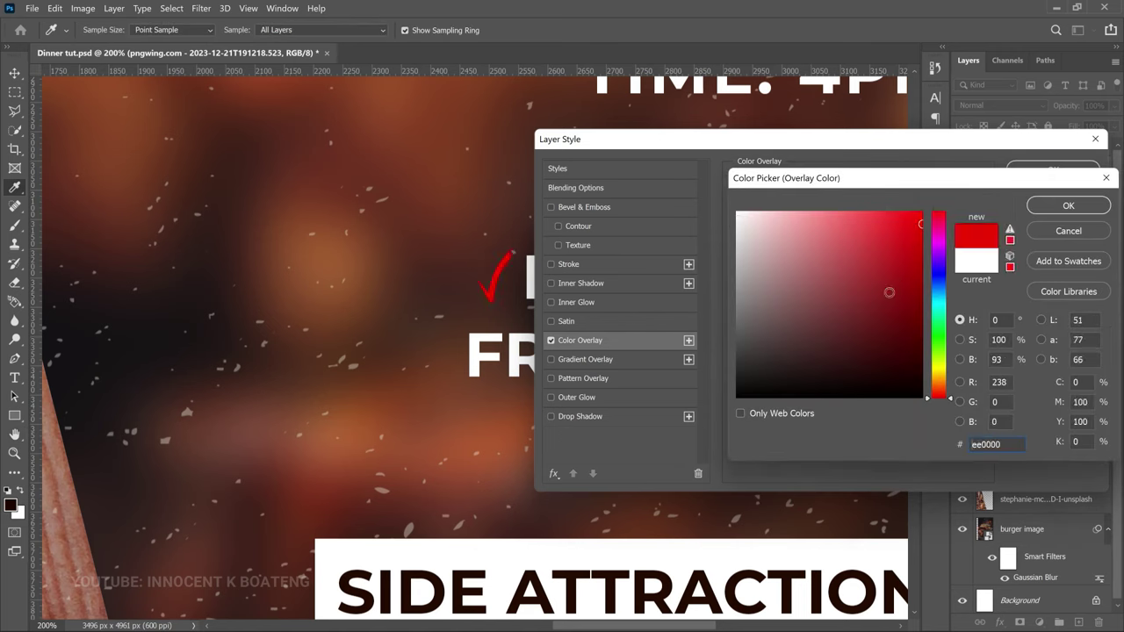
click(815, 306)
click(920, 213)
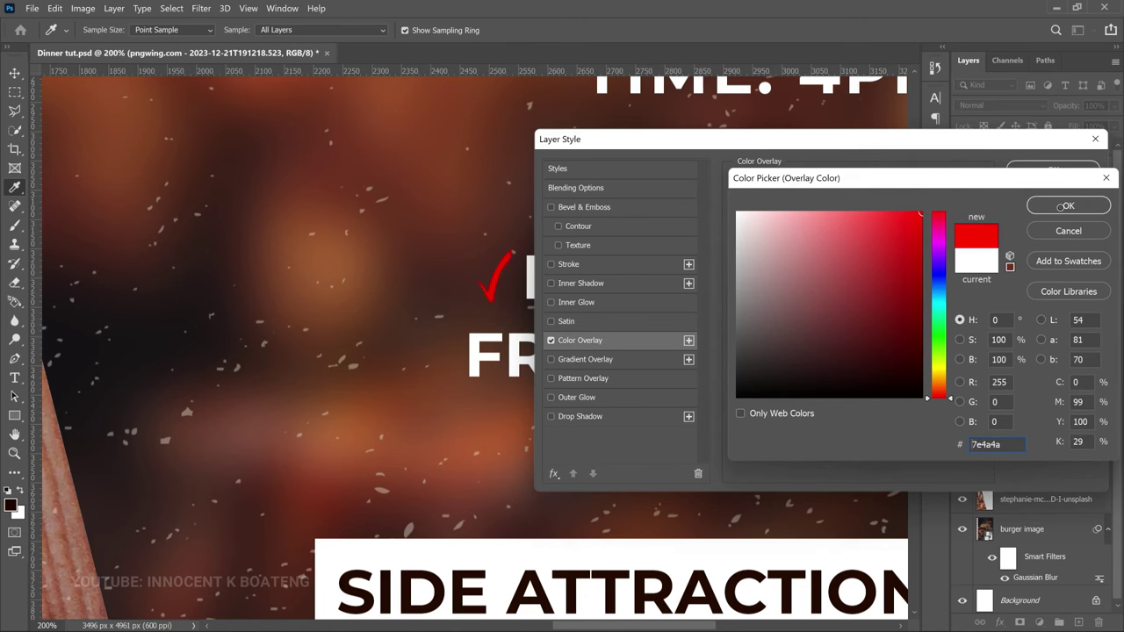
key(Escape)
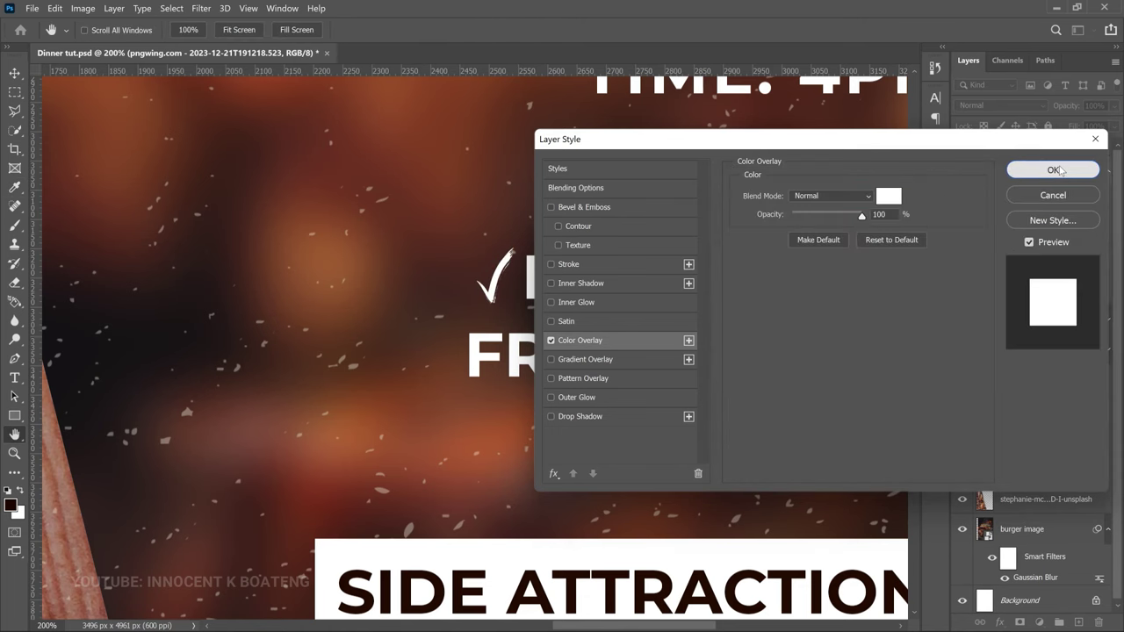
Apply the check mark's layer style and place a duplicate of the check mark just before "FREE PARKING"
click(1055, 170)
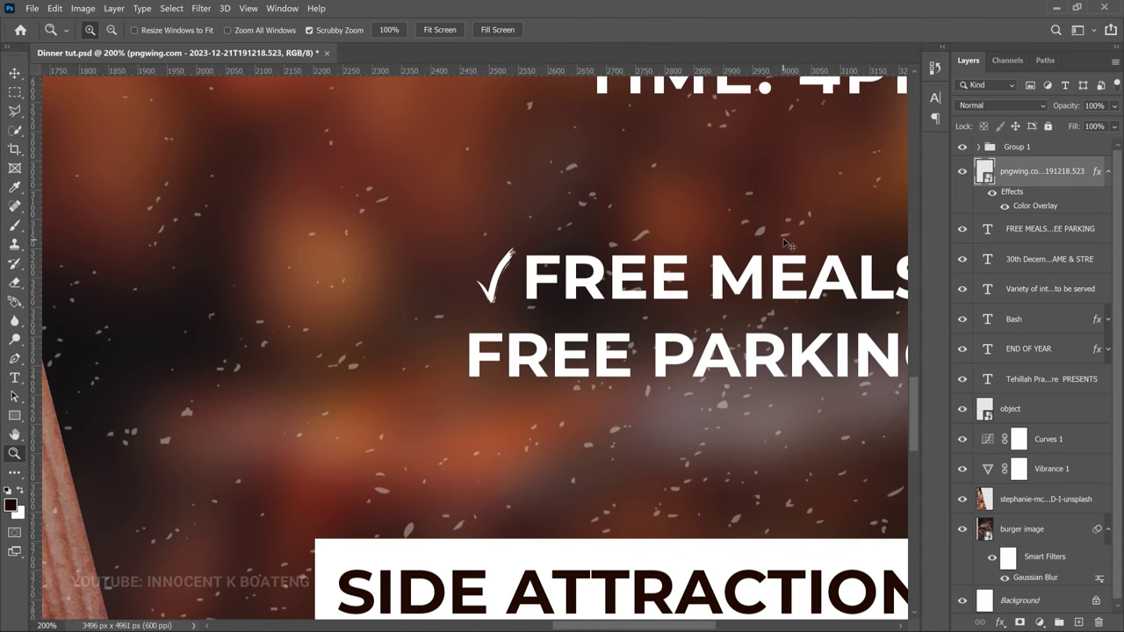
key(ctrl+j)
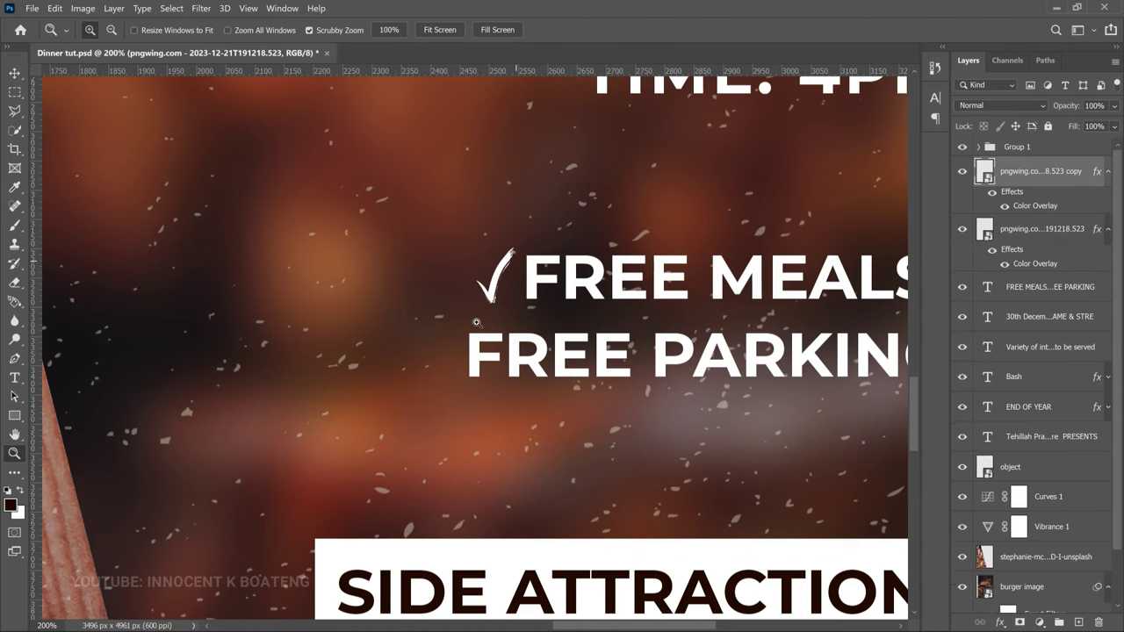
scroll(518, 279, up, 3)
key(v)
mouse_move(405, 430)
mouse_down()
mouse_move(393, 448)
mouse_move(396, 439)
mouse_up()
key(ctrl+0)
key(ctrl+minus)
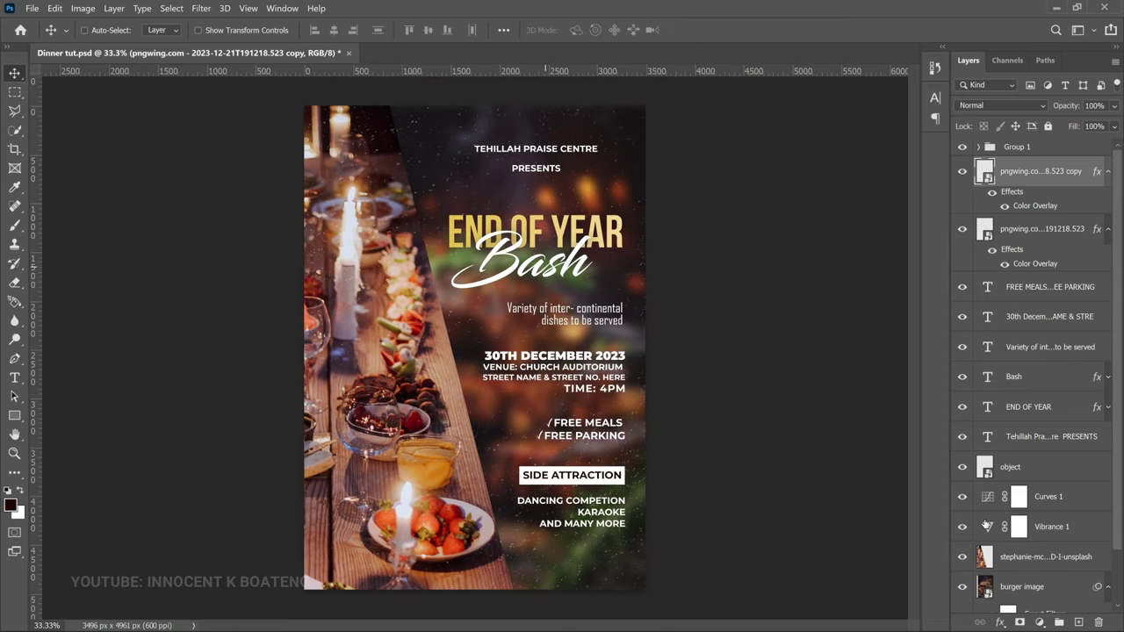
Review the settings of the Curves 1 and Vibrance 1 adjustment layers
scroll(986, 518, down, 1)
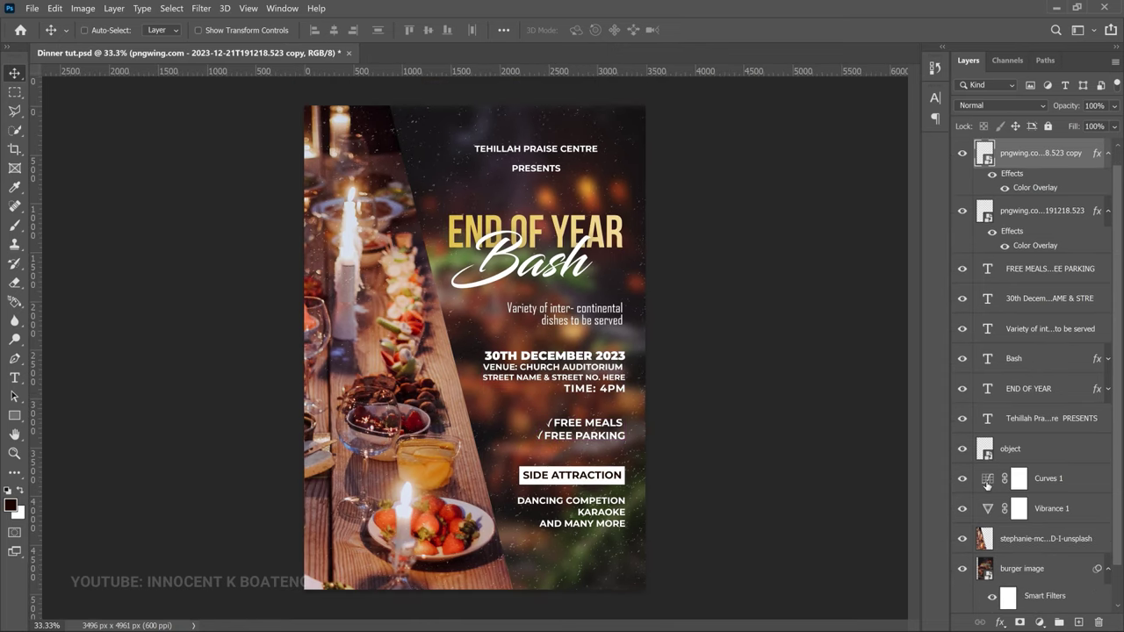
double_click(987, 481)
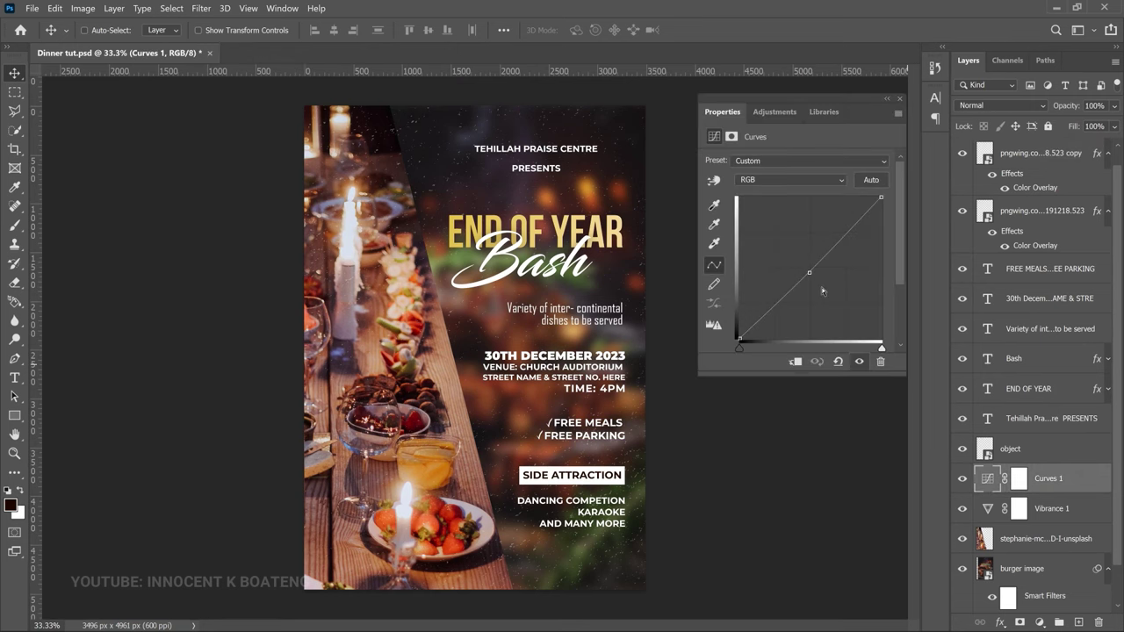
click(808, 271)
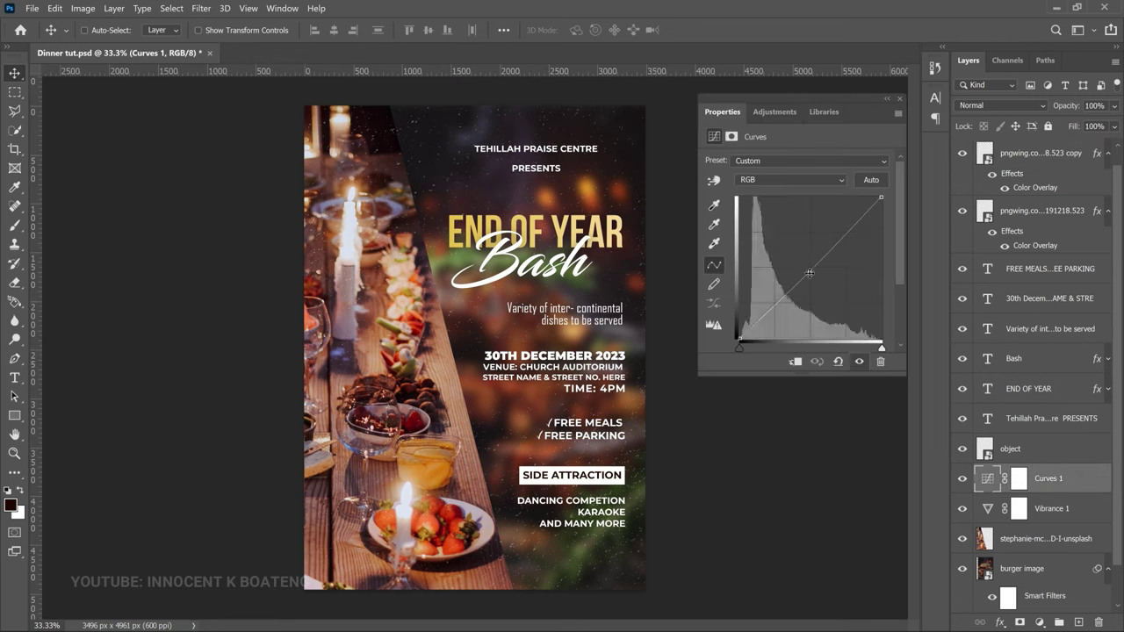
click(987, 508)
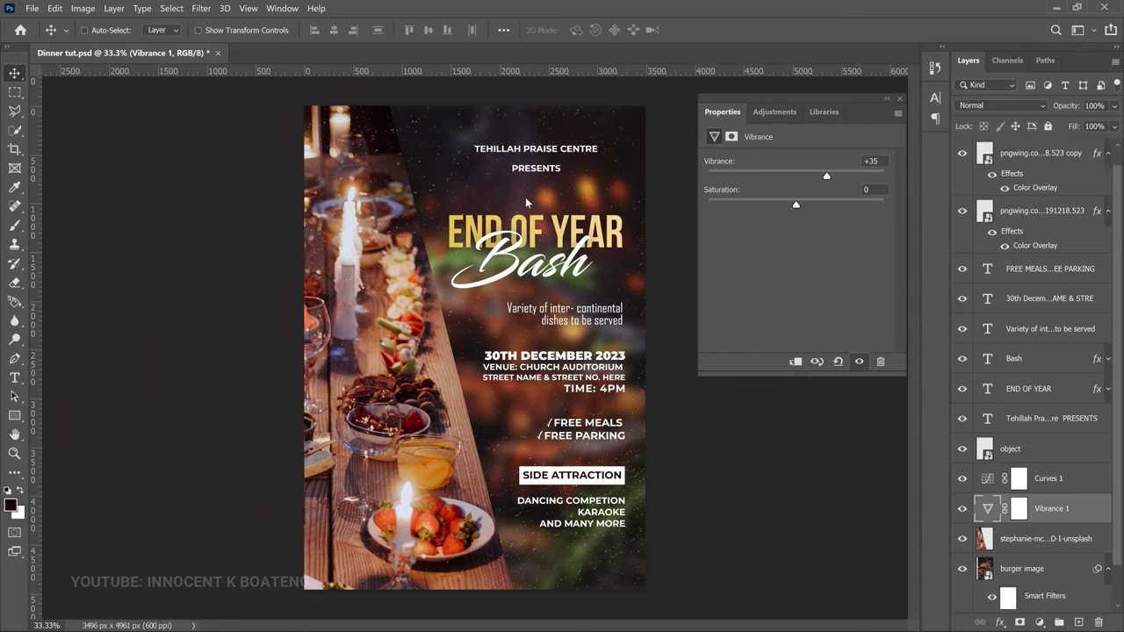
Correct the spelling of "COMPETION" to "COMPETITION" in the side attractions text
key(t)
scroll(561, 500, up, 3)
click(570, 484)
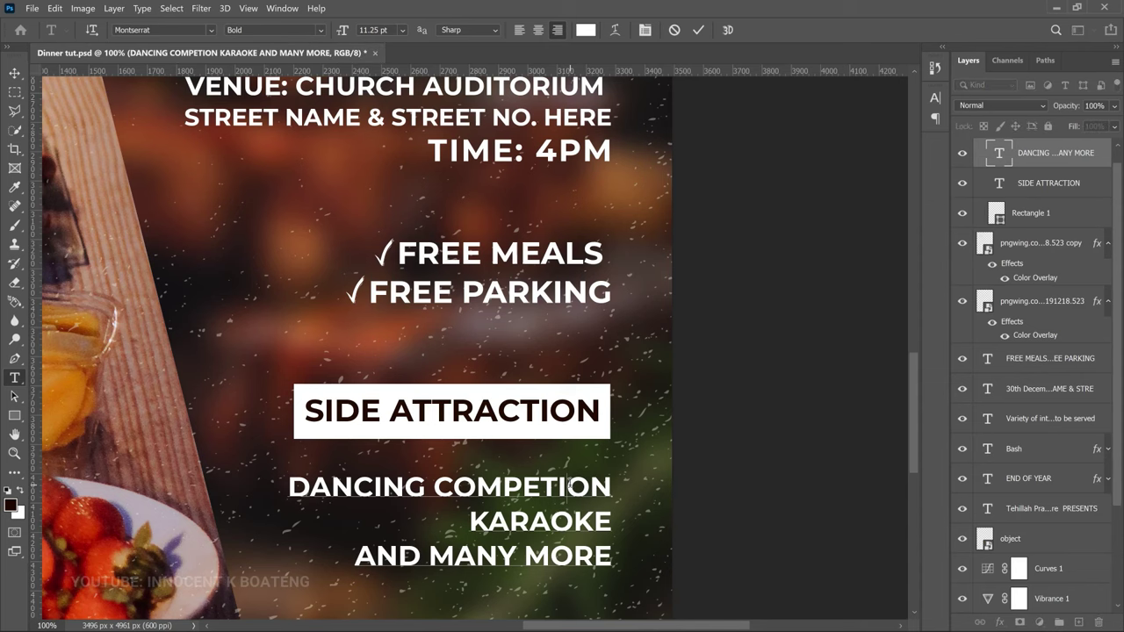
text(TI)
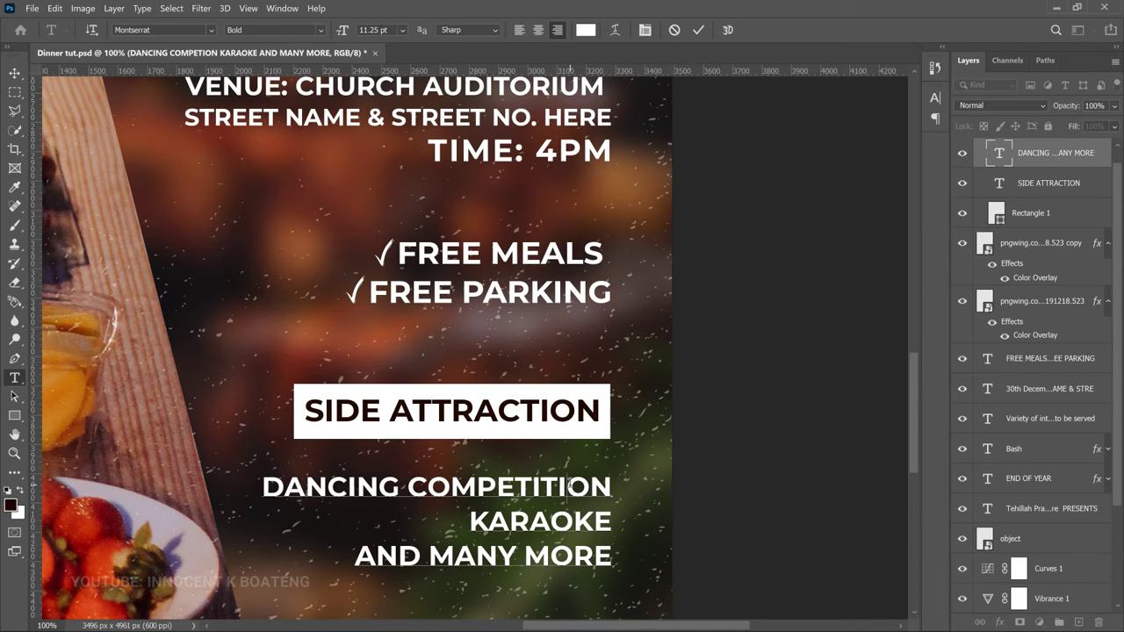
click(13, 71)
Save the finished flyer document
key(ctrl+minus)
key(ctrl+minus)
key(ctrl+minus)
key(ctrl+minus)
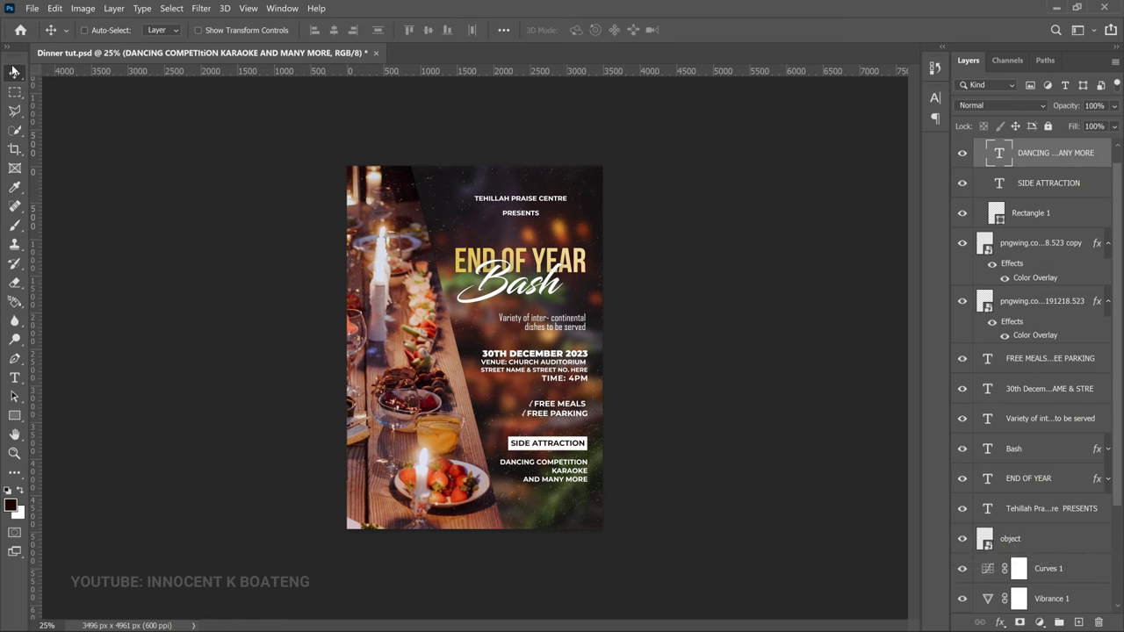
key(ctrl+s)
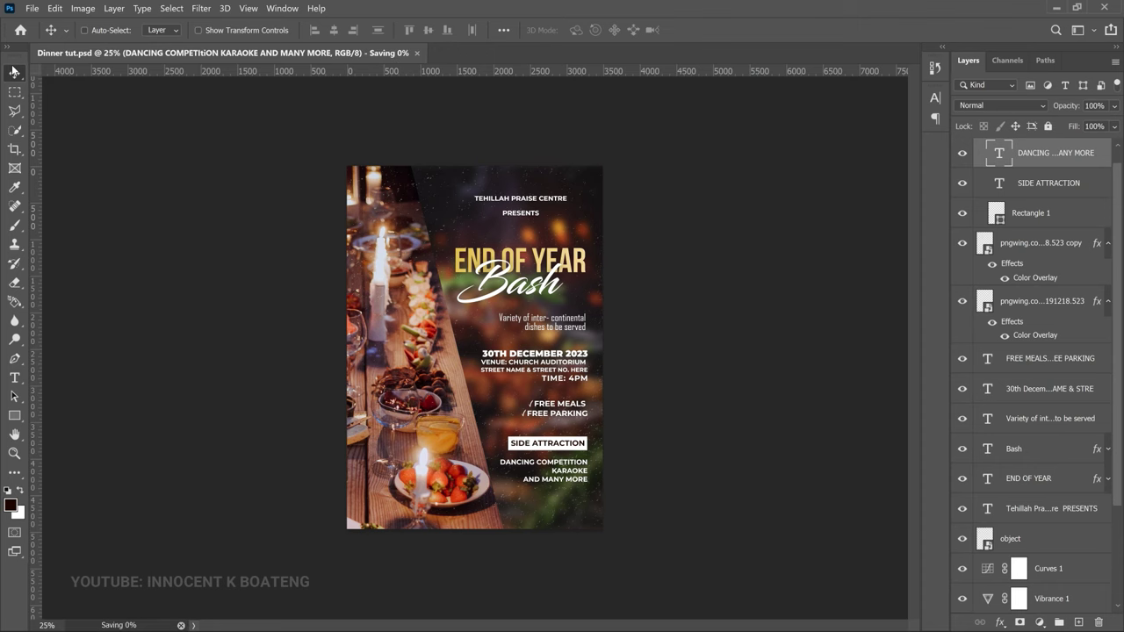